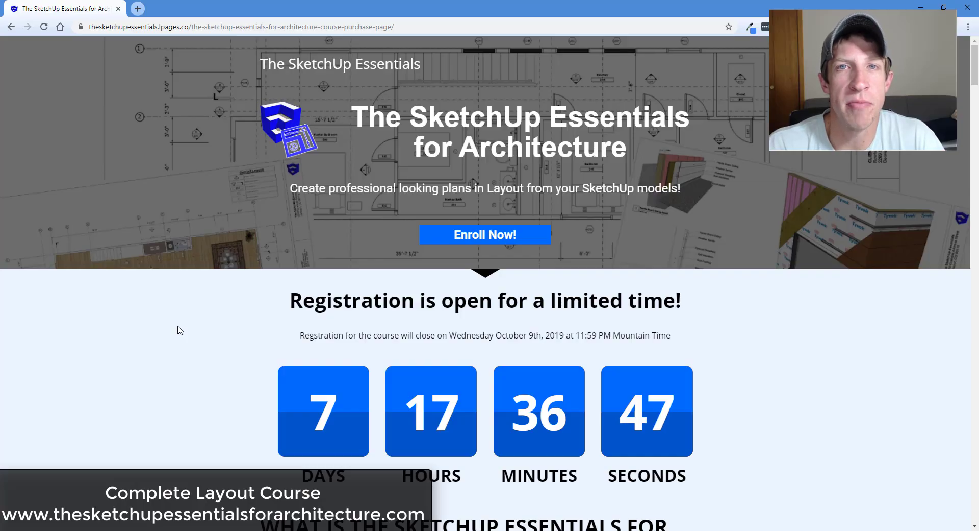
Step: Read through the SketchUp Essentials for Architecture course page, from the overview through the five module descriptions to the plan types
{"action": "scroll", "coordinate": [179, 330], "scroll_direction": "down", "scroll_amount": 3}
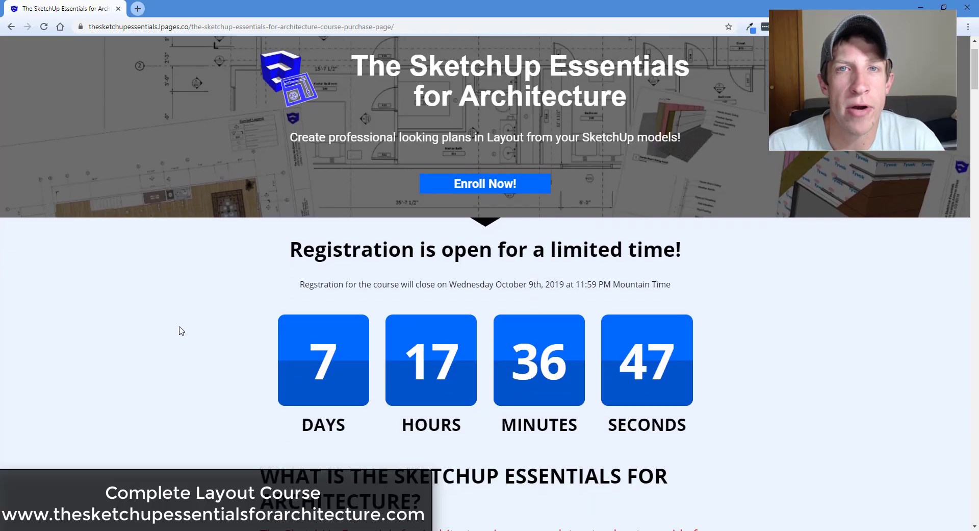
{"action": "scroll", "coordinate": [183, 330], "scroll_direction": "down", "scroll_amount": 5}
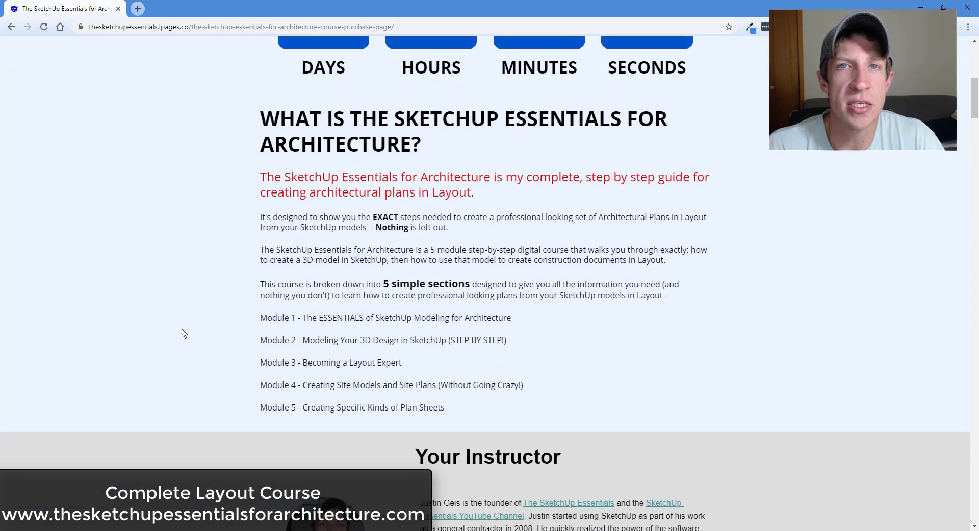
{"action": "scroll", "coordinate": [184, 333], "scroll_direction": "down", "scroll_amount": 13}
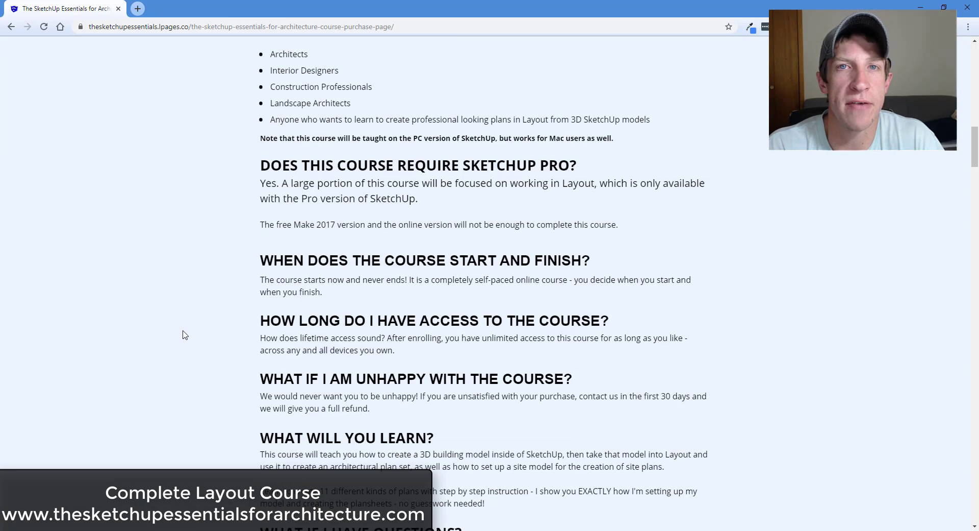
{"action": "scroll", "coordinate": [185, 335], "scroll_direction": "down", "scroll_amount": 8}
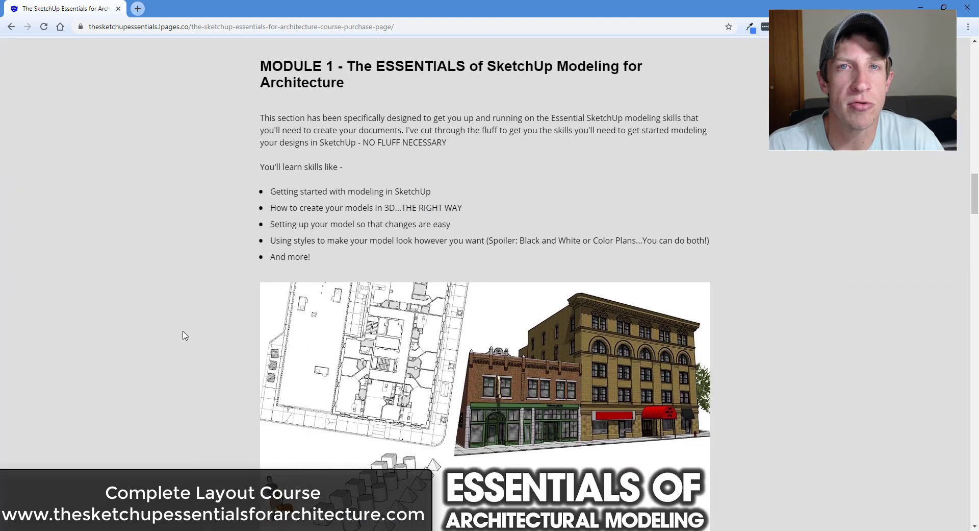
{"action": "scroll", "coordinate": [186, 335], "scroll_direction": "down", "scroll_amount": 1}
{"action": "scroll", "coordinate": [186, 334], "scroll_direction": "up", "scroll_amount": 1}
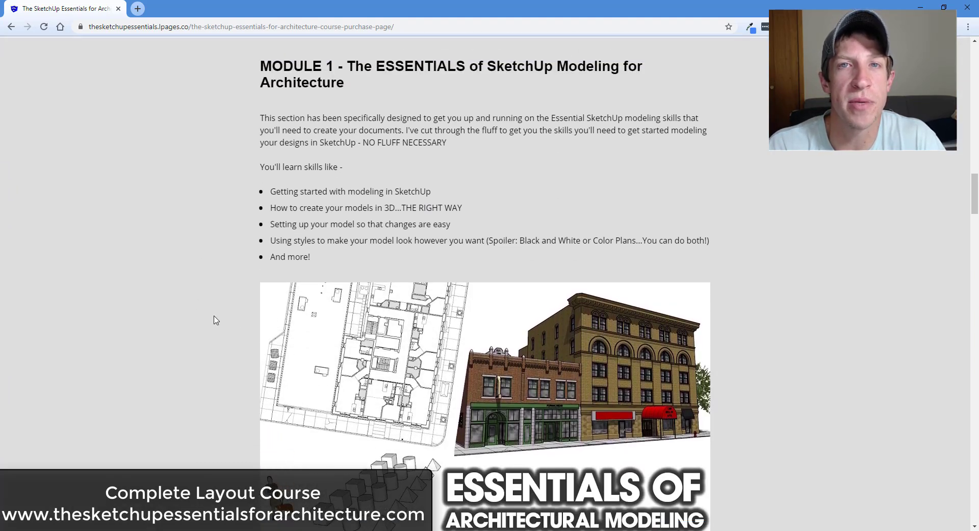
{"action": "scroll", "coordinate": [213, 320], "scroll_direction": "down", "scroll_amount": 1}
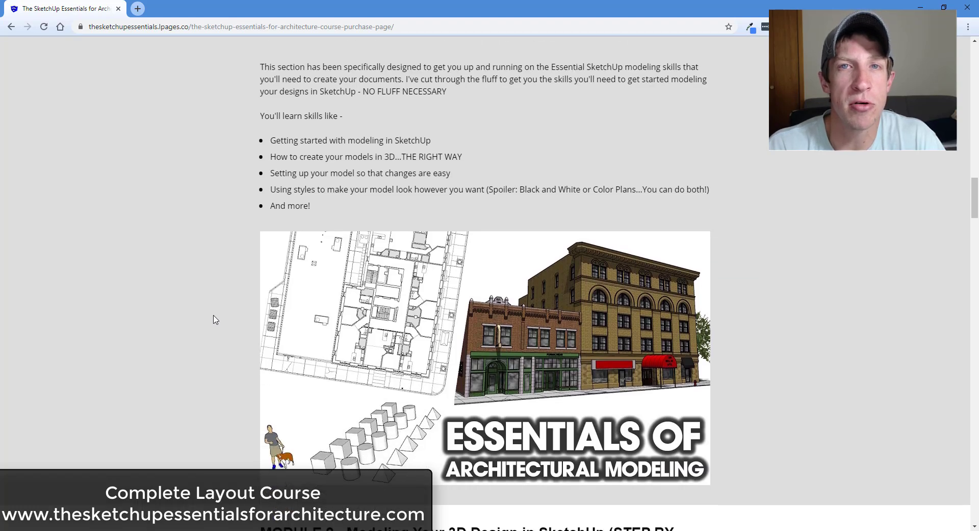
{"action": "scroll", "coordinate": [214, 320], "scroll_direction": "down", "scroll_amount": 9}
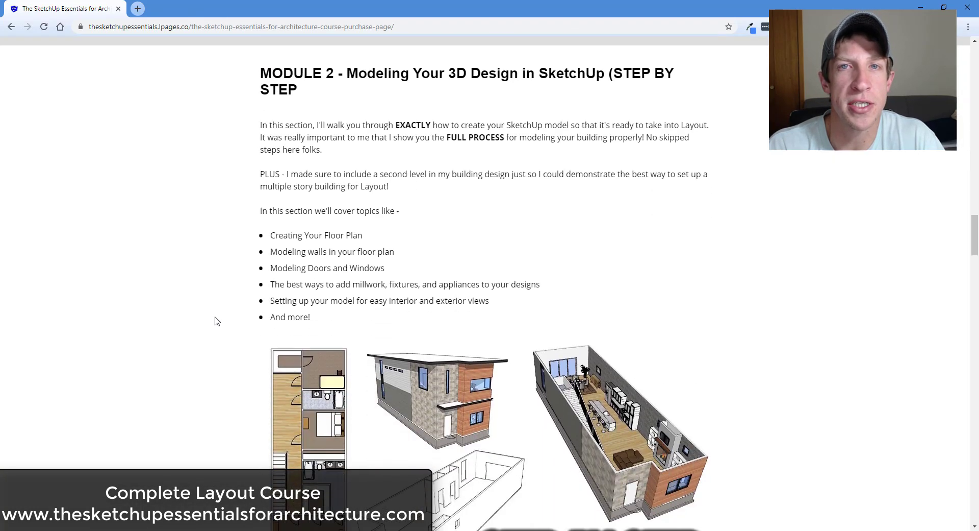
{"action": "scroll", "coordinate": [215, 320], "scroll_direction": "down", "scroll_amount": 1}
{"action": "scroll", "coordinate": [216, 321], "scroll_direction": "up", "scroll_amount": 1}
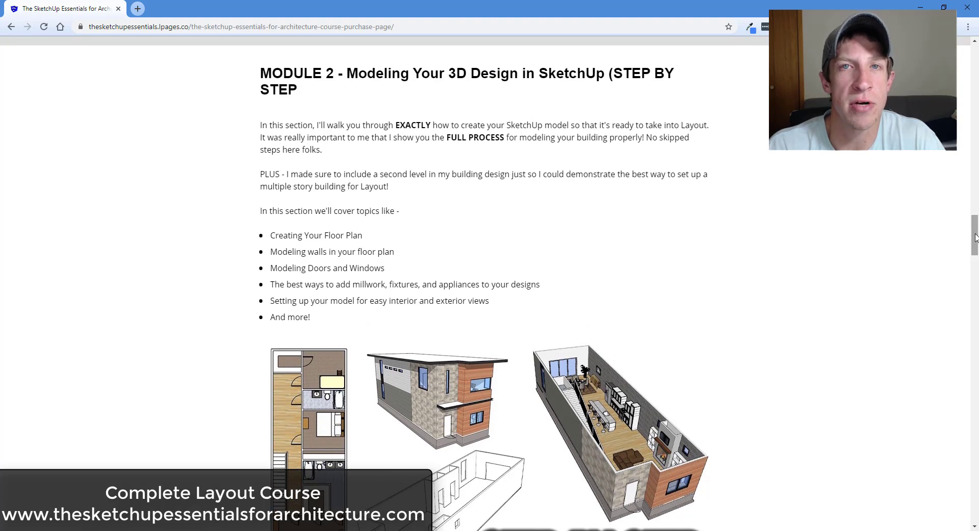
{"action": "left_click_drag", "start_coordinate": [976, 239], "coordinate": [976, 250]}
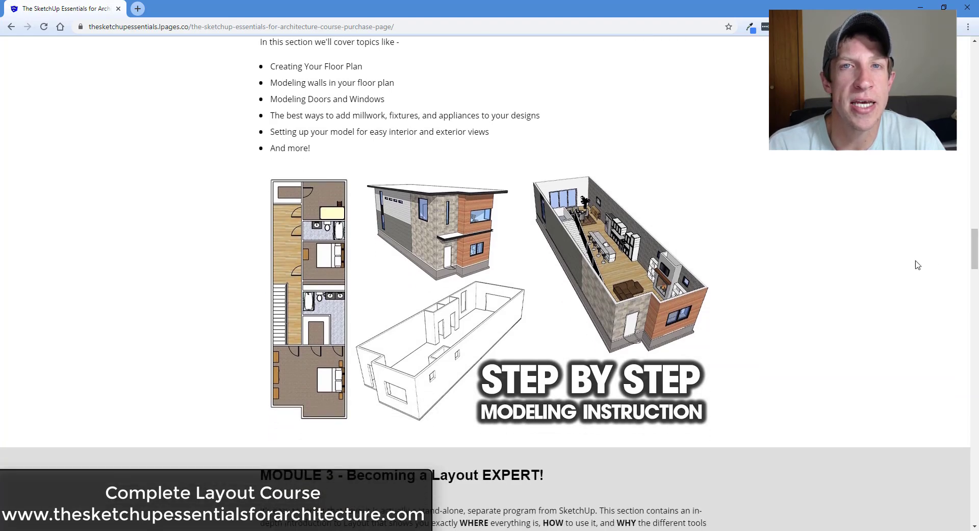
{"action": "scroll", "coordinate": [880, 278], "scroll_direction": "down", "scroll_amount": 7}
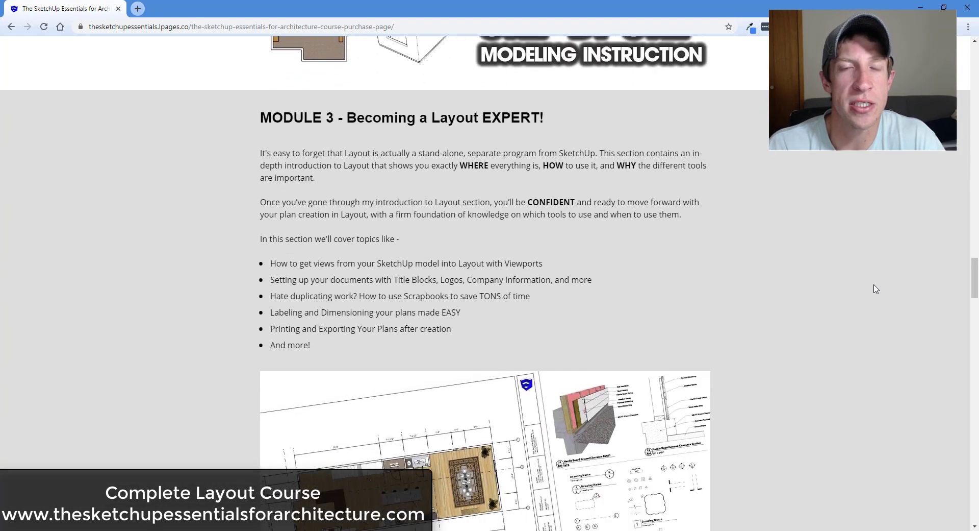
{"action": "scroll", "coordinate": [875, 288], "scroll_direction": "down", "scroll_amount": 1}
{"action": "scroll", "coordinate": [876, 291], "scroll_direction": "down", "scroll_amount": 5}
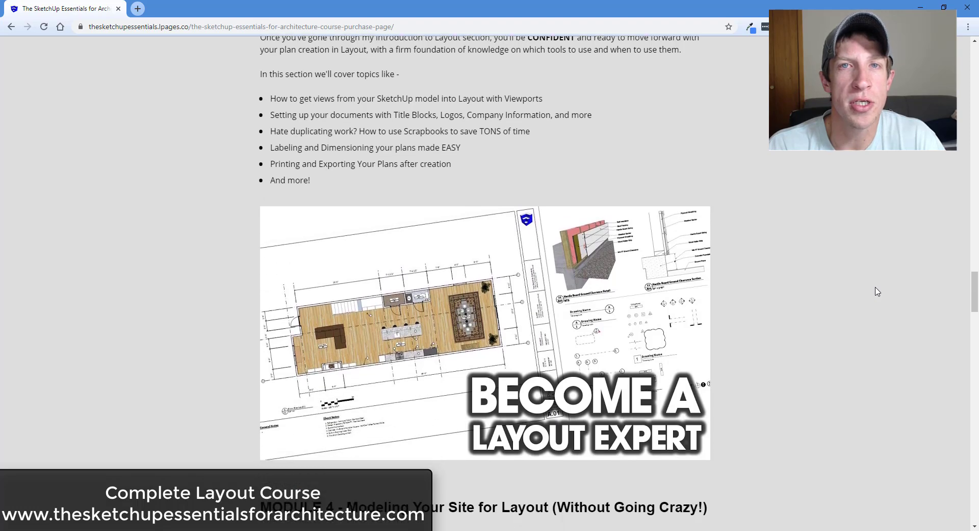
{"action": "scroll", "coordinate": [877, 292], "scroll_direction": "down", "scroll_amount": 8}
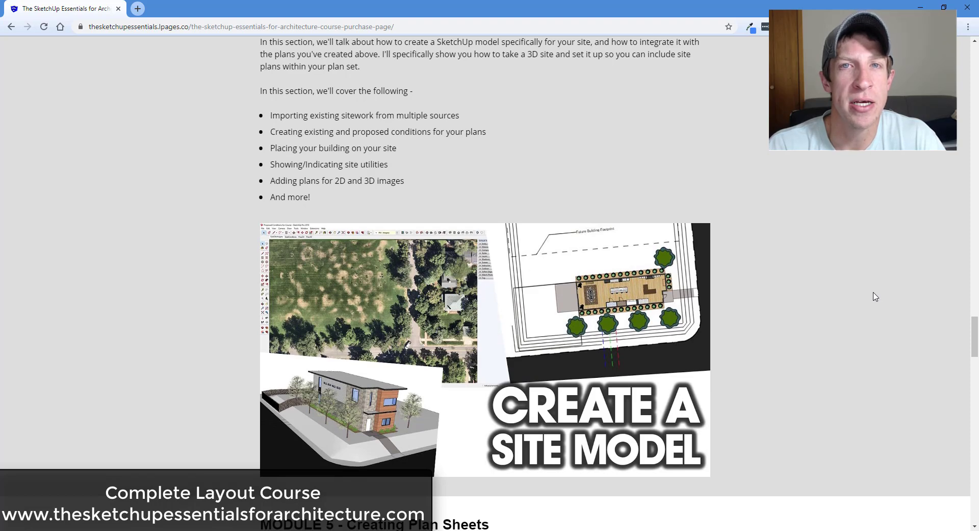
{"action": "scroll", "coordinate": [876, 296], "scroll_direction": "down", "scroll_amount": 9}
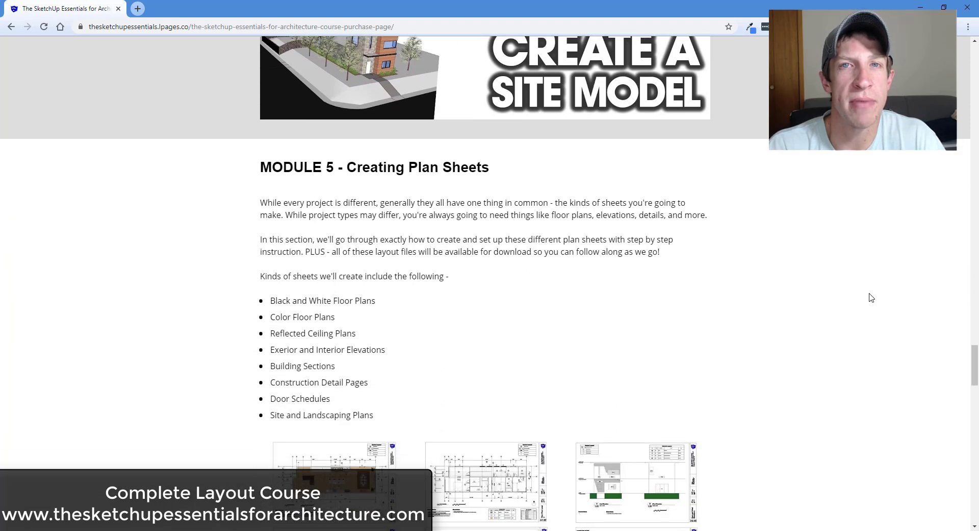
{"action": "scroll", "coordinate": [872, 298], "scroll_direction": "down", "scroll_amount": 4}
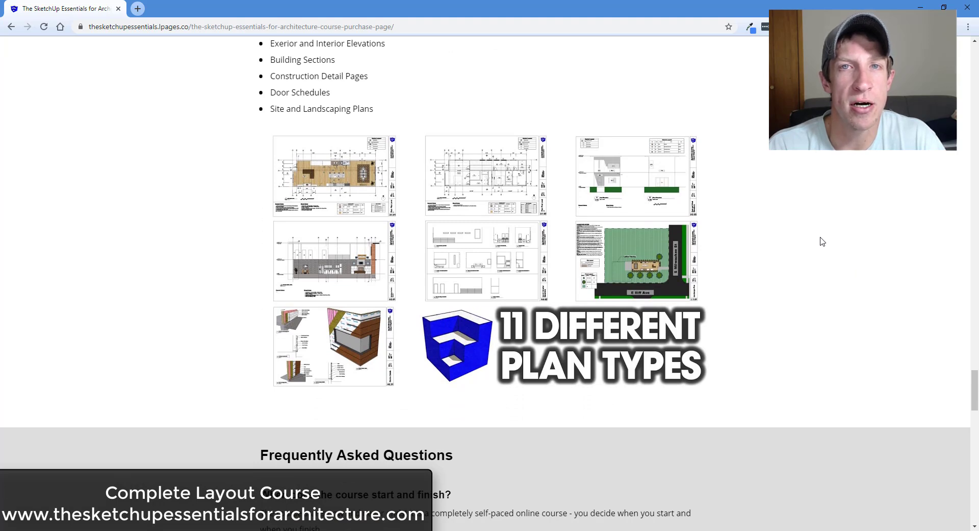
{"action": "scroll", "coordinate": [823, 241], "scroll_direction": "down", "scroll_amount": 3}
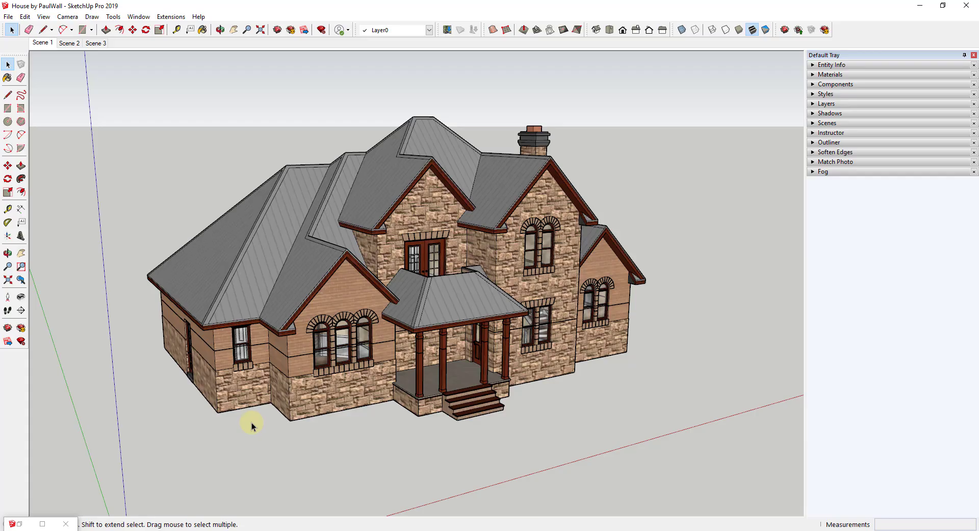
Step: Review the House model's 3D Warehouse page, dismissing the cookie notice and closing the page after viewing its preview, details and description
{"action": "left_click", "coordinate": [17, 523]}
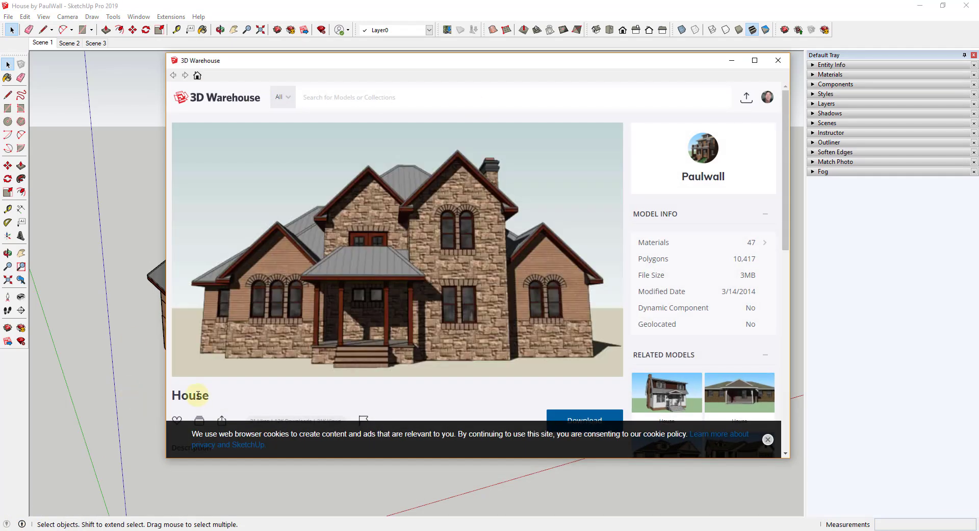
{"action": "left_click", "coordinate": [768, 439]}
{"action": "scroll", "coordinate": [572, 392], "scroll_direction": "down", "scroll_amount": 3}
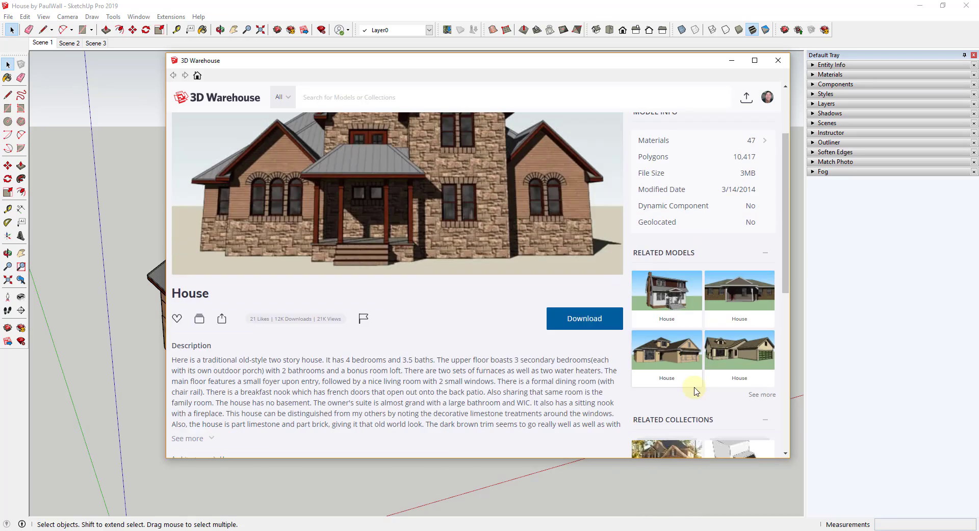
{"action": "scroll", "coordinate": [554, 315], "scroll_direction": "up", "scroll_amount": 3}
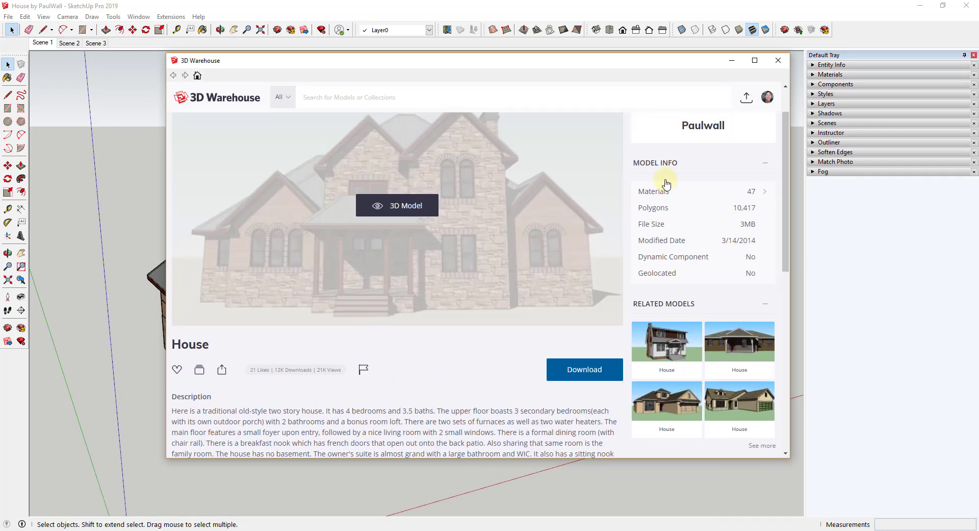
{"action": "mouse_move", "coordinate": [376, 148]}
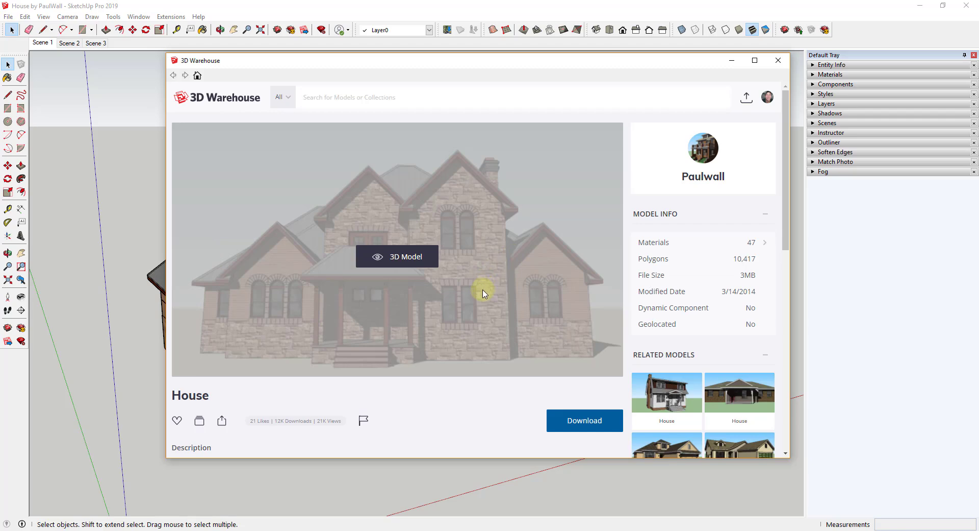
{"action": "scroll", "coordinate": [487, 288], "scroll_direction": "down", "scroll_amount": 2}
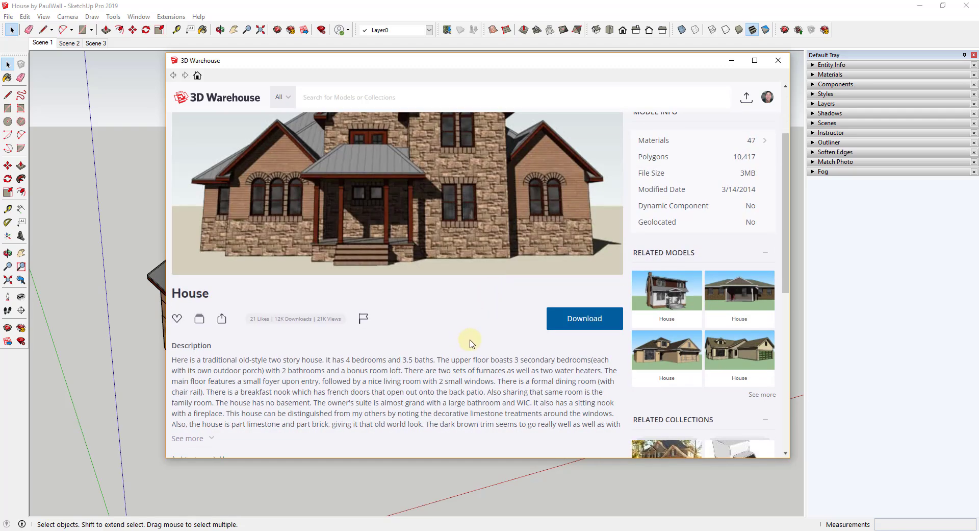
{"action": "scroll", "coordinate": [469, 343], "scroll_direction": "up", "scroll_amount": 2}
{"action": "mouse_move", "coordinate": [284, 237]}
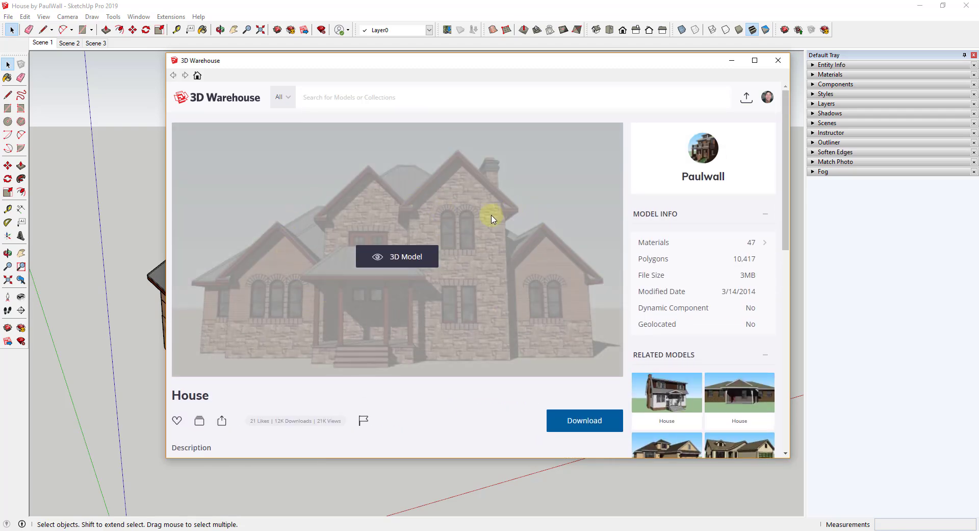
{"action": "left_click", "coordinate": [778, 60]}
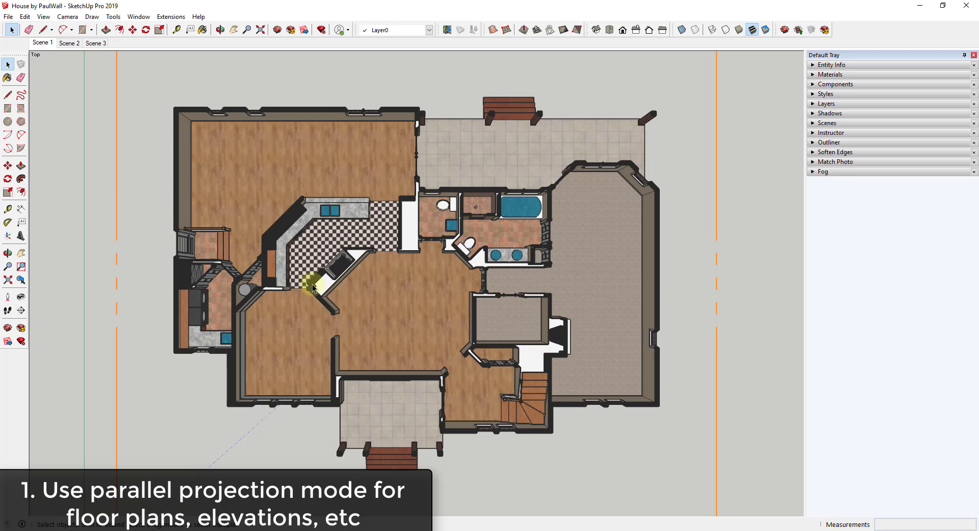
Step: Hide the section planes in the top-down floor plan view of the house
{"action": "left_click", "coordinate": [44, 16]}
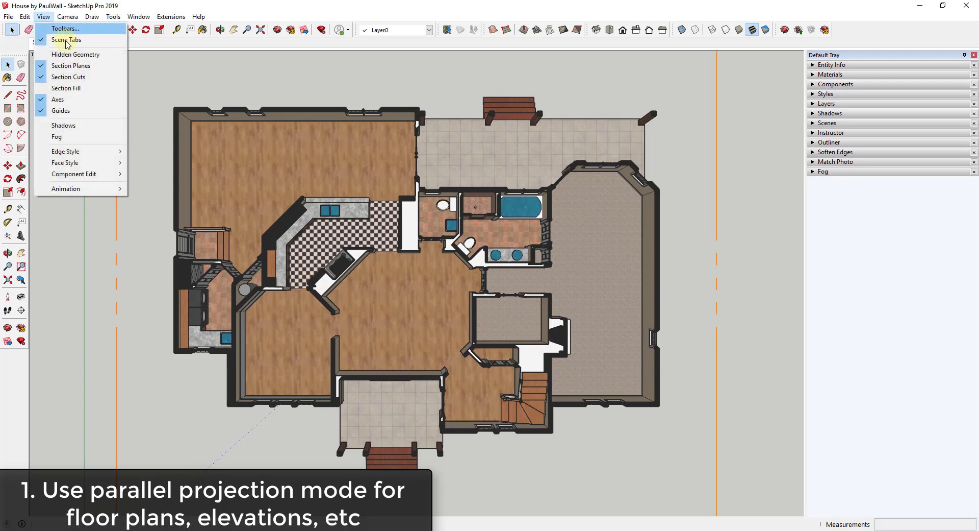
{"action": "left_click", "coordinate": [66, 65]}
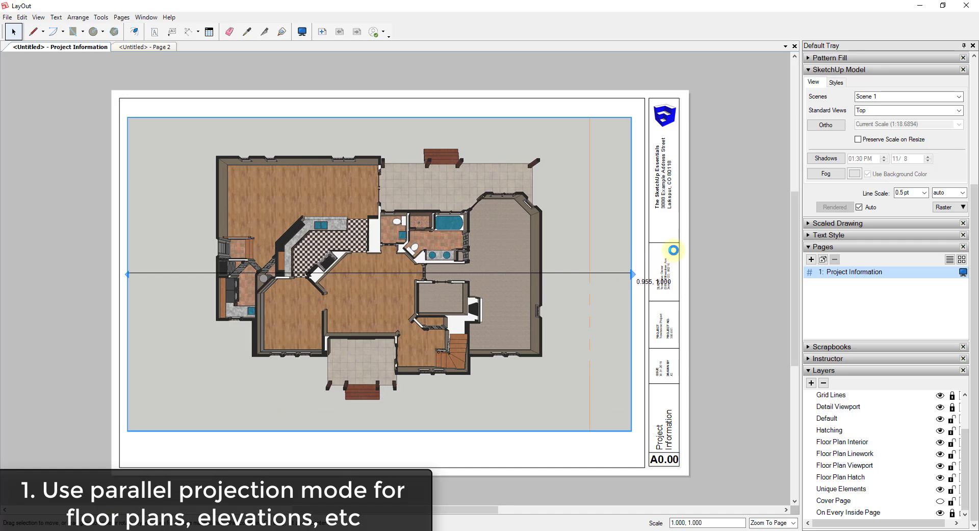
Step: Switch to LayOut and try to resize the width of the floor plan viewport on the Project Information page
{"action": "left_click_drag", "start_coordinate": [673, 250], "coordinate": [715, 227]}
{"action": "key", "text": "Escape"}
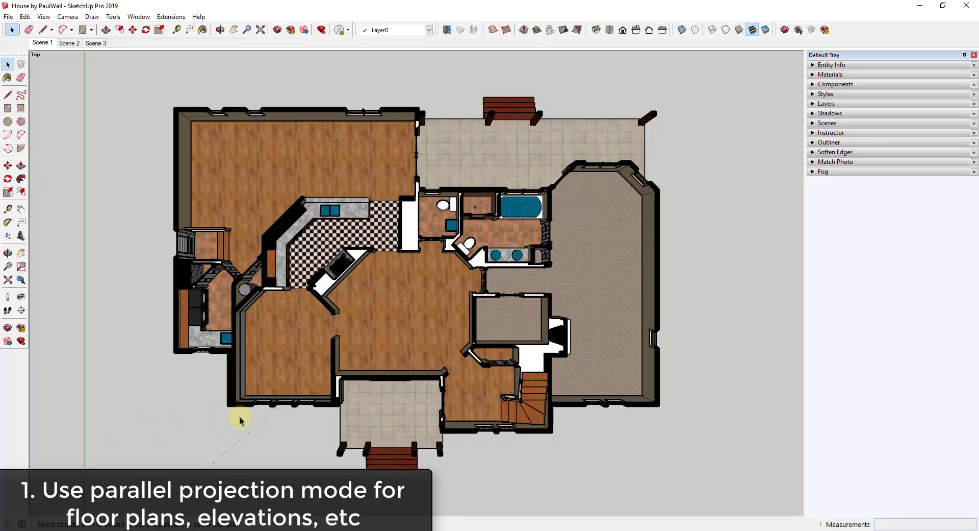
Step: Switch to SketchUp, update Scene 1 to a parallel projection camera and save the model
{"action": "left_click", "coordinate": [68, 16]}
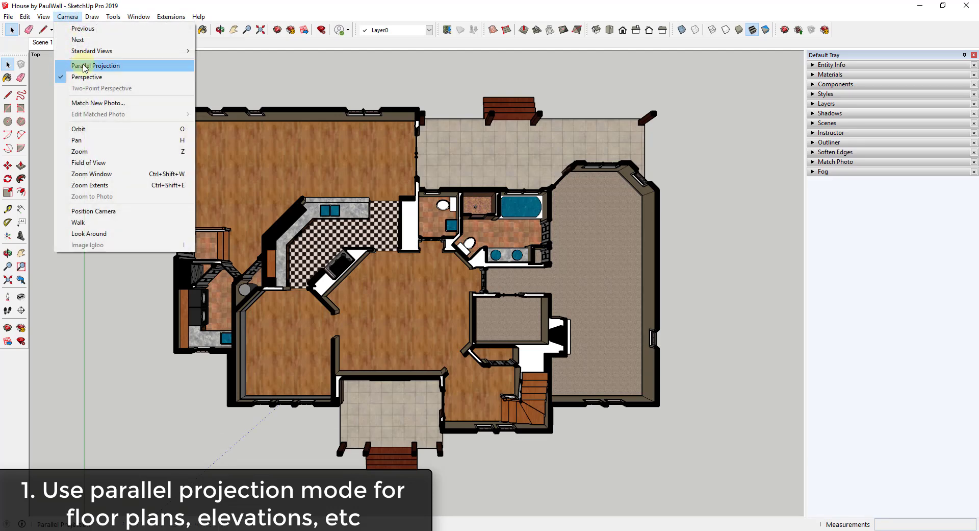
{"action": "left_click", "coordinate": [92, 65]}
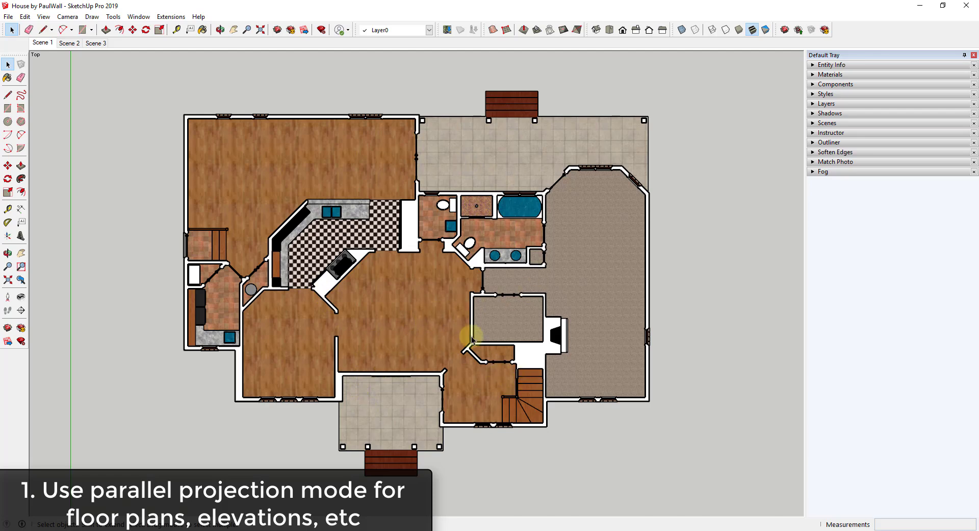
{"action": "right_click", "coordinate": [46, 43]}
{"action": "left_click", "coordinate": [86, 98]}
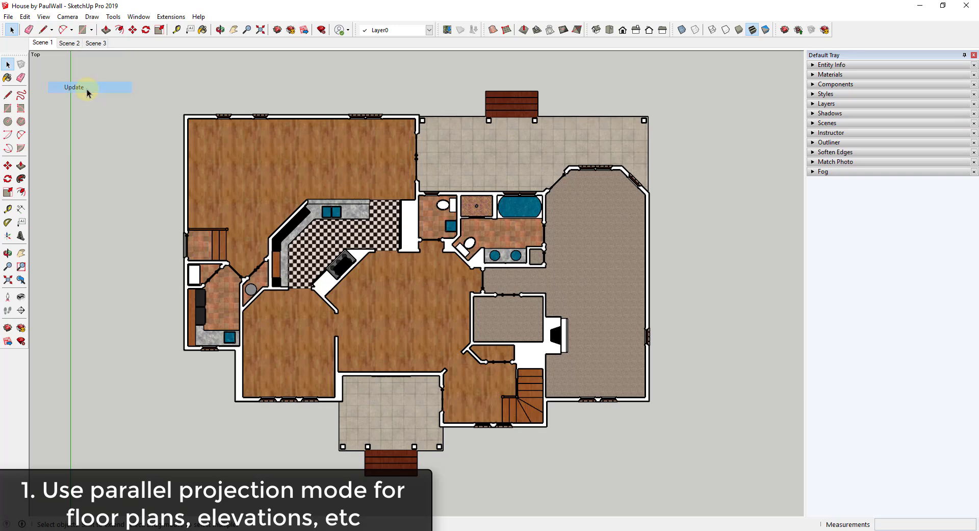
{"action": "left_click", "coordinate": [8, 17]}
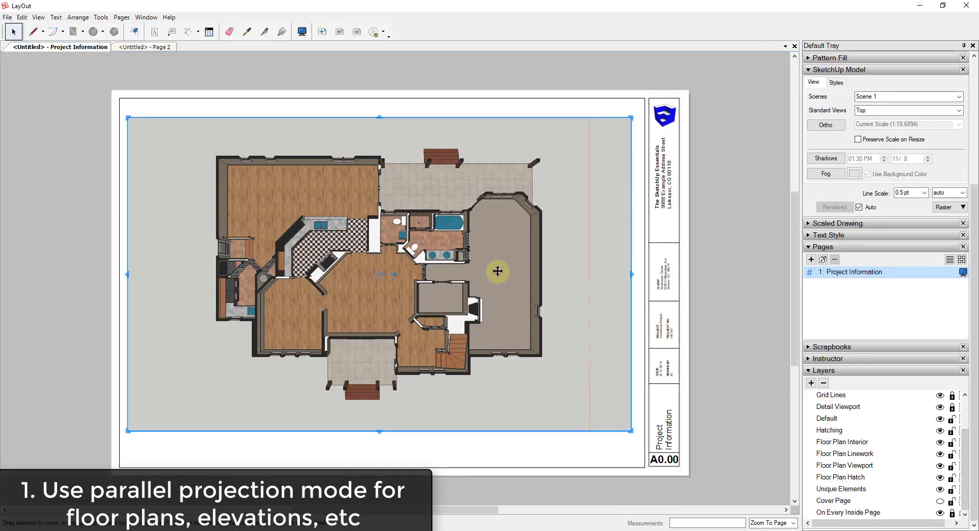
Step: Switch to LayOut and update the model reference of the floor plan viewport
{"action": "right_click", "coordinate": [498, 271]}
{"action": "left_click", "coordinate": [564, 462]}
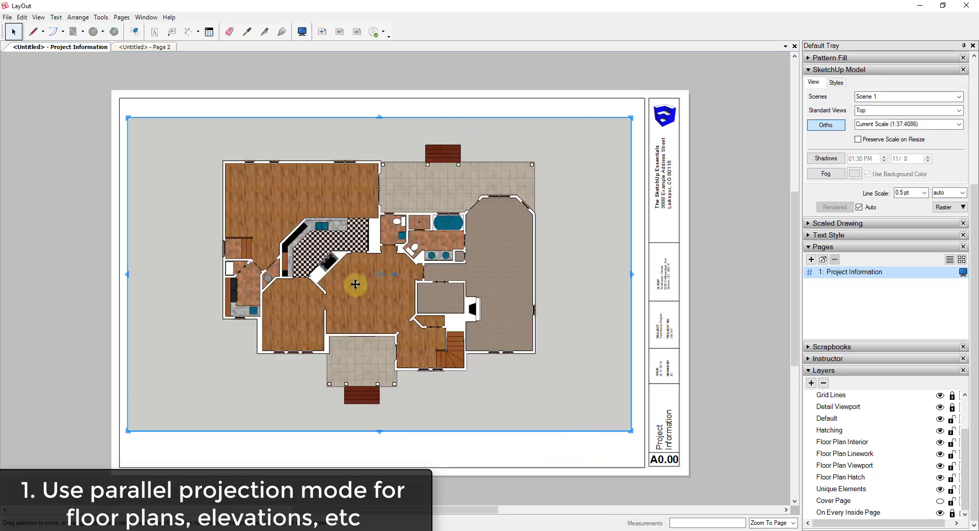
{"action": "right_click", "coordinate": [390, 305]}
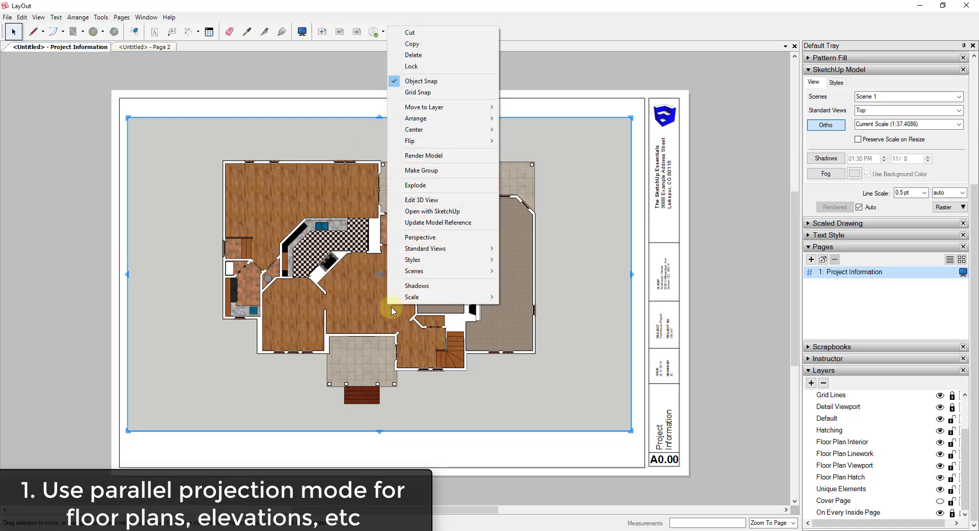
{"action": "mouse_move", "coordinate": [439, 271]}
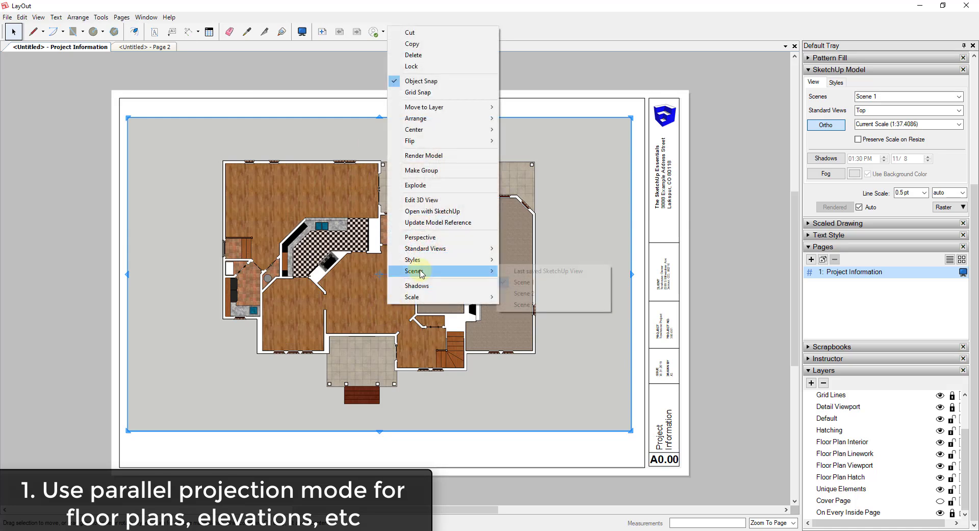
{"action": "left_click", "coordinate": [357, 277]}
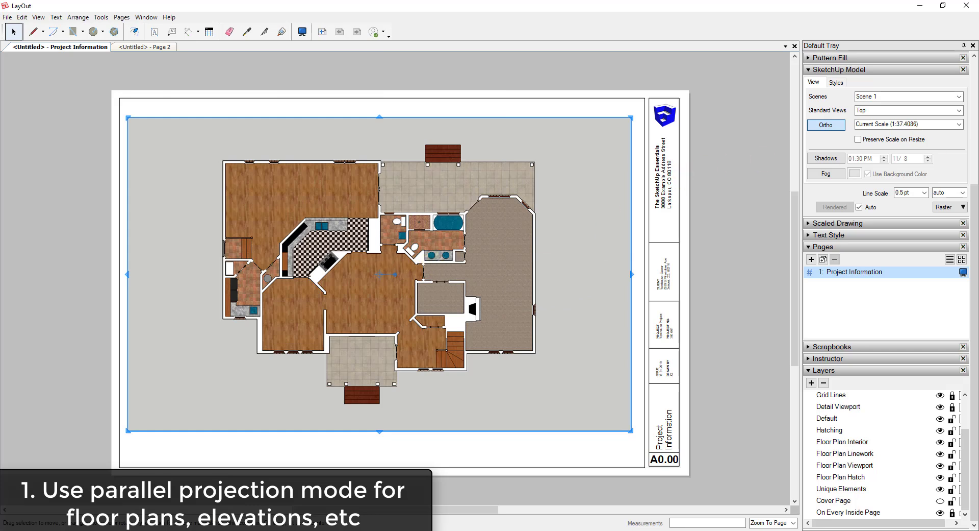
Step: Set the scale of the floor plan viewport to 1/4" = 1'-0" (1:48)
{"action": "left_click", "coordinate": [959, 124]}
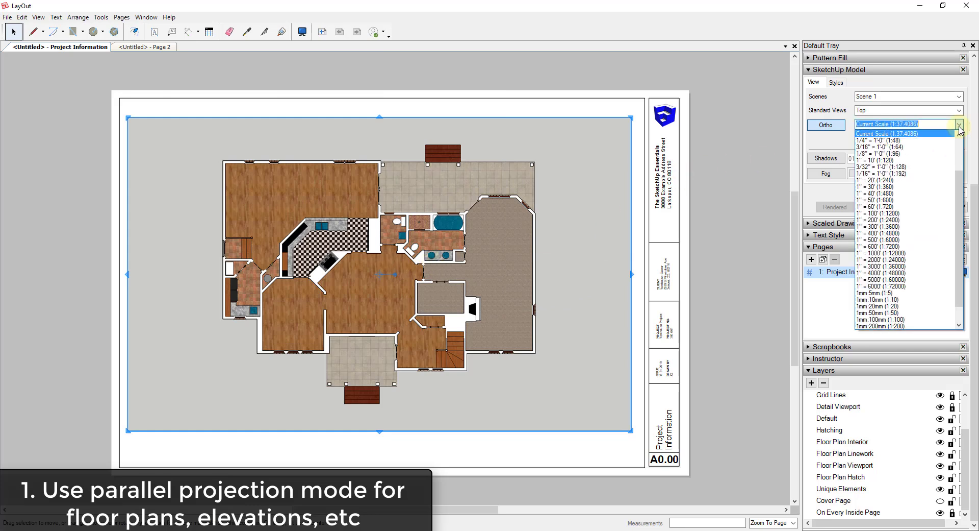
{"action": "left_click", "coordinate": [891, 144]}
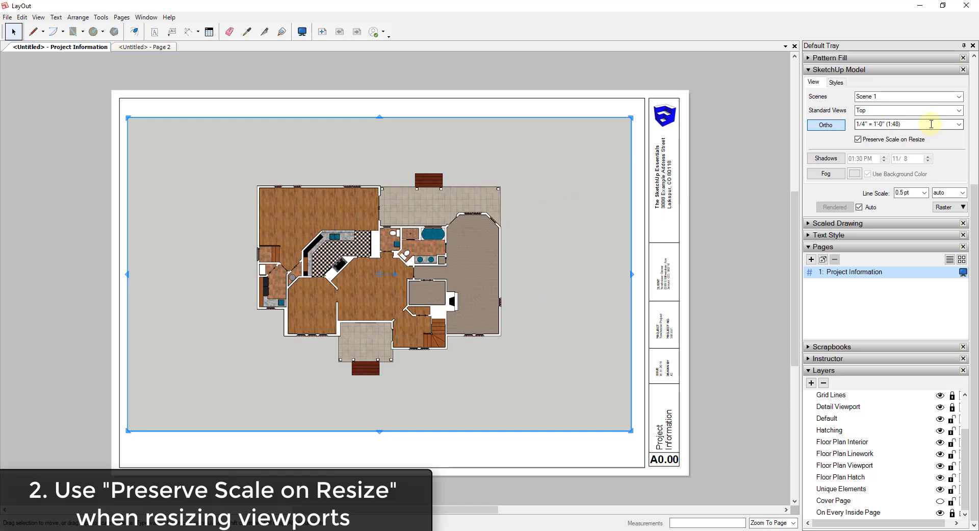
Step: Set the floor plan viewport's scale to 3/8" = 1'-0" (1:32) and shrink the viewport from one corner with Preserve Scale on Resize off
{"action": "left_click", "coordinate": [959, 124]}
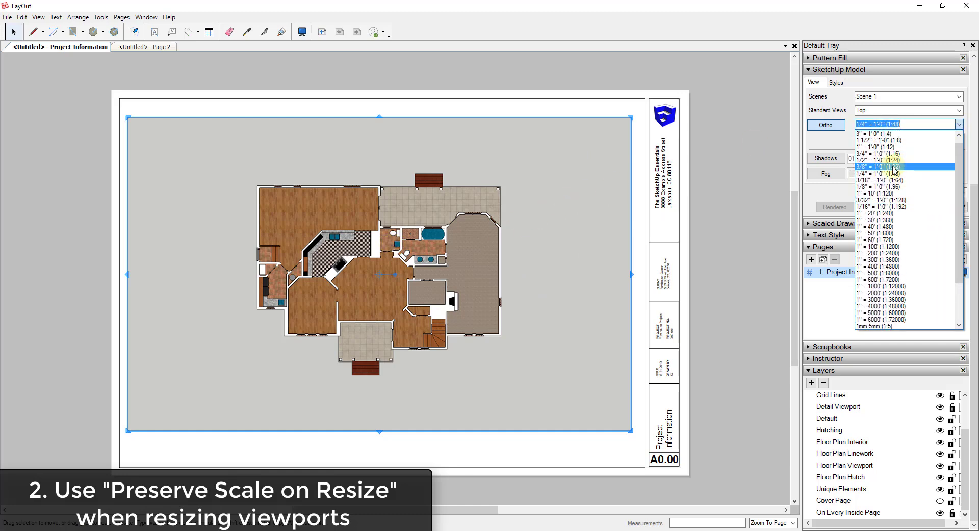
{"action": "left_click", "coordinate": [893, 166]}
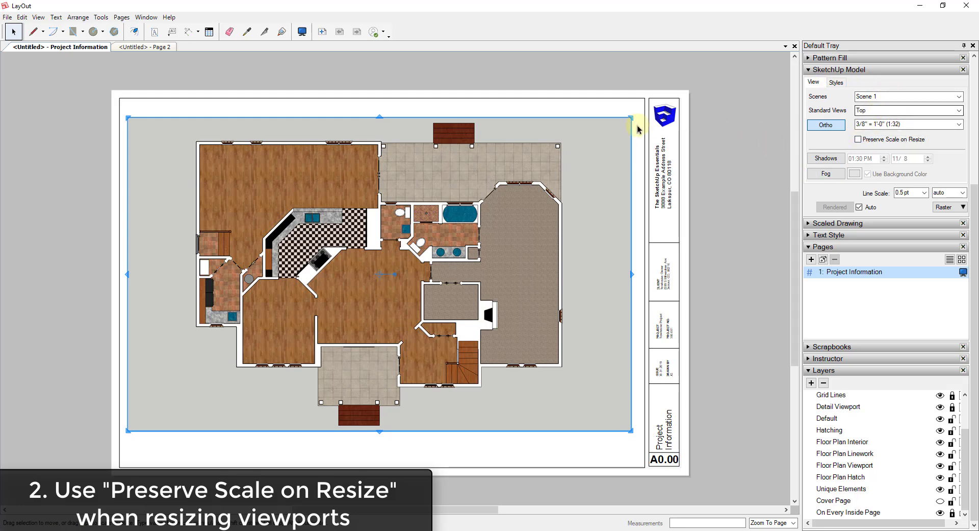
{"action": "left_click_drag", "start_coordinate": [631, 117], "coordinate": [606, 123]}
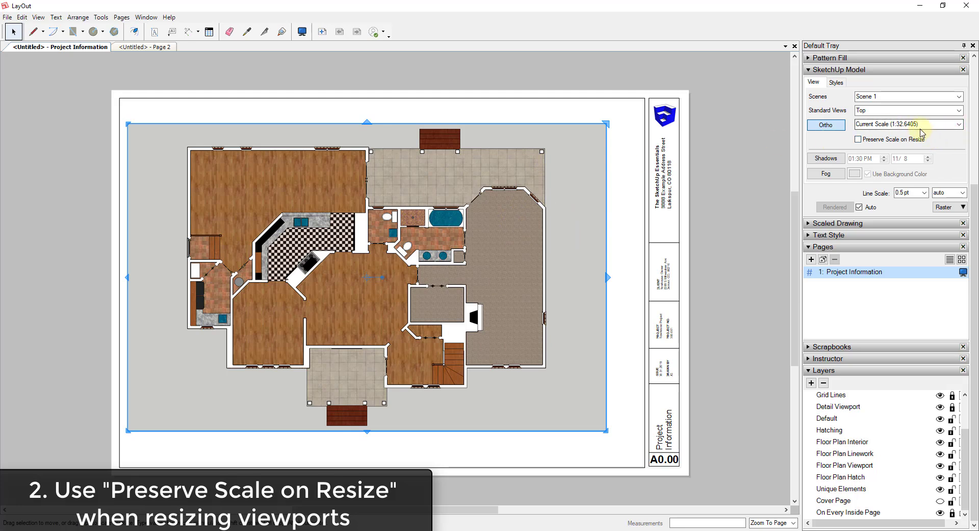
Step: Set the floor plan viewport's scale back to 3/8" = 1'-0" (1:32) and turn on Preserve Scale on Resize
{"action": "left_click", "coordinate": [951, 123]}
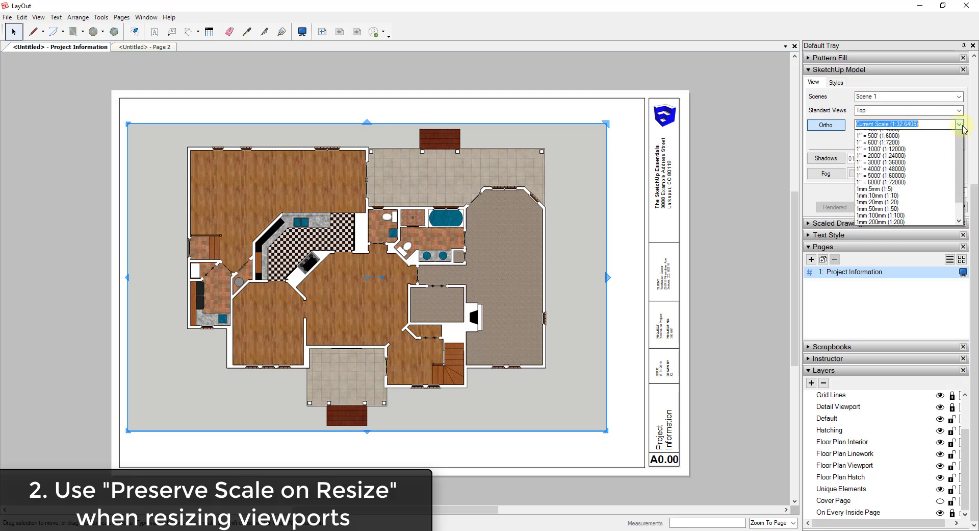
{"action": "scroll", "coordinate": [890, 153], "scroll_direction": "up", "scroll_amount": 2}
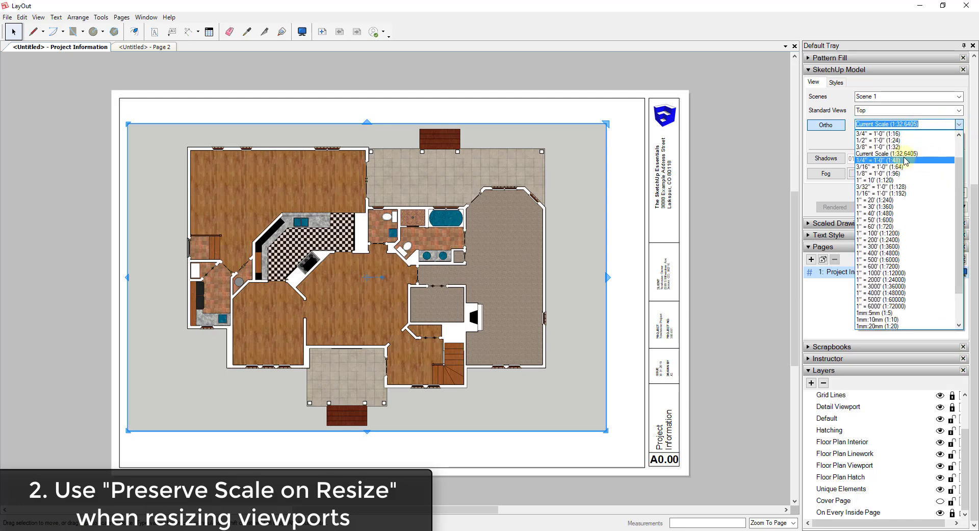
{"action": "left_click", "coordinate": [960, 125]}
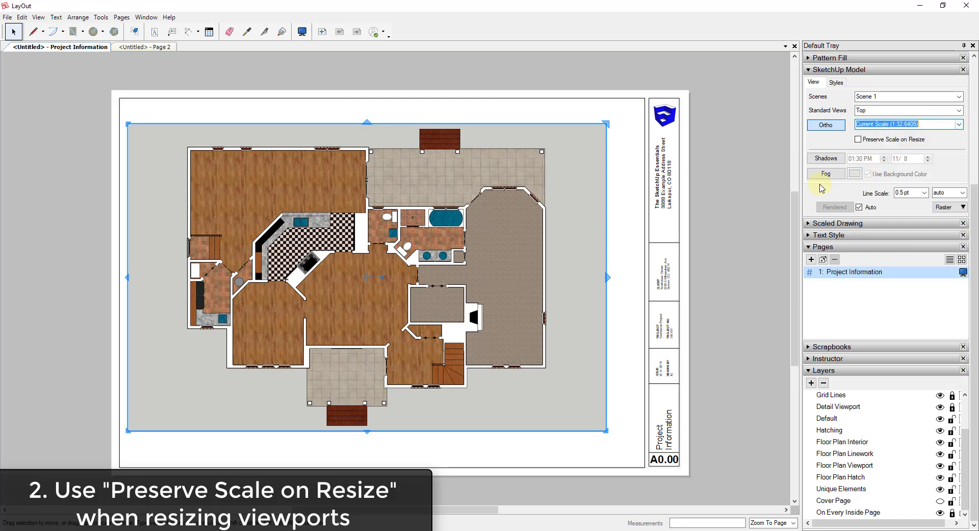
{"action": "left_click", "coordinate": [959, 125]}
{"action": "scroll", "coordinate": [917, 160], "scroll_direction": "up", "scroll_amount": 1}
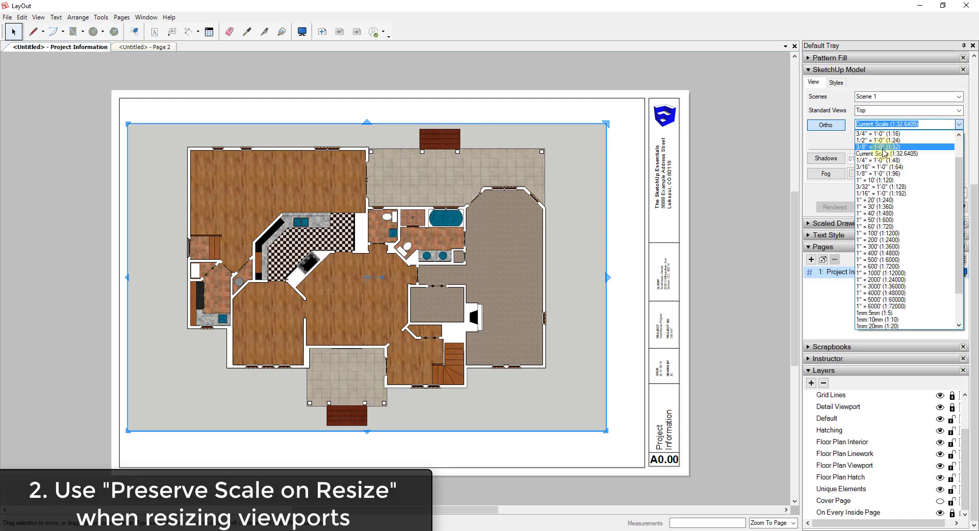
{"action": "left_click", "coordinate": [882, 151]}
{"action": "left_click", "coordinate": [858, 139]}
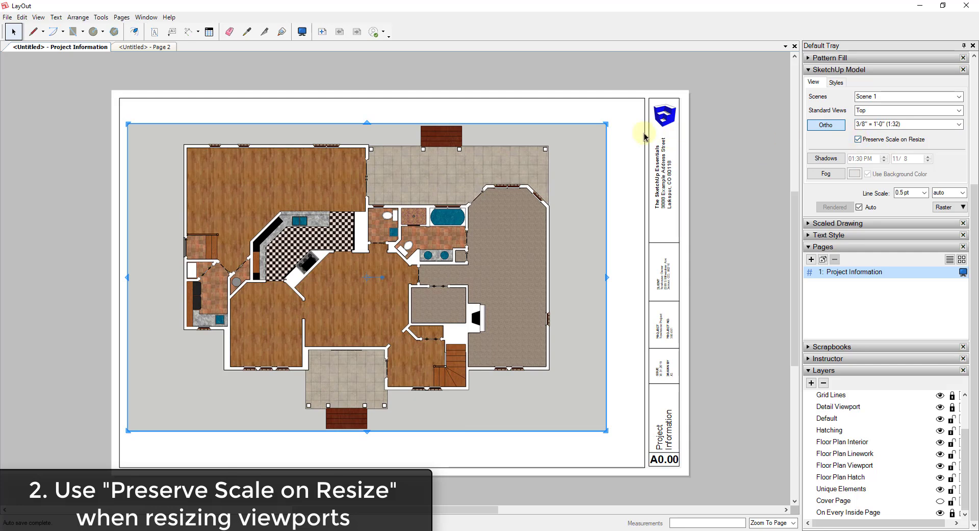
Step: Narrow the viewport from both sides to fit closely around the floor plan and shift it slightly toward the title block
{"action": "left_click_drag", "start_coordinate": [606, 122], "coordinate": [564, 117]}
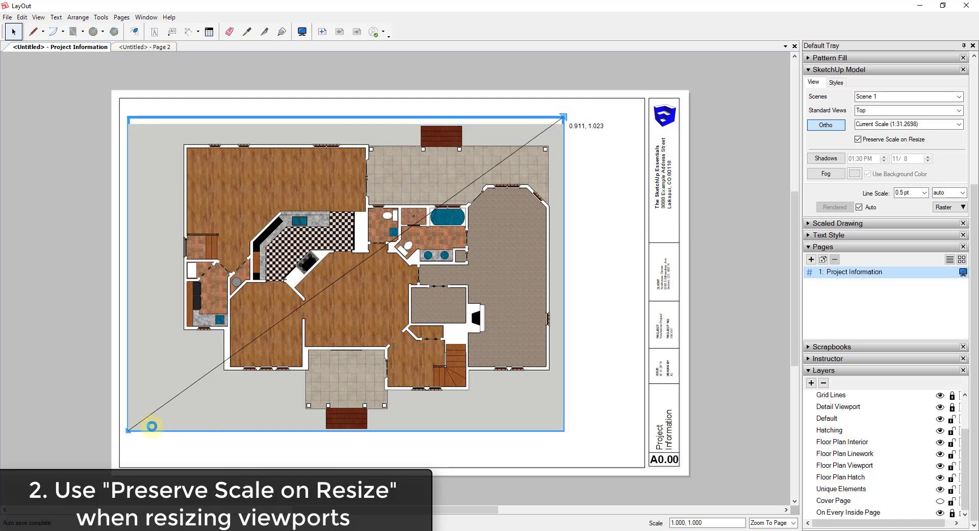
{"action": "left_click_drag", "start_coordinate": [126, 430], "coordinate": [168, 430]}
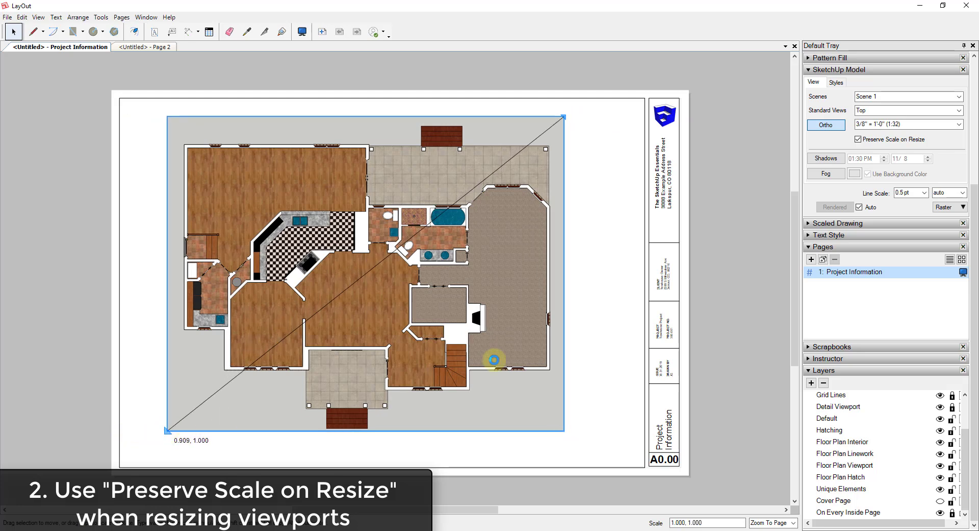
{"action": "left_click_drag", "start_coordinate": [496, 294], "coordinate": [520, 295]}
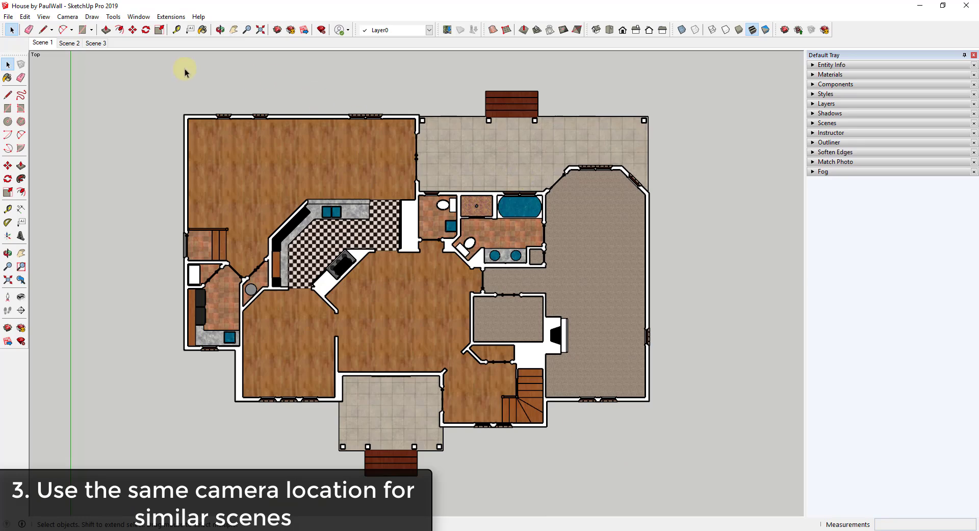
Step: In SketchUp, compare the camera positions of Scene 2 and Scene 3 by alternating between the two scenes
{"action": "left_click", "coordinate": [70, 43]}
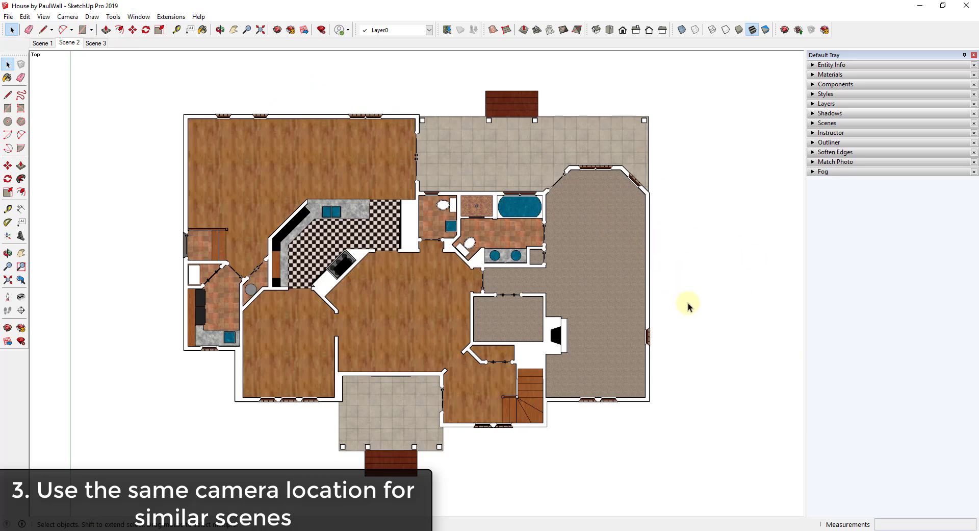
{"action": "left_click", "coordinate": [94, 44]}
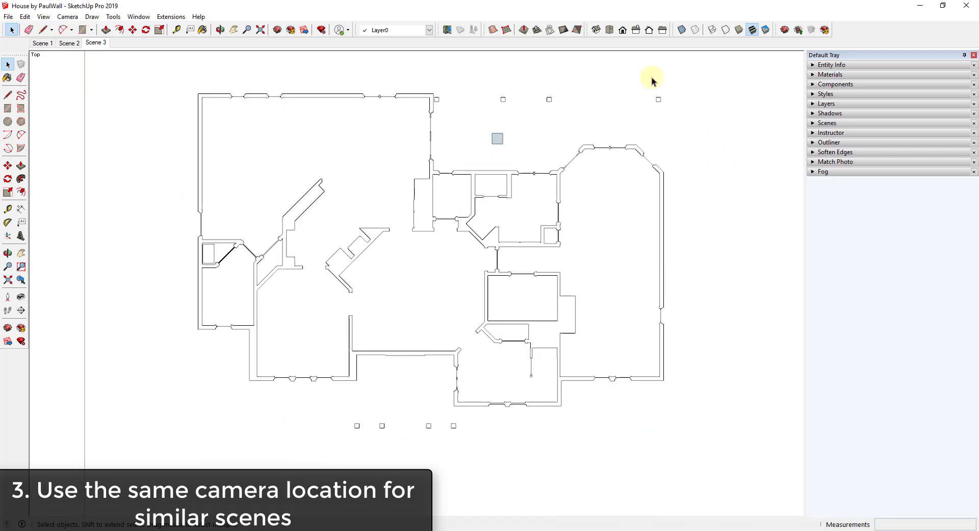
{"action": "left_click", "coordinate": [68, 44]}
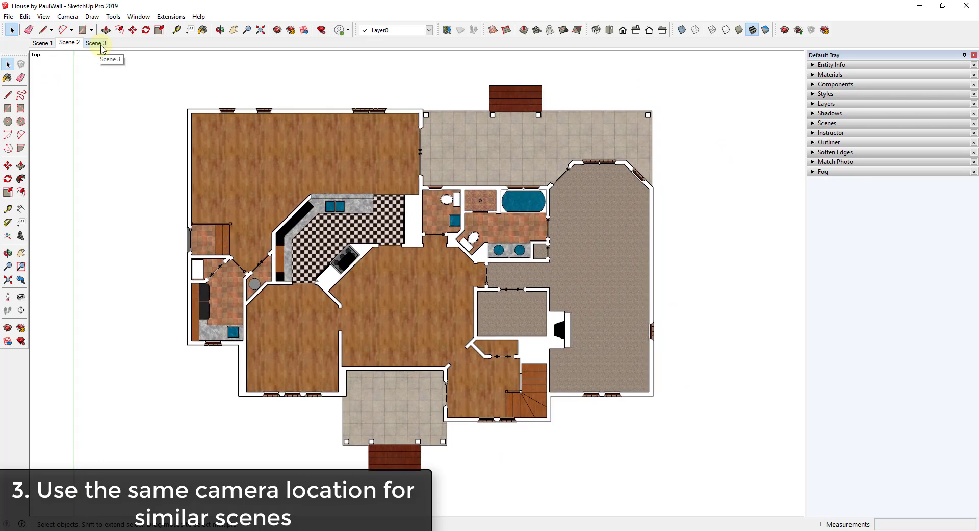
{"action": "left_click", "coordinate": [95, 43]}
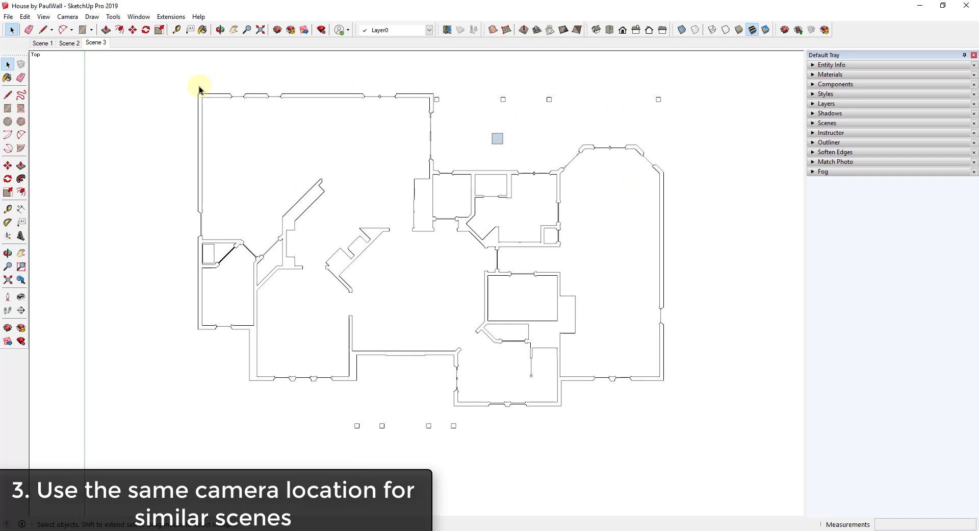
{"action": "left_click", "coordinate": [68, 44]}
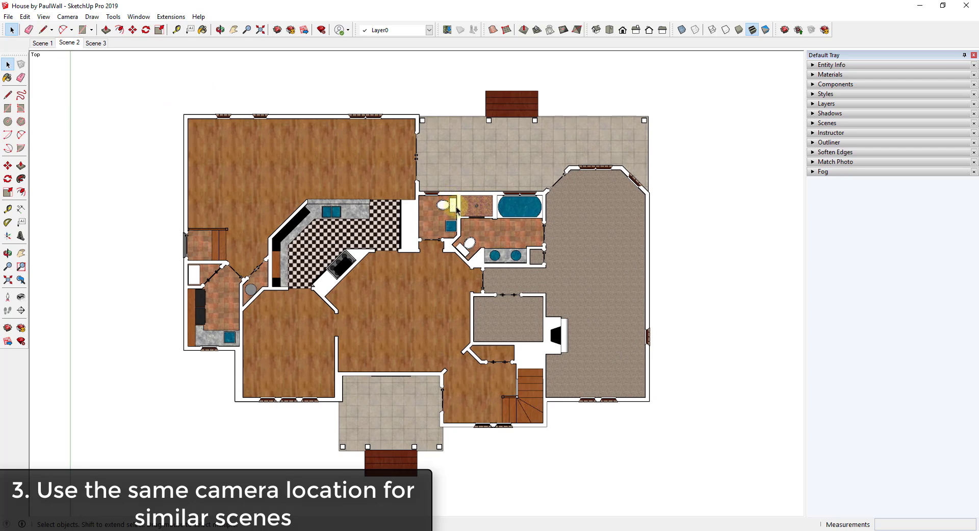
Step: Switch to LayOut, duplicate the Project Information page and assign Scene 2 to the viewport on the duplicate
{"action": "key", "text": "alt+Tab"}
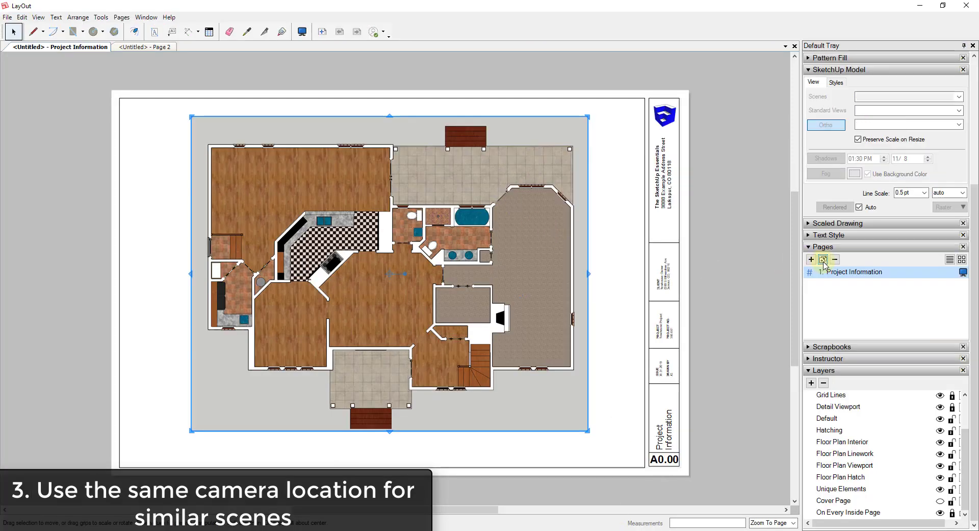
{"action": "left_click", "coordinate": [823, 260]}
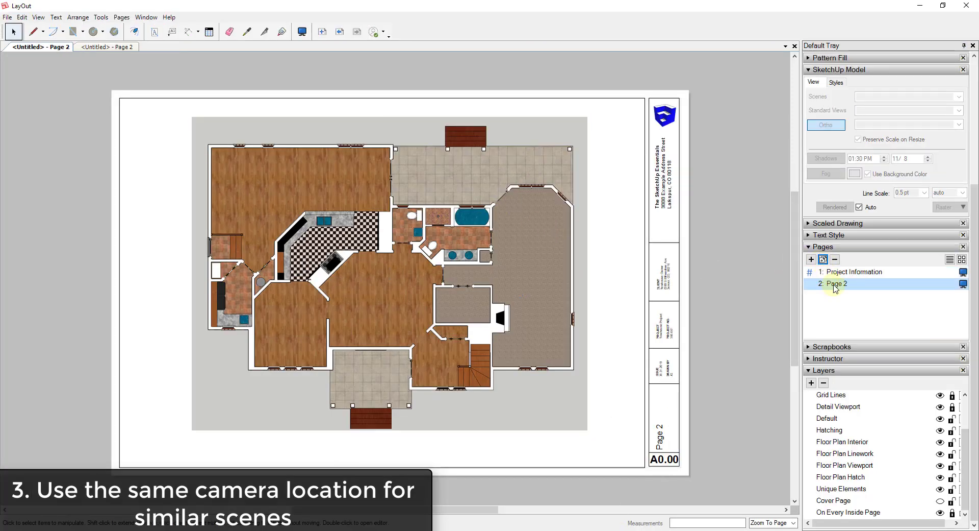
{"action": "right_click", "coordinate": [370, 206]}
{"action": "mouse_move", "coordinate": [449, 447]}
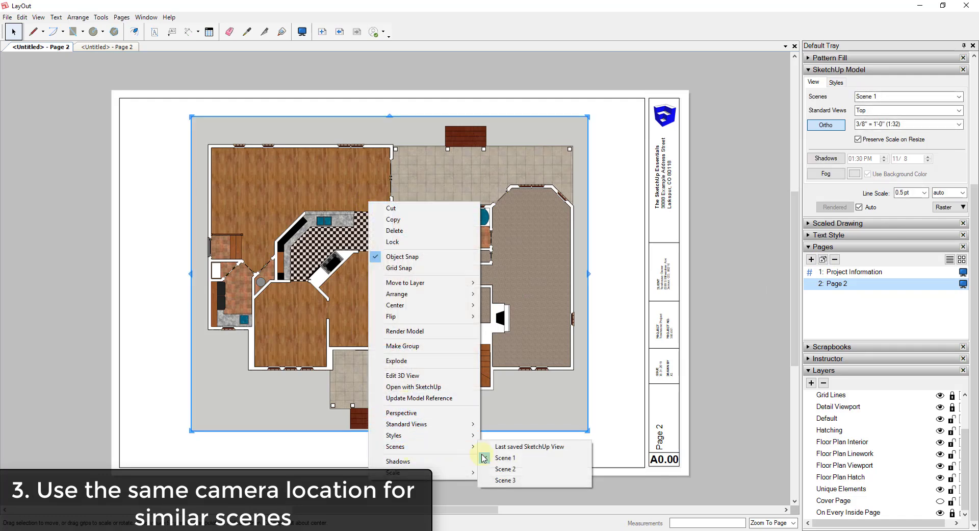
{"action": "left_click", "coordinate": [519, 469]}
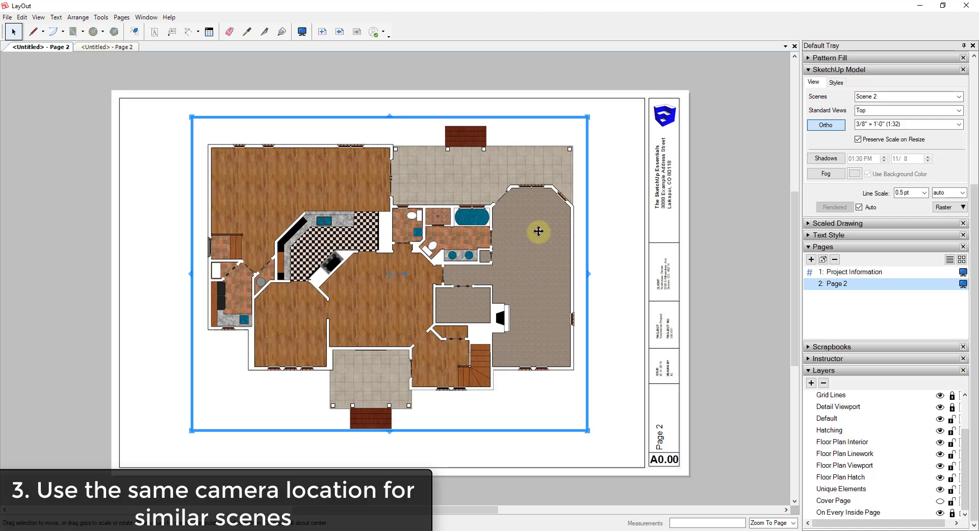
Step: Paste a copy of the Scene 2 viewport over the original on Page 2 and assign Scene 3 to the copy
{"action": "right_click", "coordinate": [434, 181]}
{"action": "left_click", "coordinate": [450, 199]}
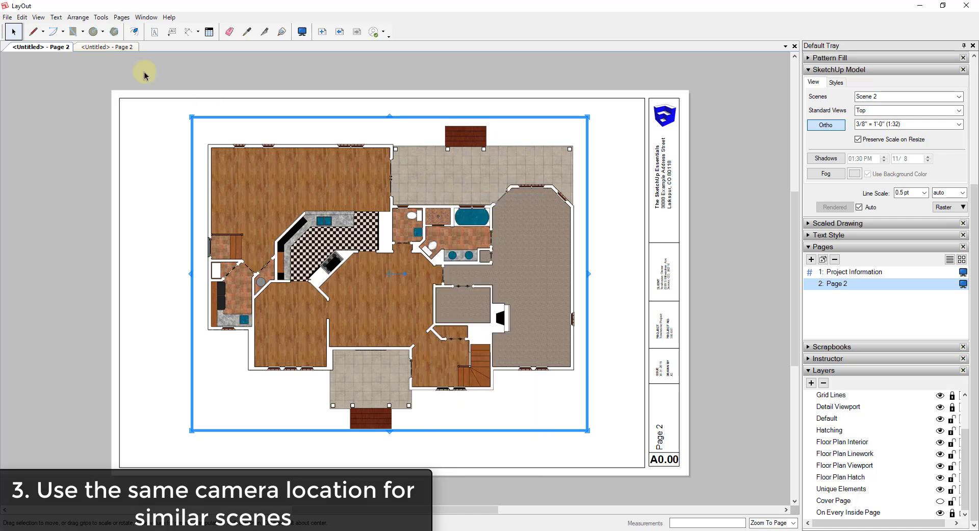
{"action": "left_click", "coordinate": [22, 17]}
{"action": "left_click", "coordinate": [41, 97]}
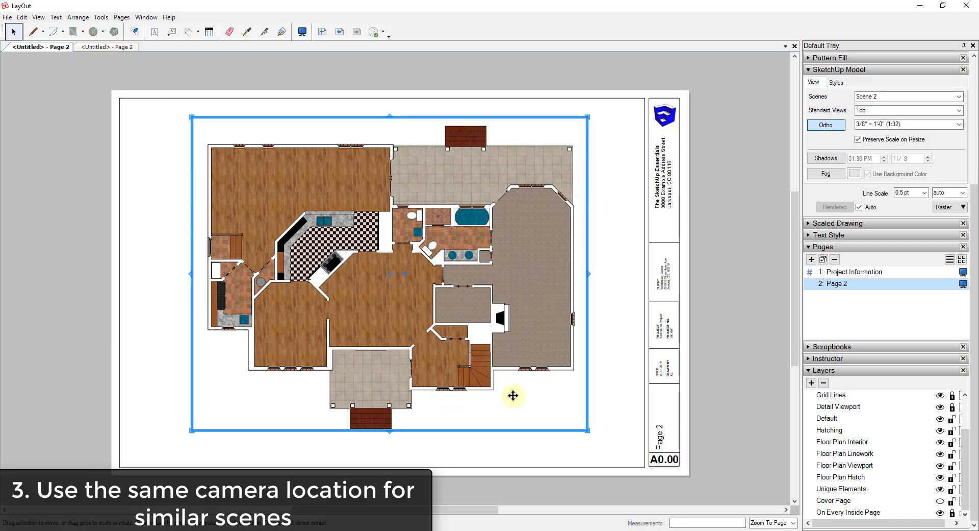
{"action": "left_click", "coordinate": [959, 97]}
{"action": "left_click", "coordinate": [877, 127]}
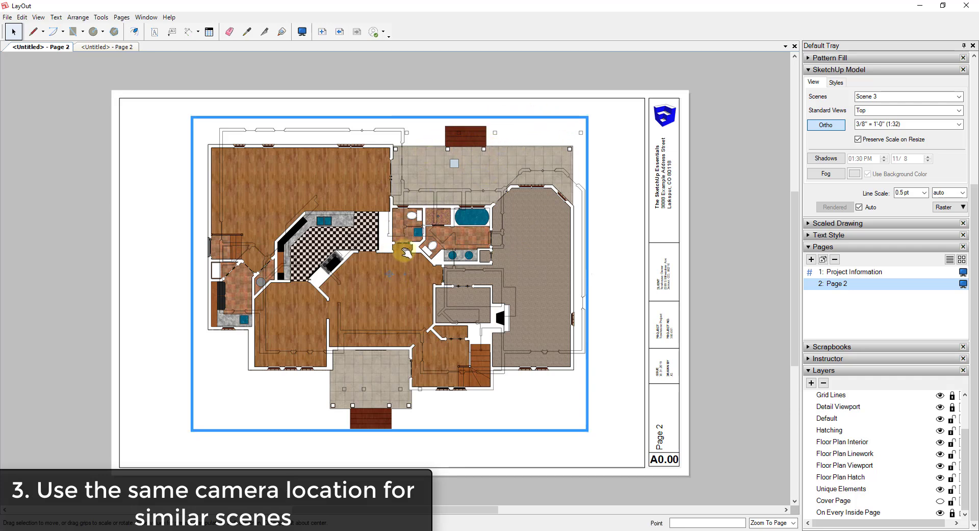
Step: Move the Scene 3 viewport so its wall linework lines up with the walls of the Scene 2 floor plan, then deselect it
{"action": "scroll", "coordinate": [405, 128], "scroll_direction": "up", "scroll_amount": 2}
{"action": "scroll", "coordinate": [402, 124], "scroll_direction": "up", "scroll_amount": 2}
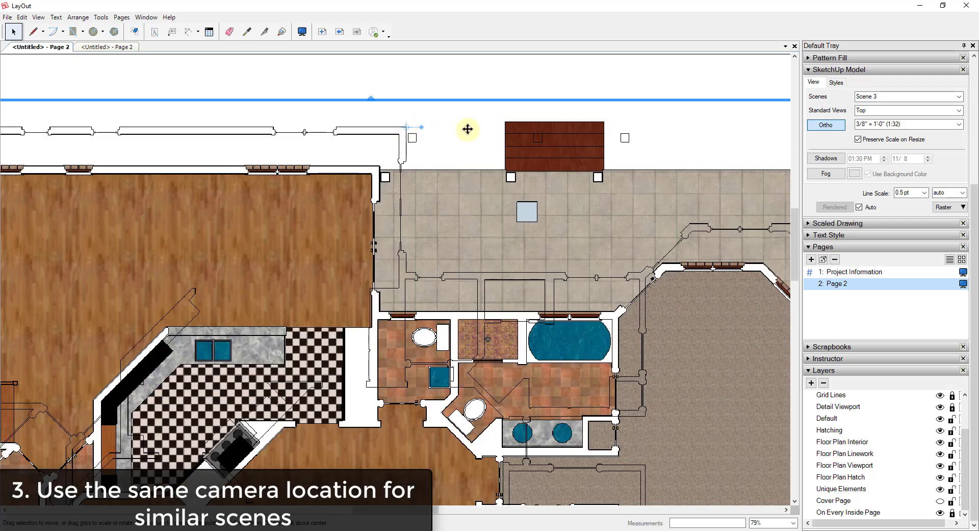
{"action": "left_click_drag", "start_coordinate": [489, 125], "coordinate": [462, 165]}
{"action": "scroll", "coordinate": [380, 158], "scroll_direction": "down", "scroll_amount": 3}
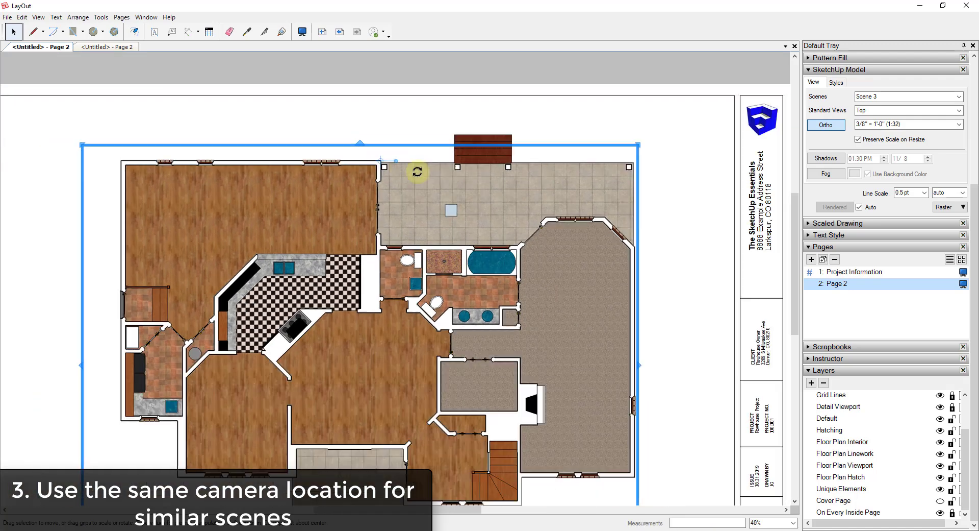
{"action": "scroll", "coordinate": [469, 352], "scroll_direction": "down", "scroll_amount": 2}
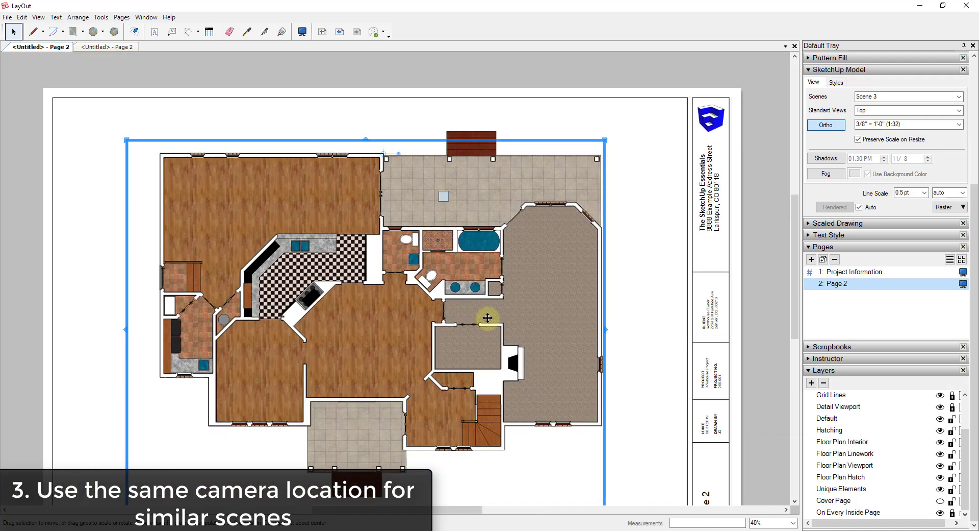
{"action": "scroll", "coordinate": [426, 366], "scroll_direction": "up", "scroll_amount": 1}
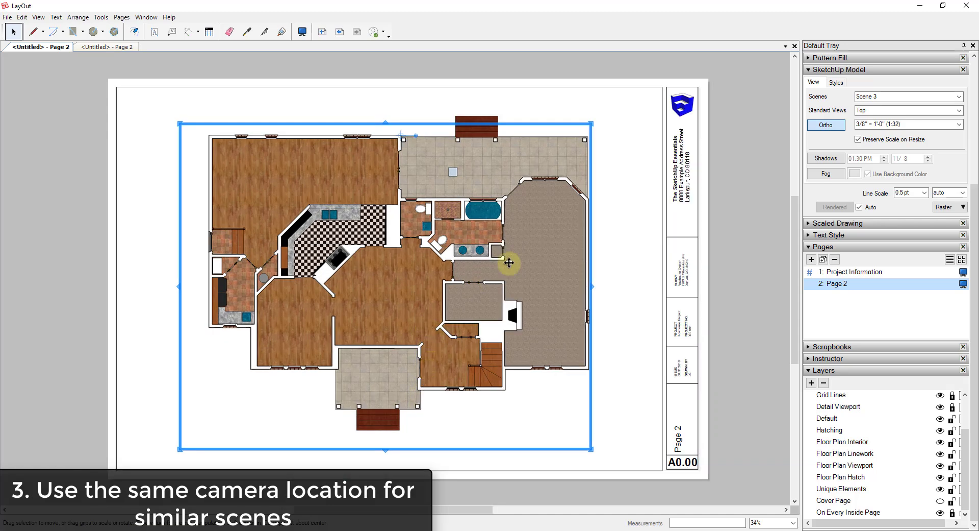
{"action": "left_click", "coordinate": [607, 284]}
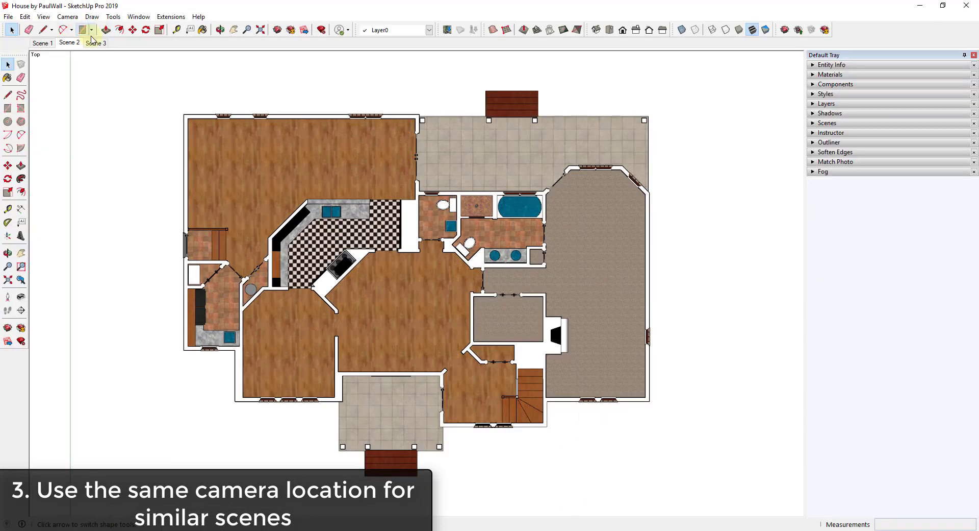
Step: Switch to SketchUp, pan the Scene 3 view slightly, update Scene 3 with the new camera position and save the model
{"action": "left_click", "coordinate": [95, 44]}
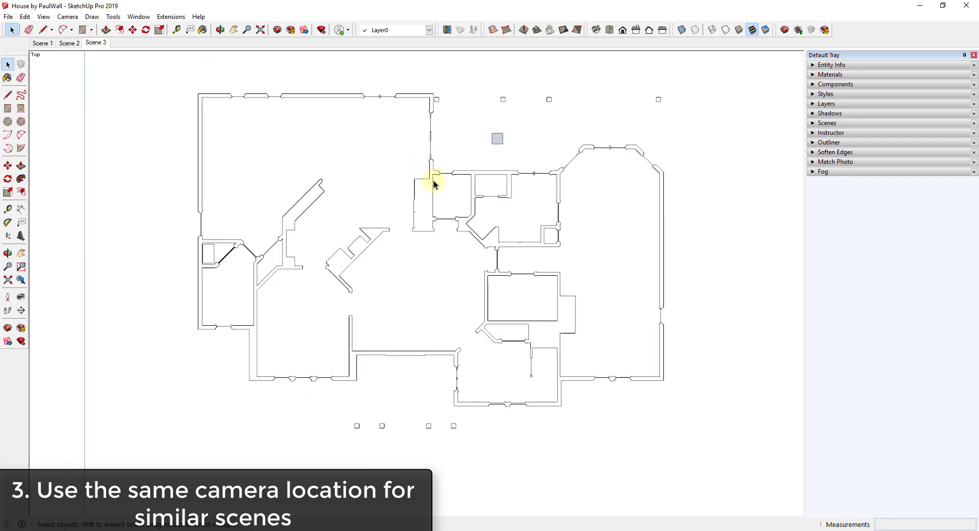
{"action": "middle_click_drag", "start_coordinate": [434, 183], "coordinate": [454, 196], "text": "shift"}
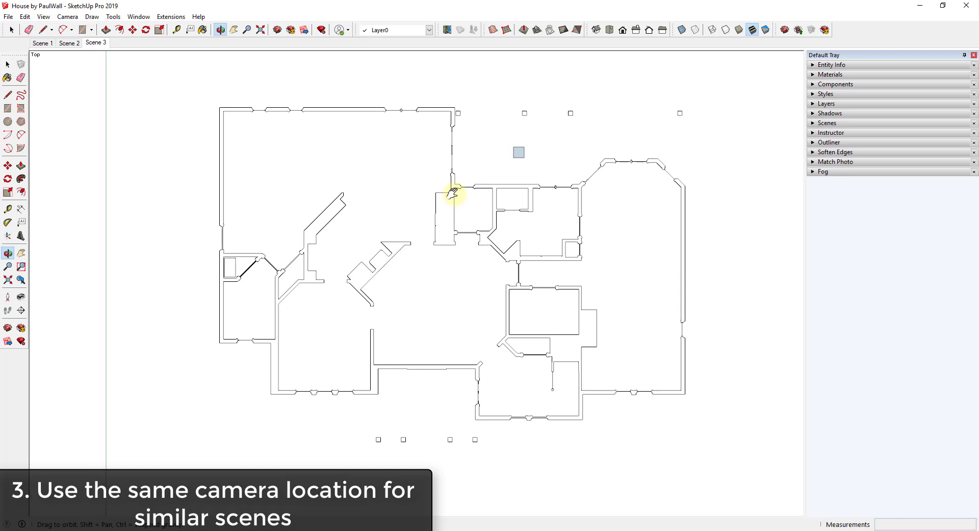
{"action": "right_click", "coordinate": [95, 43]}
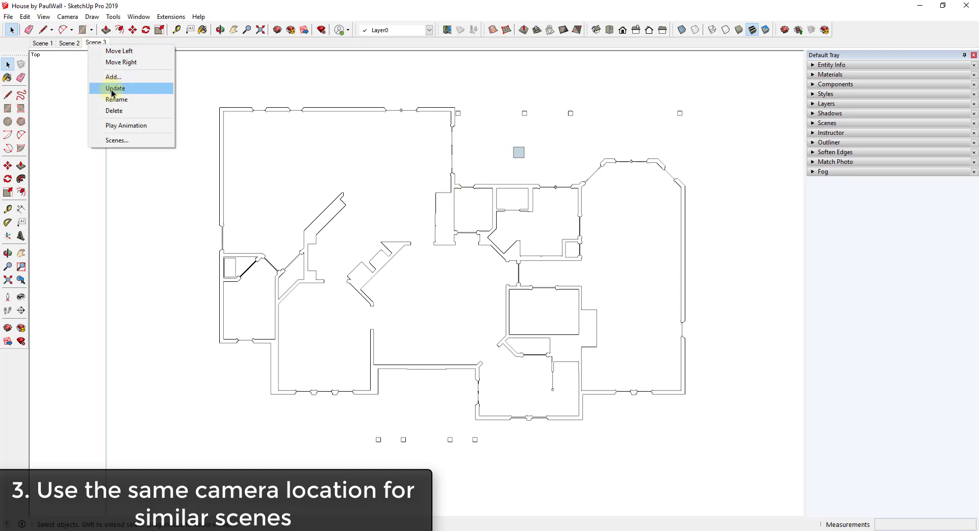
{"action": "left_click", "coordinate": [112, 90]}
{"action": "left_click", "coordinate": [8, 16]}
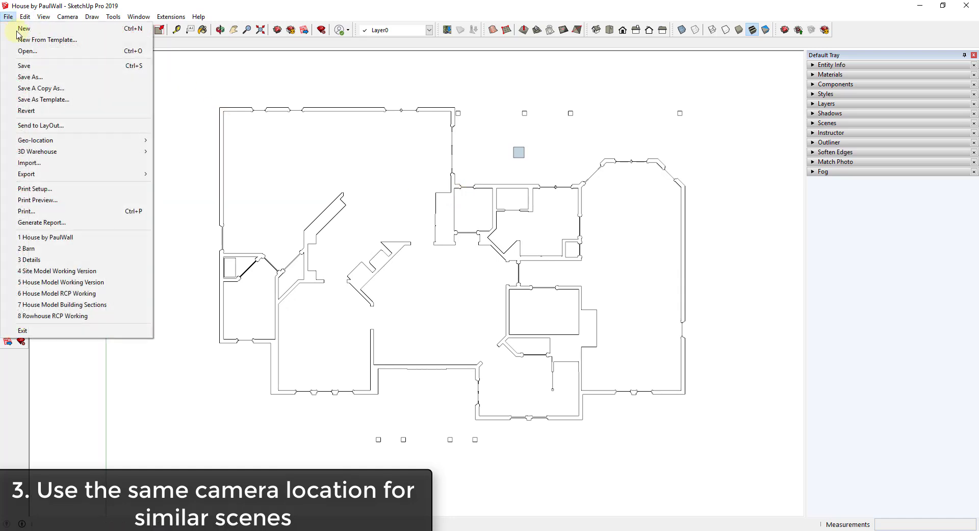
{"action": "left_click", "coordinate": [20, 67]}
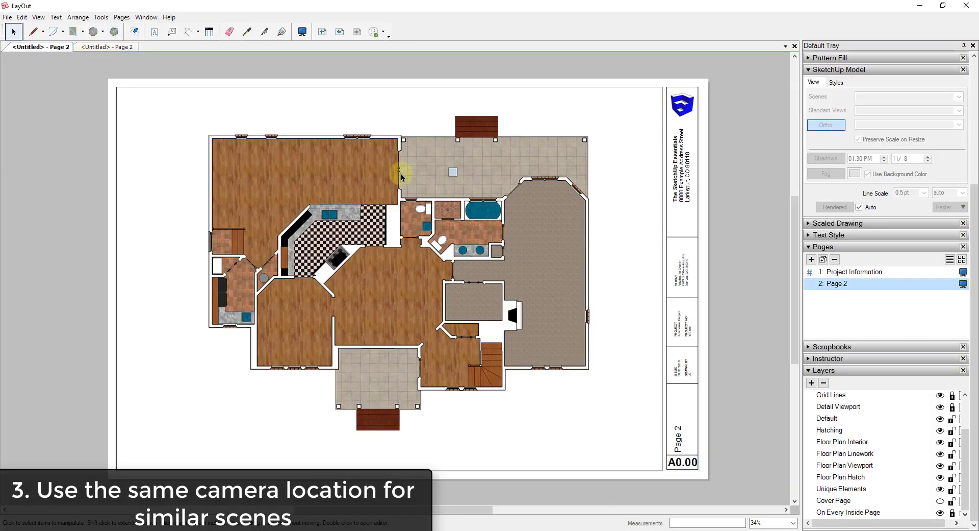
Step: Update the out-of-date house model reference in LayOut's document setup, then close the setup to inspect the Scene 3 linework
{"action": "left_click", "coordinate": [8, 17]}
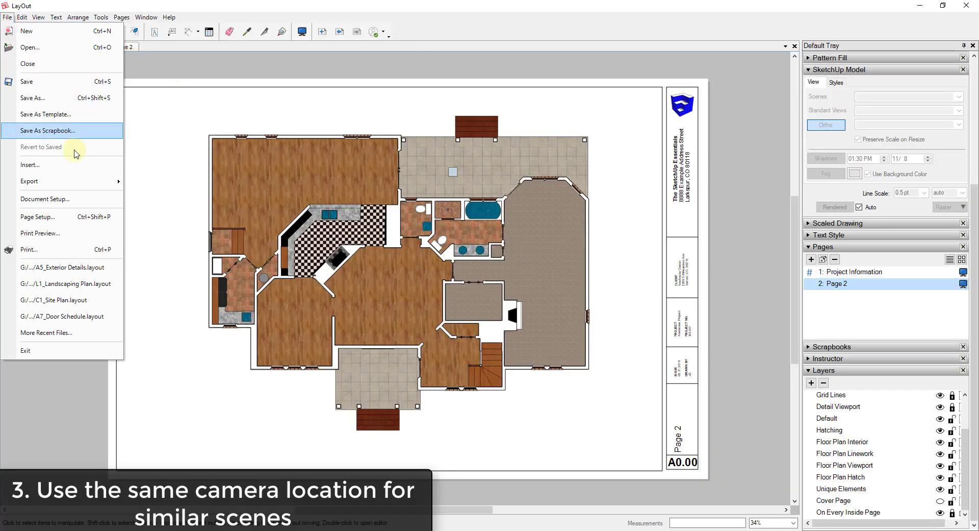
{"action": "left_click", "coordinate": [63, 197]}
{"action": "left_click", "coordinate": [290, 178]}
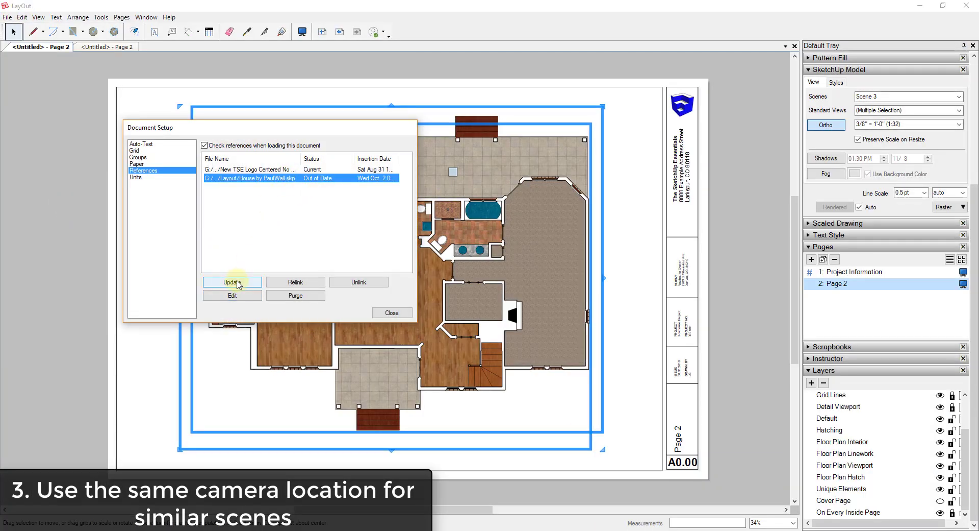
{"action": "left_click", "coordinate": [232, 282]}
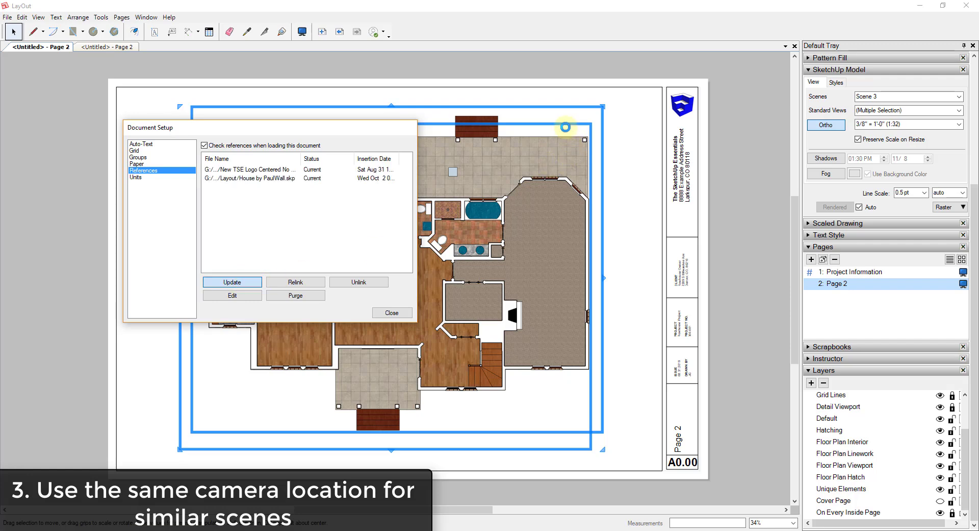
{"action": "left_click", "coordinate": [388, 312]}
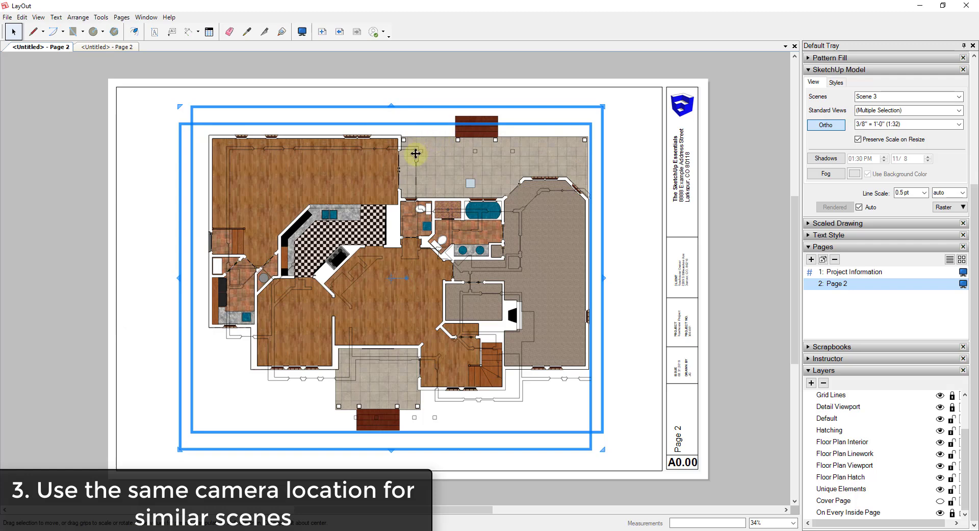
{"action": "scroll", "coordinate": [427, 152], "scroll_direction": "up", "scroll_amount": 4}
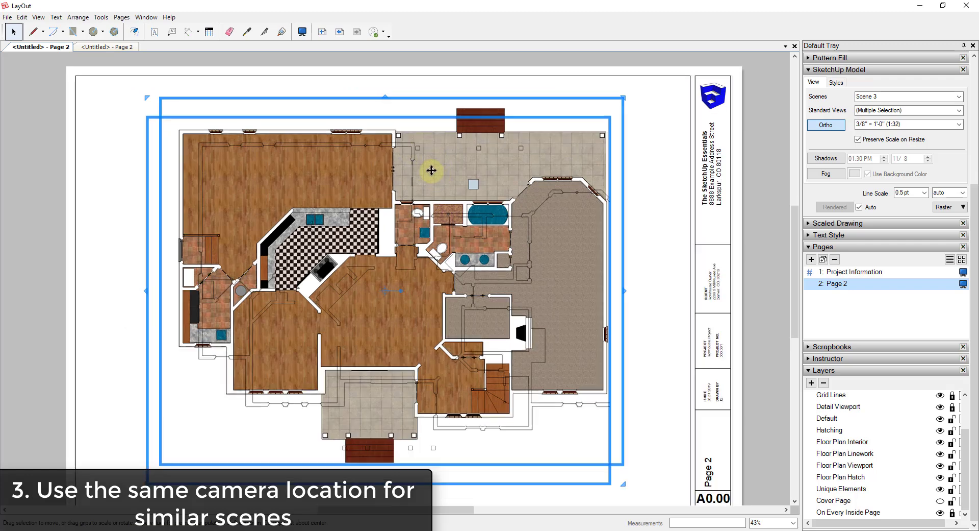
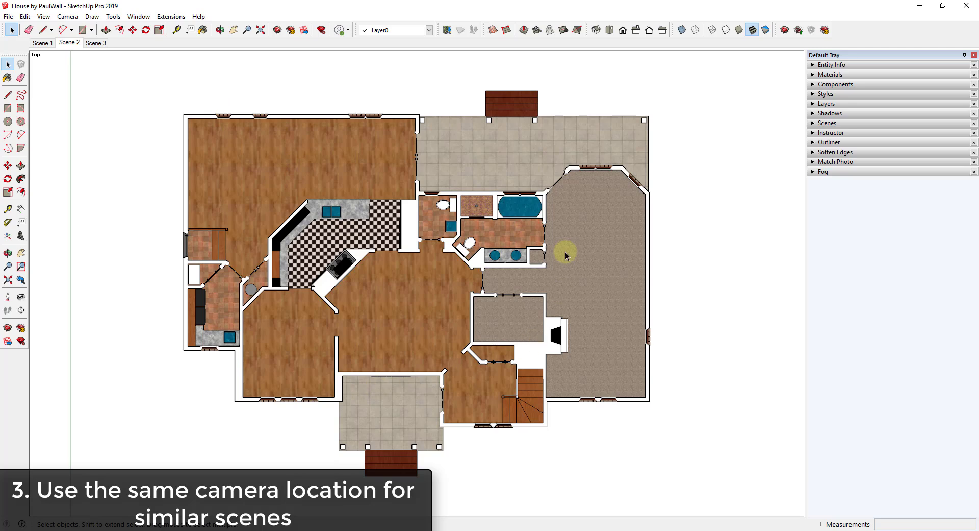
Step: Switch to SketchUp, apply Scene 2's camera position to Scene 3 by restoring the previous camera view, and update Scene 3
{"action": "left_click", "coordinate": [95, 43]}
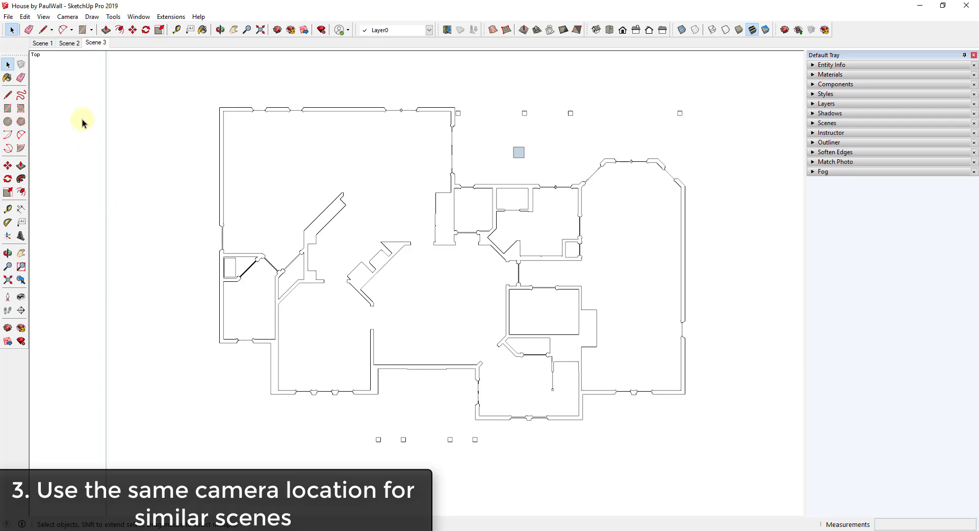
{"action": "left_click", "coordinate": [69, 44]}
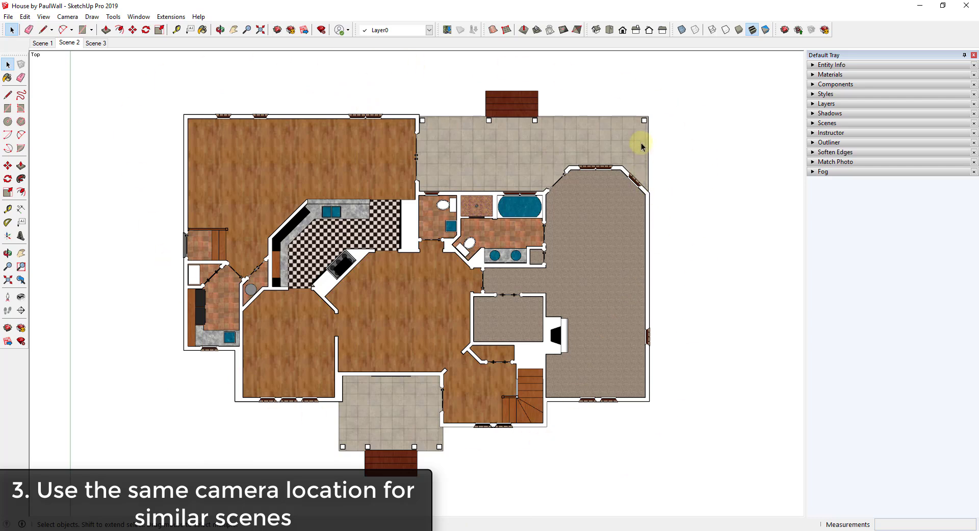
{"action": "left_click", "coordinate": [100, 46]}
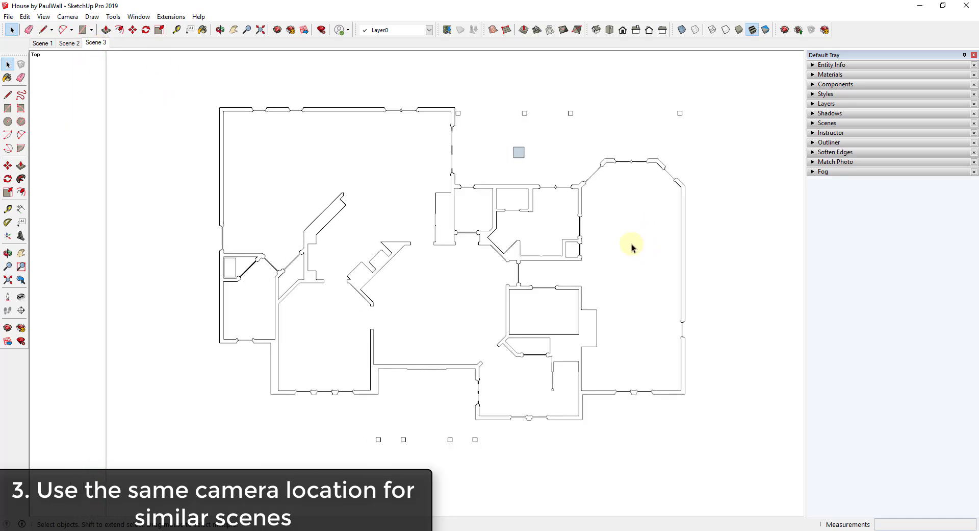
{"action": "left_click", "coordinate": [60, 18]}
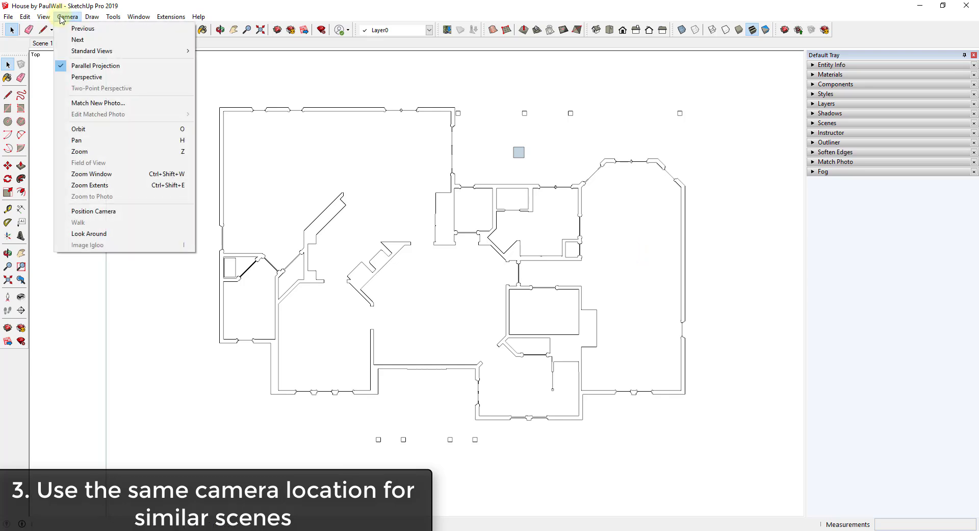
{"action": "left_click", "coordinate": [82, 29]}
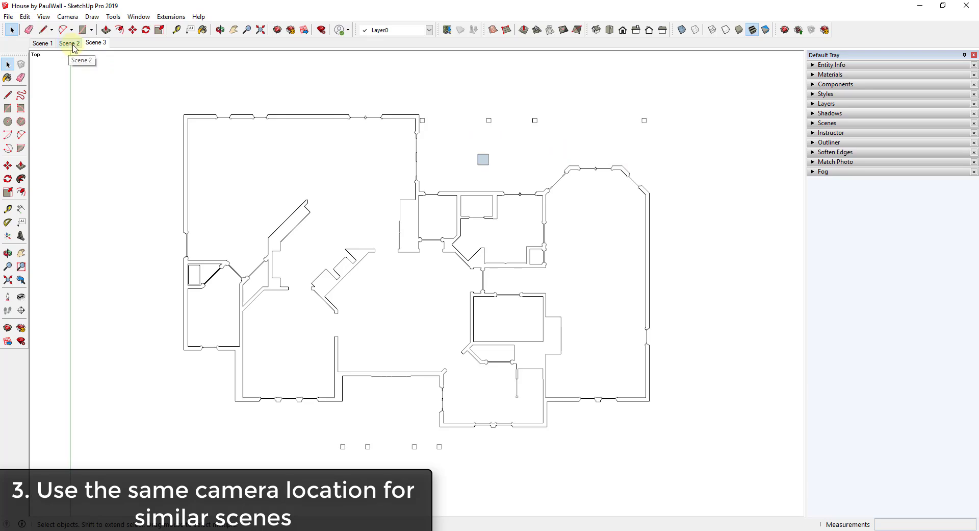
{"action": "right_click", "coordinate": [93, 46]}
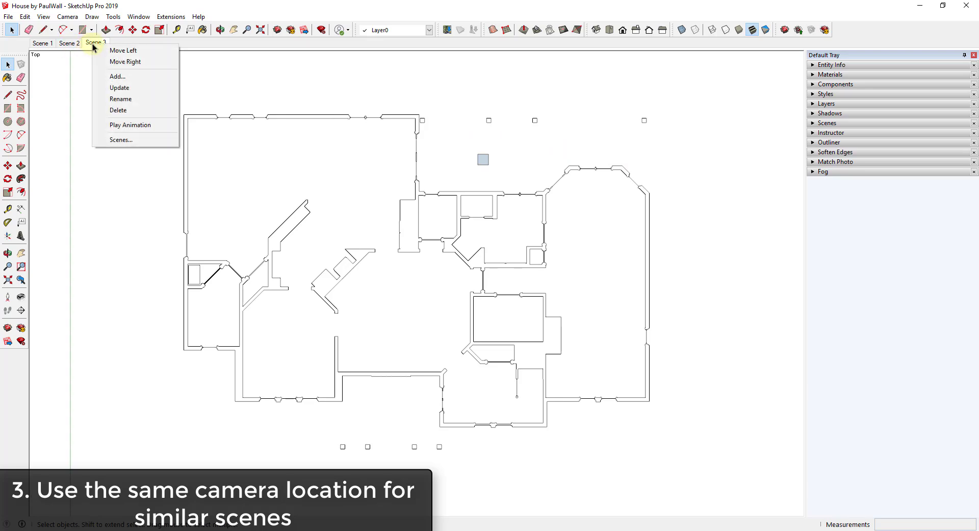
{"action": "left_click", "coordinate": [111, 90]}
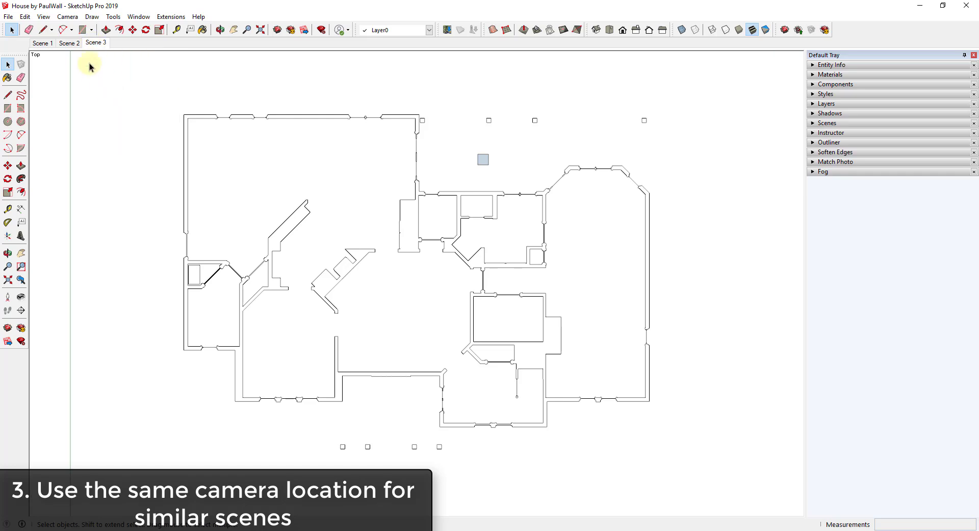
Step: Alternate between Scene 2 and Scene 3 to compare their camera positions
{"action": "left_click", "coordinate": [69, 44]}
{"action": "left_click", "coordinate": [94, 44]}
{"action": "left_click", "coordinate": [70, 44]}
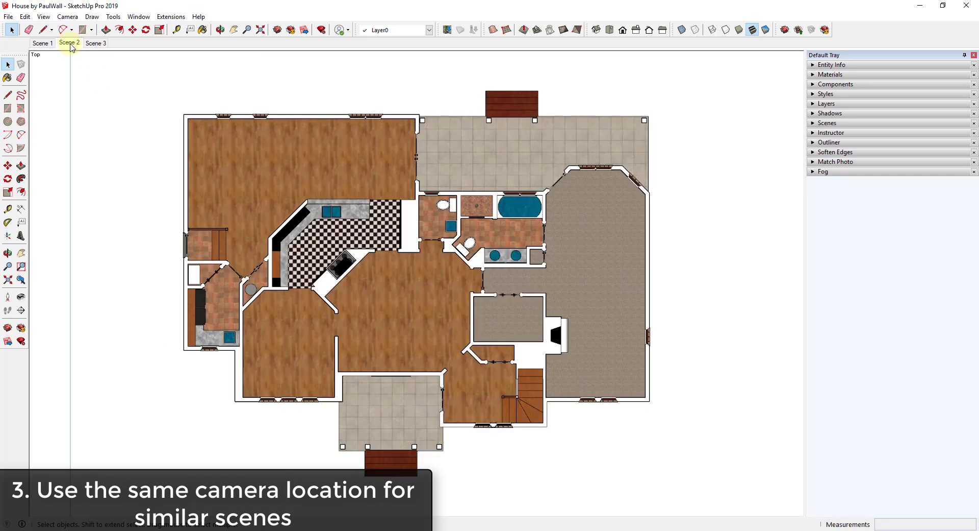
{"action": "left_click", "coordinate": [94, 44]}
{"action": "left_click", "coordinate": [69, 44]}
{"action": "left_click", "coordinate": [94, 44]}
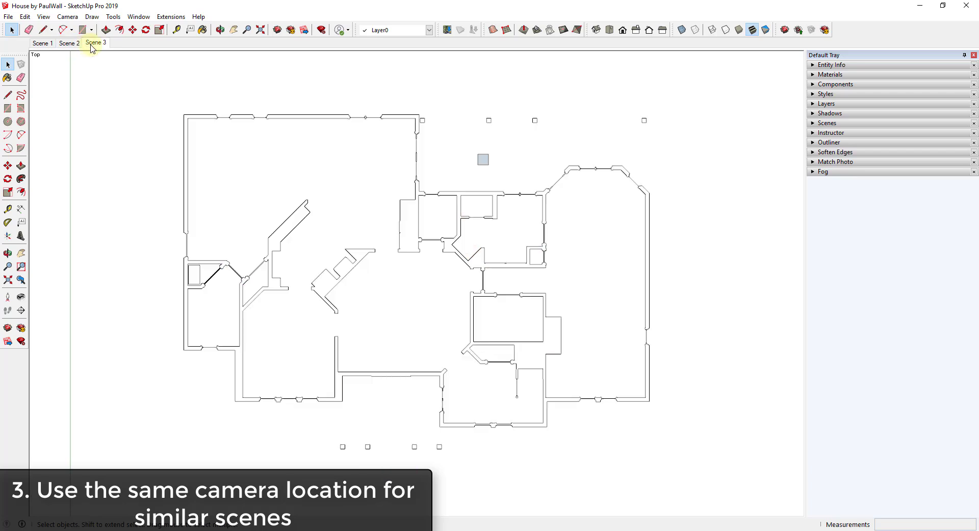
{"action": "left_click", "coordinate": [70, 44]}
{"action": "left_click", "coordinate": [93, 44]}
{"action": "left_click", "coordinate": [70, 43]}
{"action": "left_click", "coordinate": [94, 44]}
{"action": "left_click", "coordinate": [69, 44]}
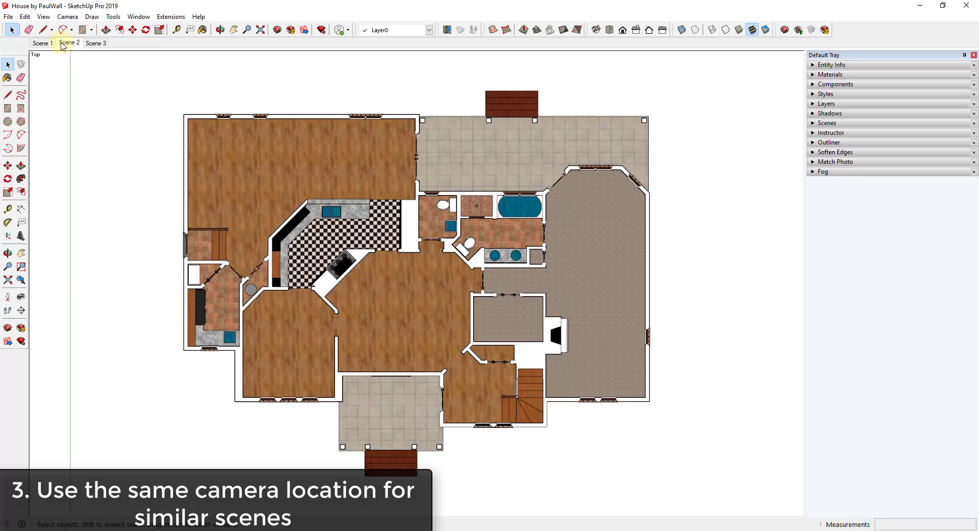
Step: Save the SketchUp model, switch to LayOut and update the Scene 2 viewport's model reference
{"action": "left_click", "coordinate": [9, 16]}
{"action": "left_click", "coordinate": [25, 66]}
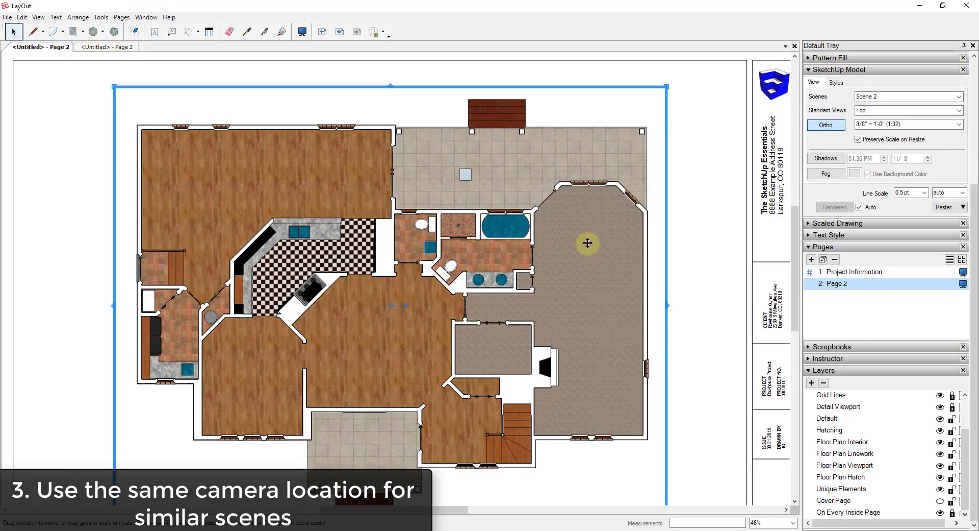
{"action": "right_click", "coordinate": [585, 246]}
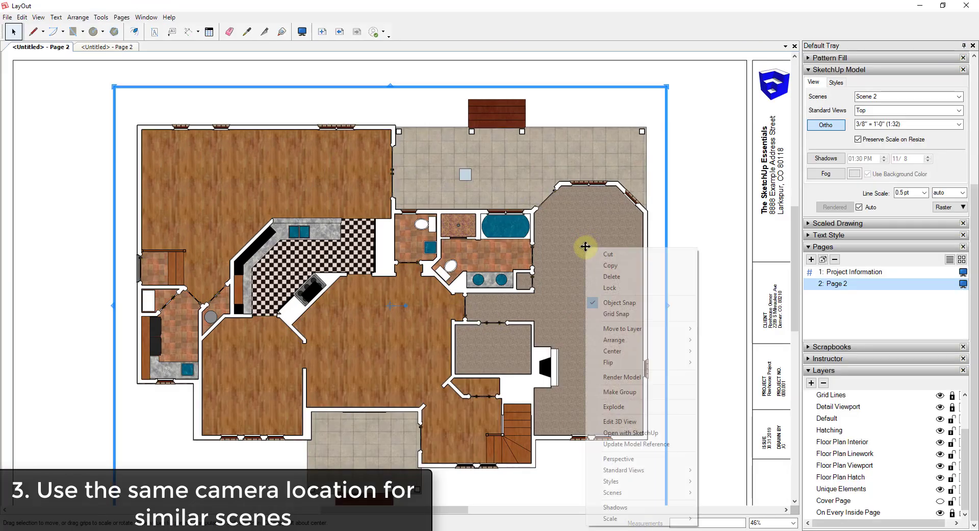
{"action": "left_click", "coordinate": [633, 443]}
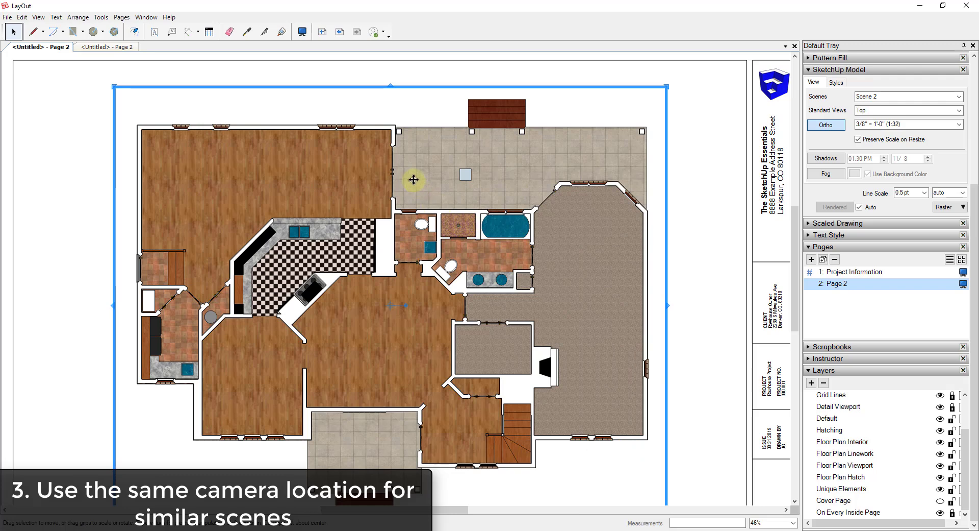
Step: Paste a copy of the Scene 2 viewport directly over the original on Page 2
{"action": "left_click", "coordinate": [22, 16]}
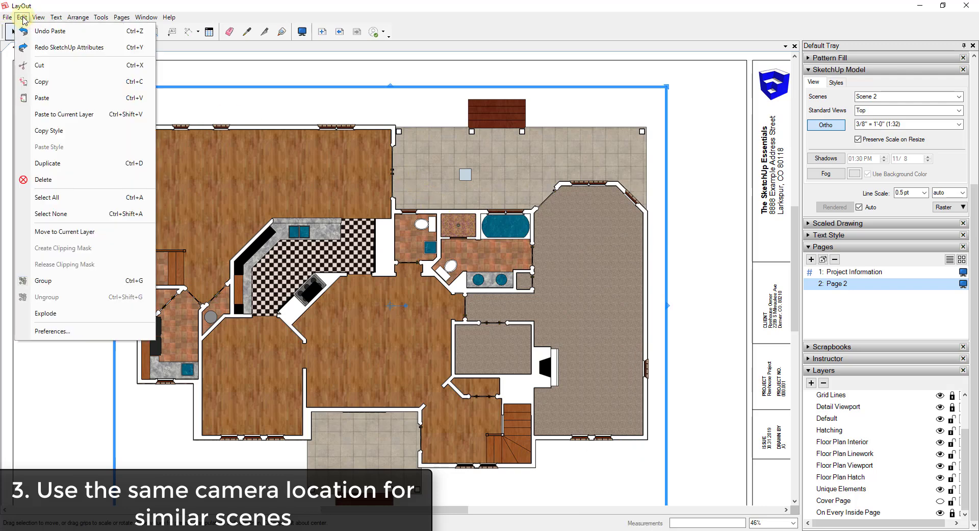
{"action": "left_click", "coordinate": [49, 97]}
{"action": "left_click", "coordinate": [22, 17]}
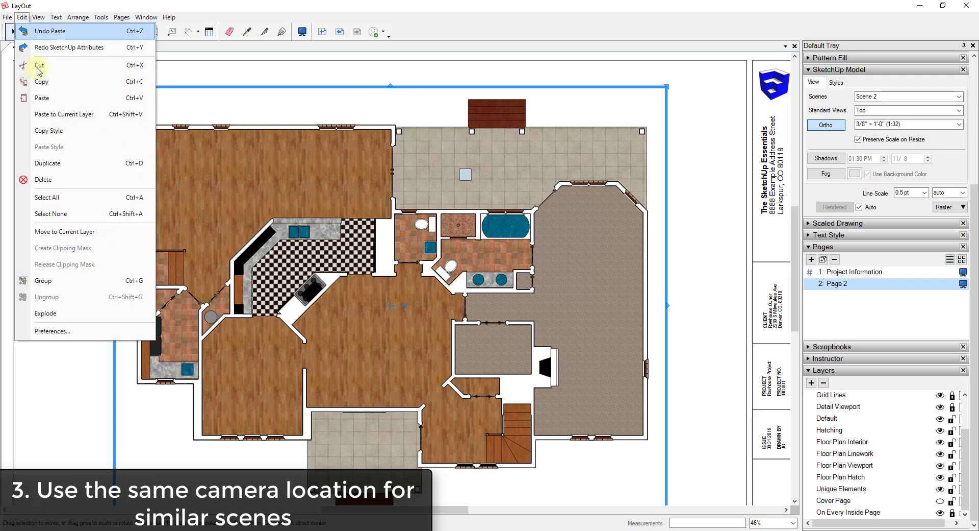
{"action": "left_click", "coordinate": [42, 98]}
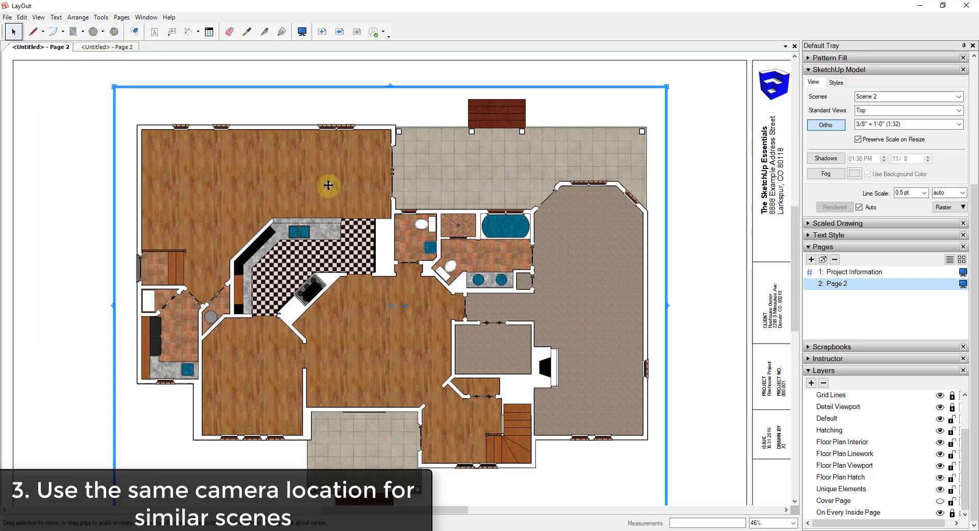
Step: Assign Scene 3 to the pasted viewport and set its rendering to Vector, accepting the complex styles warning
{"action": "left_click", "coordinate": [960, 97]}
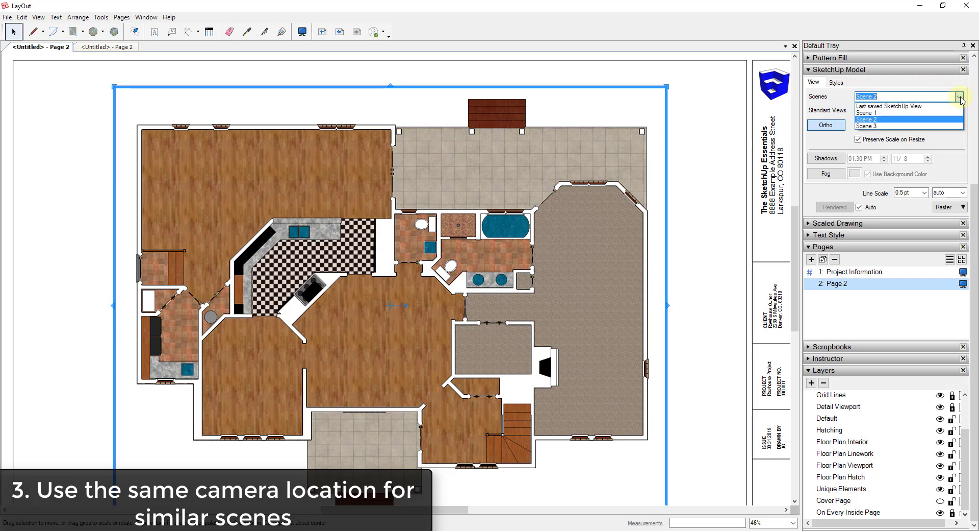
{"action": "left_click", "coordinate": [873, 126]}
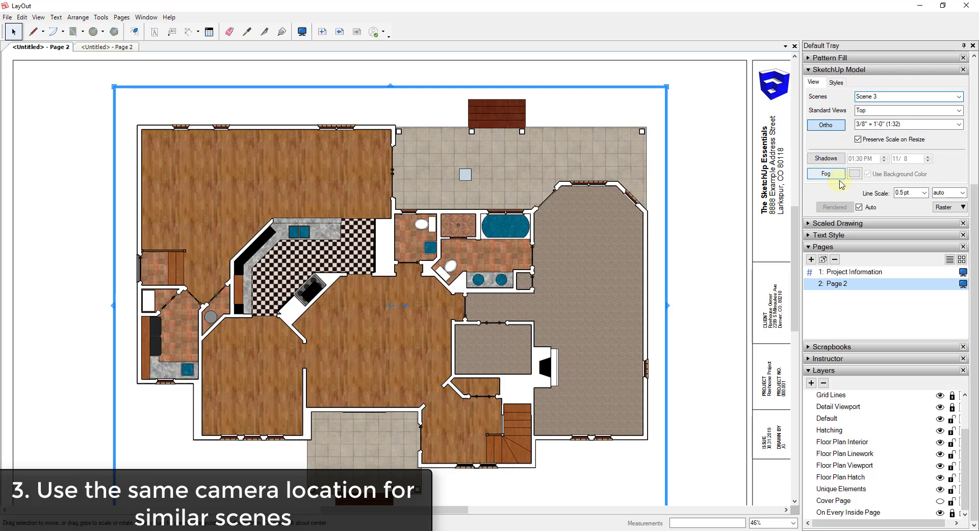
{"action": "left_click", "coordinate": [943, 207]}
{"action": "left_click", "coordinate": [943, 227]}
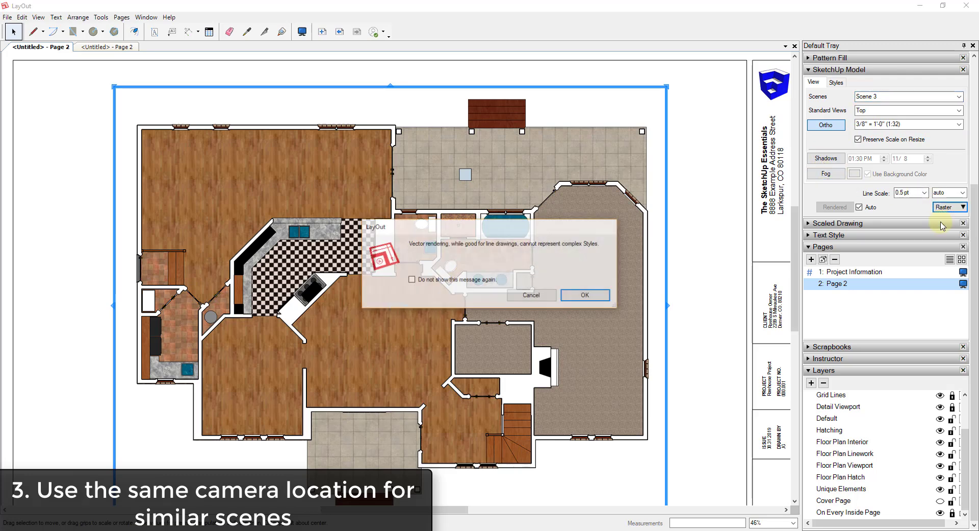
{"action": "left_click", "coordinate": [593, 294]}
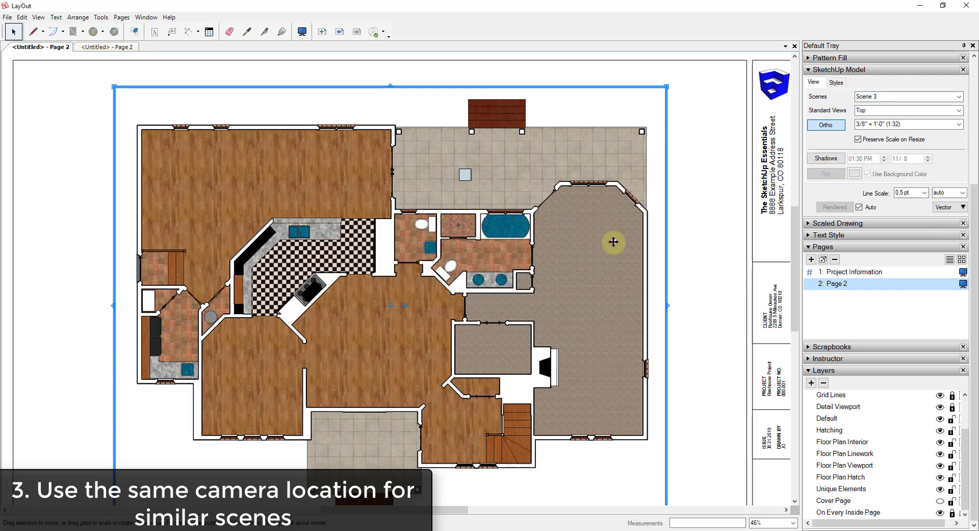
Step: Examine how the Scene 3 linework aligns with the floor plan, shifting its viewport sideways as a test and cancelling the move
{"action": "scroll", "coordinate": [531, 212], "scroll_direction": "up", "scroll_amount": 10}
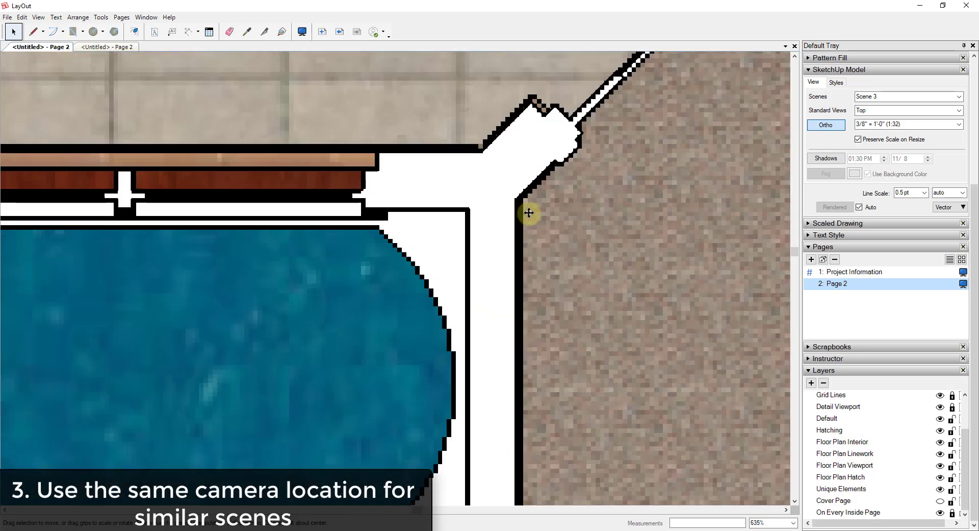
{"action": "scroll", "coordinate": [525, 202], "scroll_direction": "down", "scroll_amount": 8}
{"action": "scroll", "coordinate": [528, 198], "scroll_direction": "down", "scroll_amount": 5}
{"action": "scroll", "coordinate": [564, 189], "scroll_direction": "up", "scroll_amount": 2}
{"action": "scroll", "coordinate": [328, 132], "scroll_direction": "up", "scroll_amount": 2}
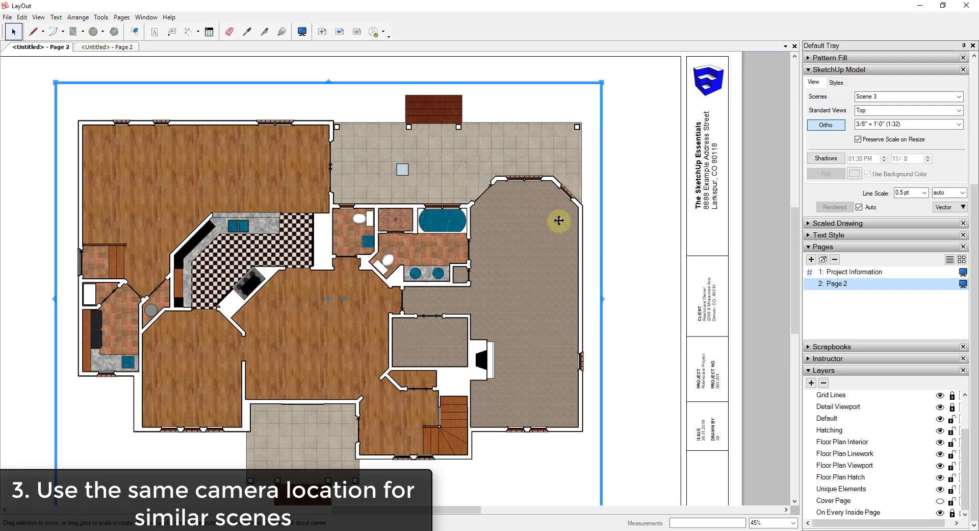
{"action": "left_click_drag", "start_coordinate": [582, 226], "coordinate": [558, 228]}
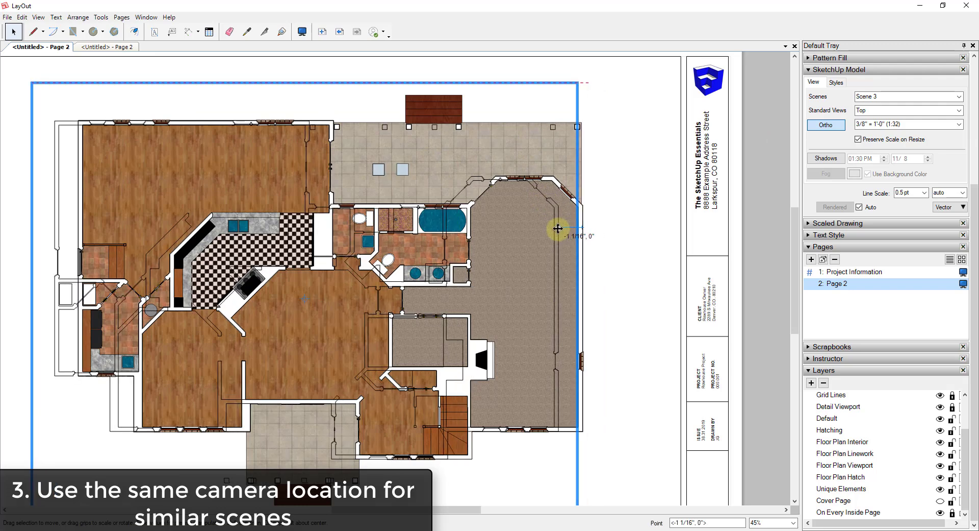
{"action": "key", "text": "Escape"}
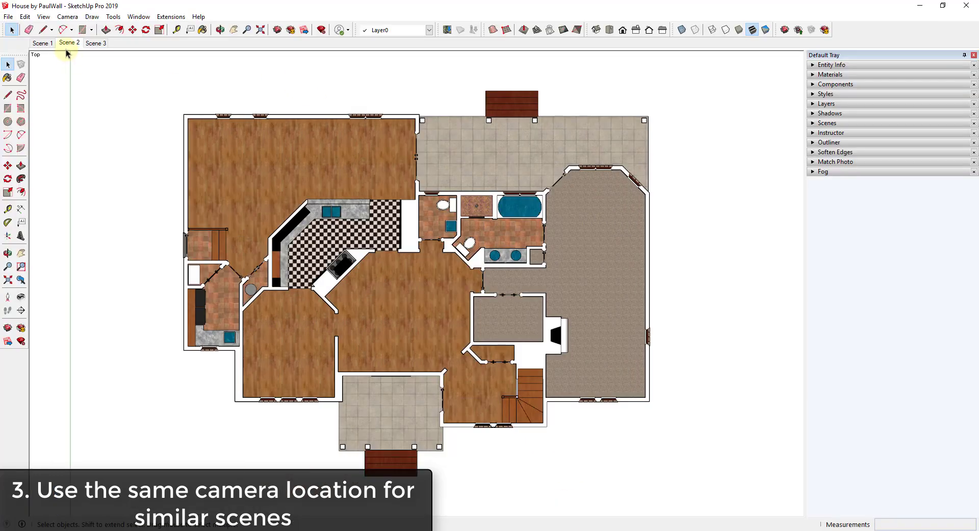
Step: Switch to SketchUp, compare the camera locations of Scene 2 and Scene 3 again, and return to LayOut
{"action": "left_click", "coordinate": [95, 43]}
{"action": "left_click", "coordinate": [70, 42]}
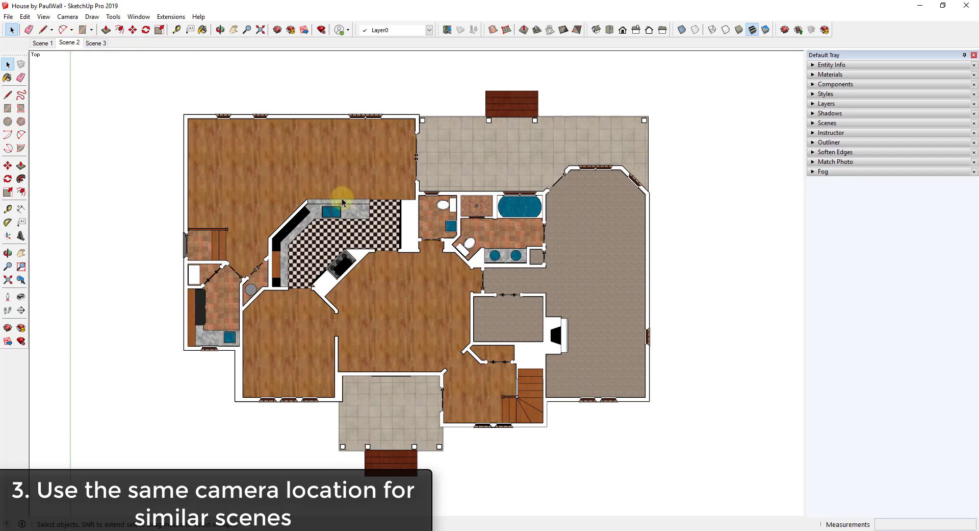
{"action": "left_click", "coordinate": [90, 44]}
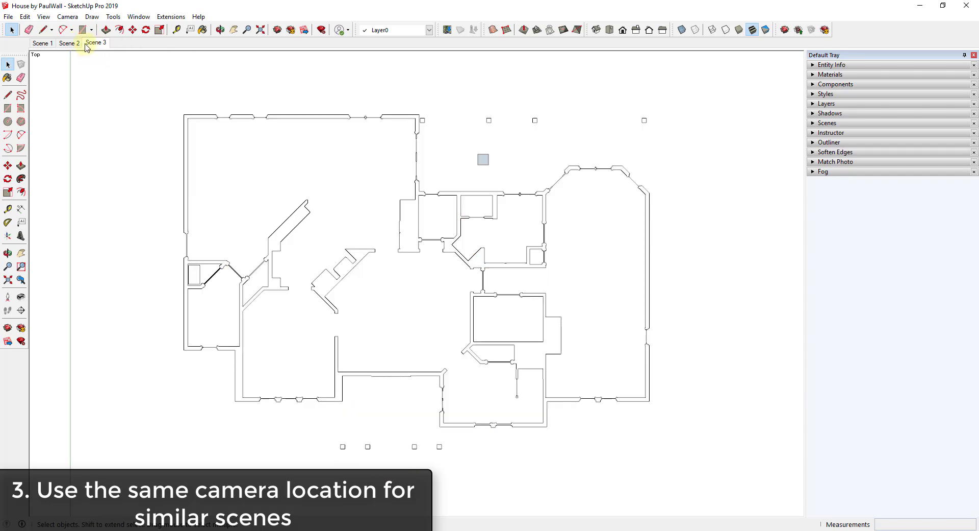
{"action": "left_click", "coordinate": [74, 45]}
{"action": "left_click", "coordinate": [95, 43]}
{"action": "left_click", "coordinate": [70, 43]}
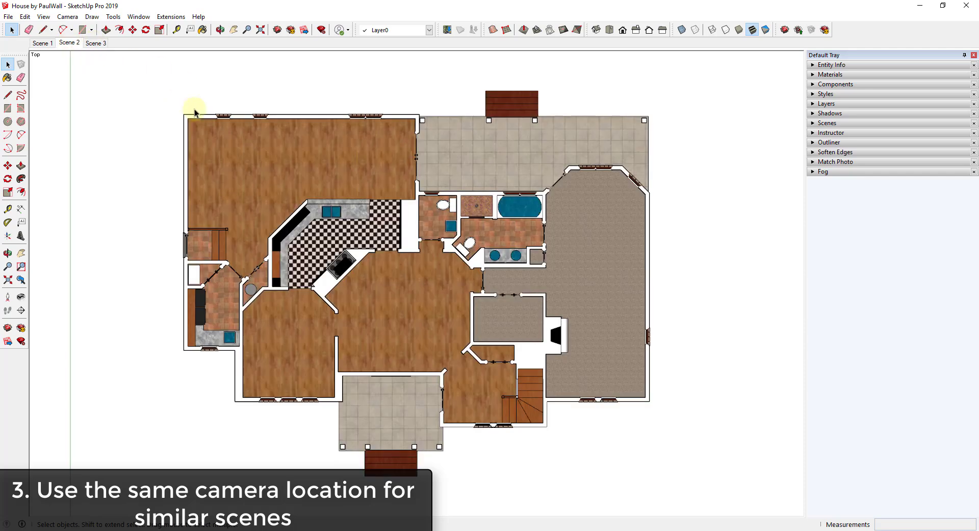
{"action": "left_click", "coordinate": [94, 44]}
{"action": "left_click", "coordinate": [71, 44]}
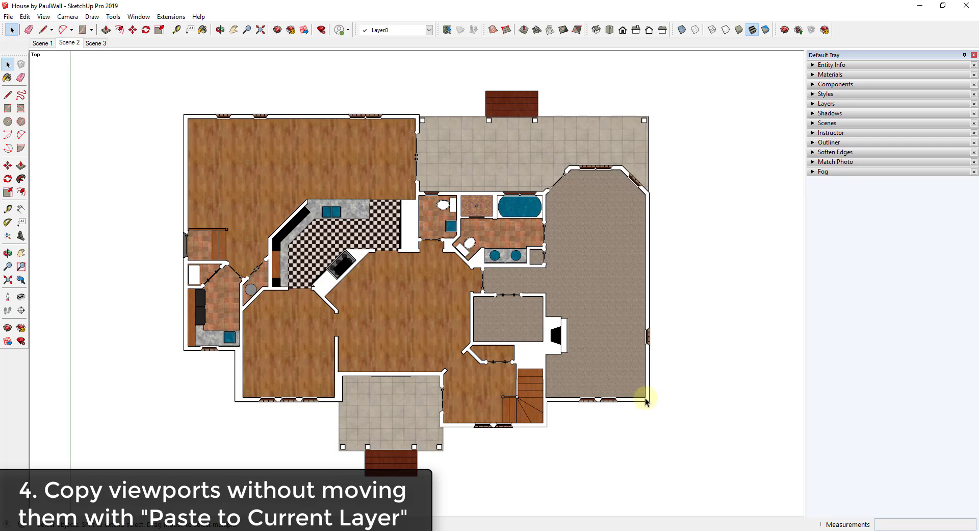
{"action": "key", "text": "alt+Tab"}
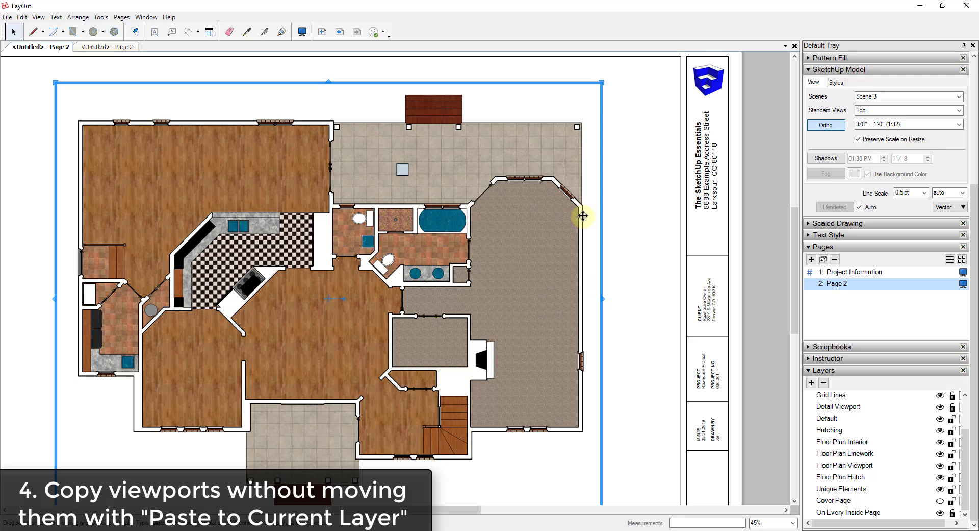
Step: Move the Scene 2 viewport on Page 2 to the Floor Plan Viewport layer
{"action": "left_click", "coordinate": [623, 197]}
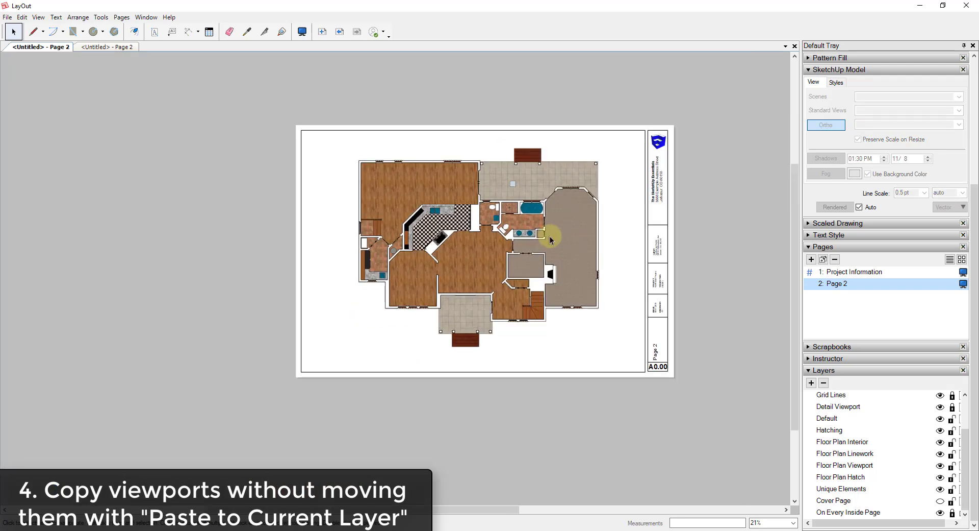
{"action": "left_click", "coordinate": [548, 237]}
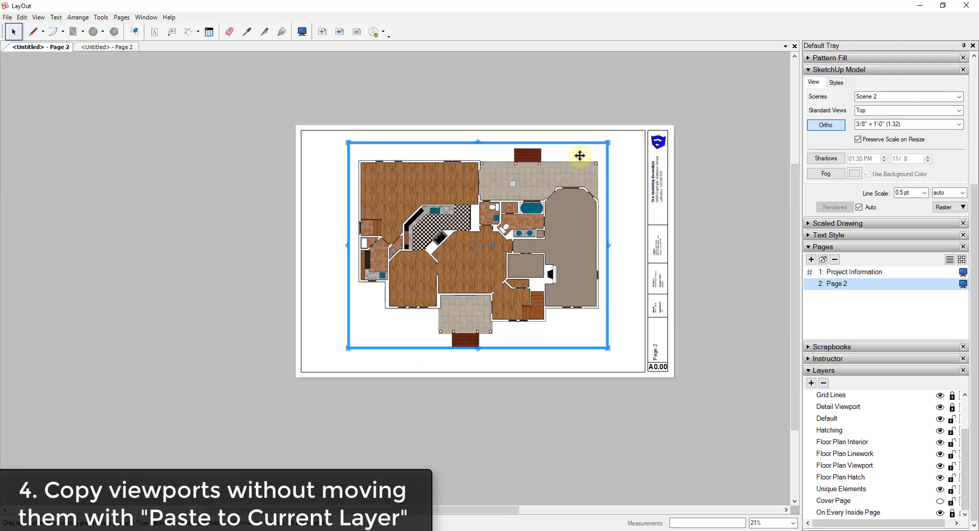
{"action": "right_click", "coordinate": [571, 233]}
{"action": "mouse_move", "coordinate": [619, 316]}
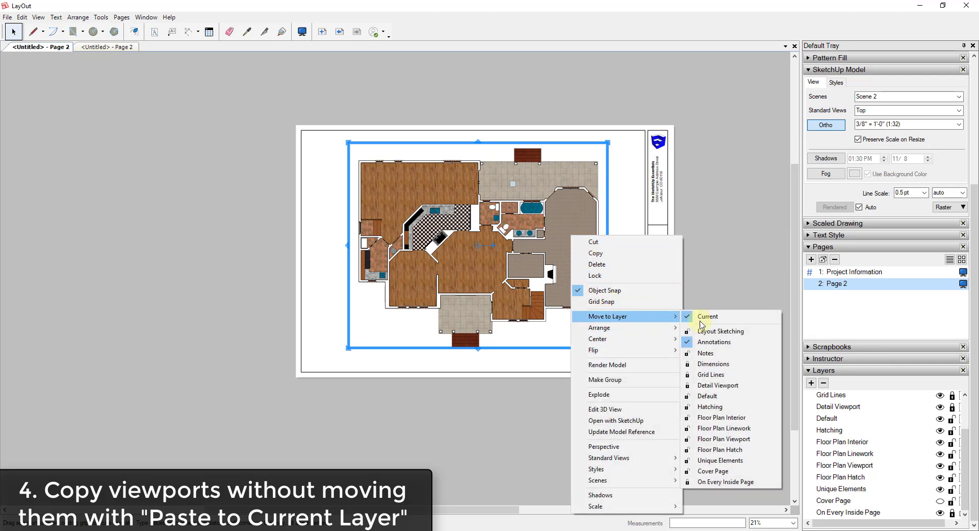
{"action": "left_click", "coordinate": [735, 440]}
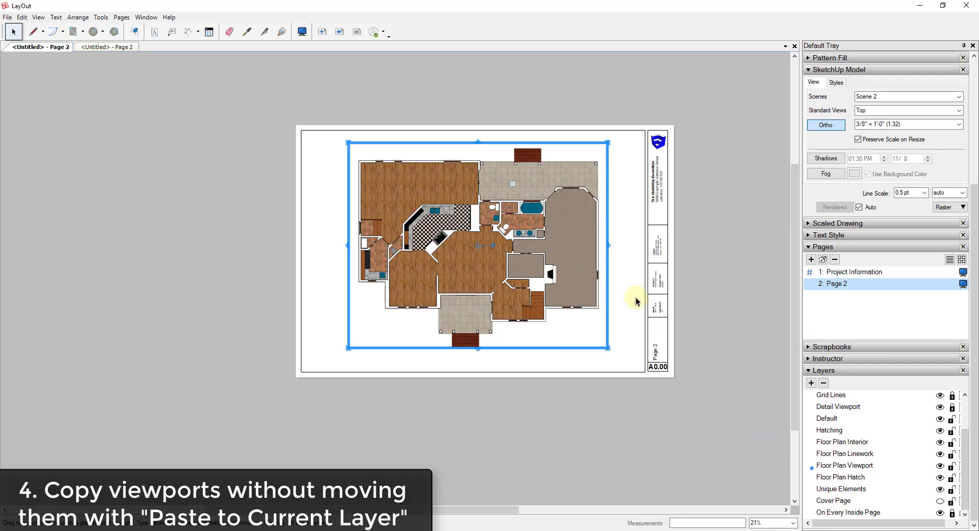
{"action": "left_click", "coordinate": [626, 271]}
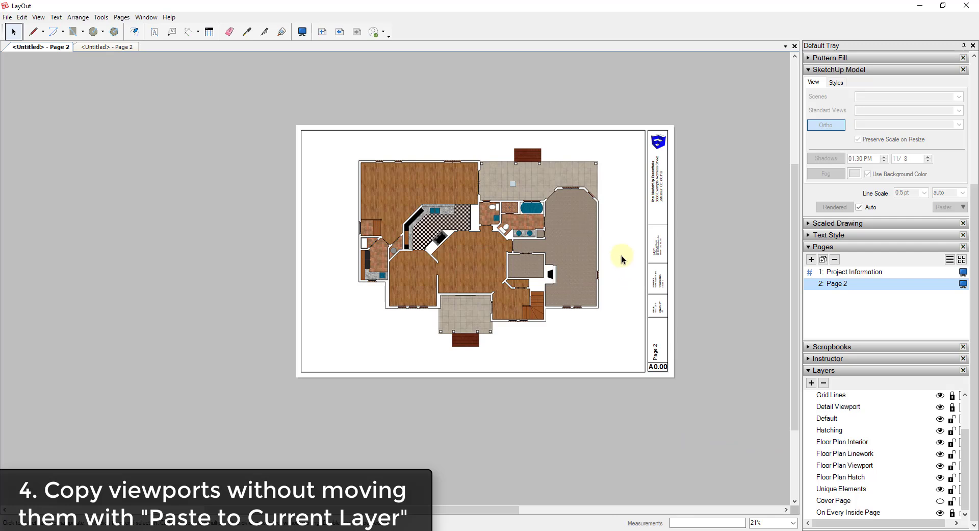
Step: Copy the Scene 2 viewport and paste it in place over the original with Paste to Current Layer
{"action": "scroll", "coordinate": [617, 245], "scroll_direction": "up", "scroll_amount": 4}
{"action": "left_click", "coordinate": [543, 187]}
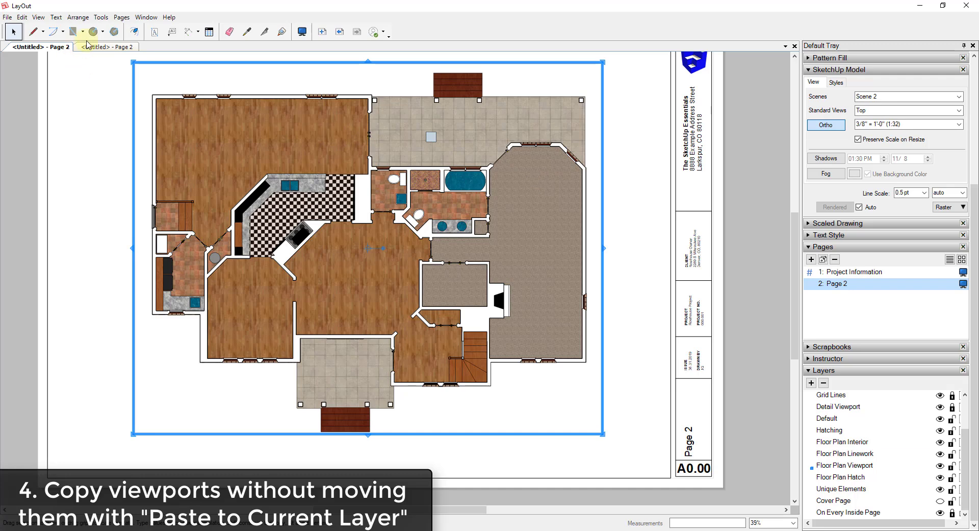
{"action": "left_click", "coordinate": [25, 18]}
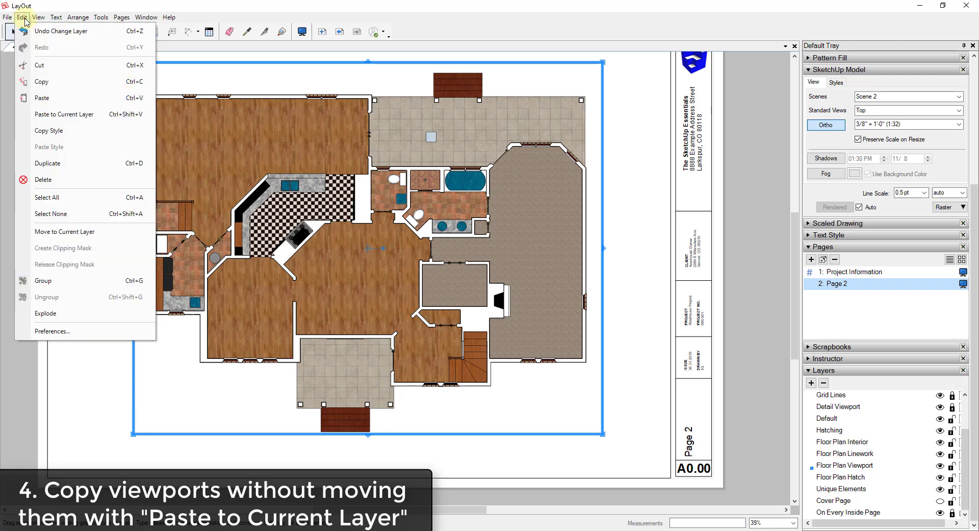
{"action": "left_click", "coordinate": [43, 81]}
{"action": "left_click", "coordinate": [23, 17]}
{"action": "left_click", "coordinate": [82, 112]}
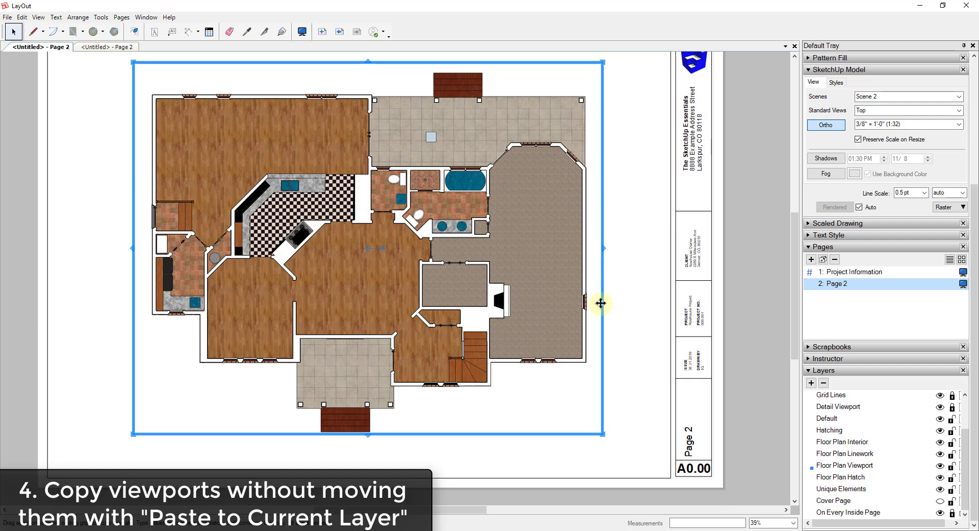
Step: Move the Scene 3 viewport from the Annotations layer to the Floor Plan Linework layer
{"action": "right_click", "coordinate": [553, 145]}
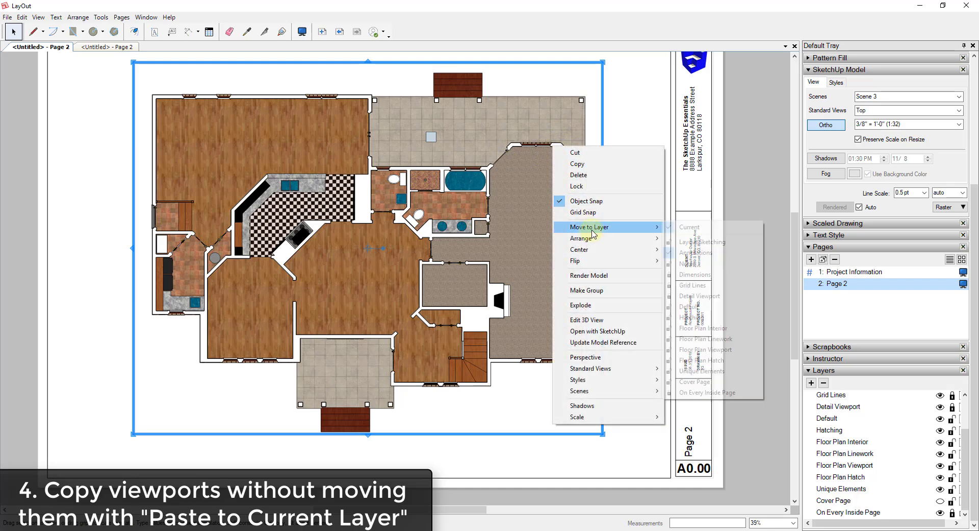
{"action": "mouse_move", "coordinate": [587, 226]}
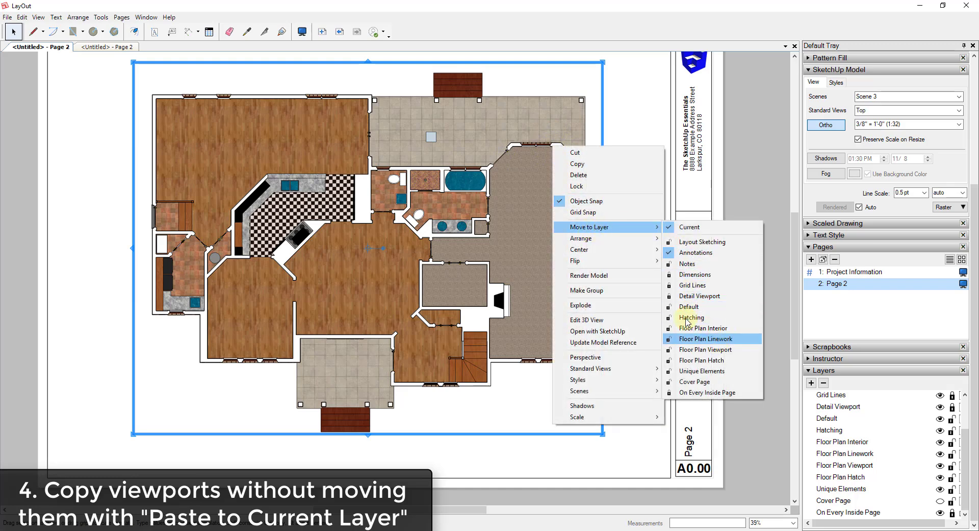
{"action": "left_click", "coordinate": [574, 163]}
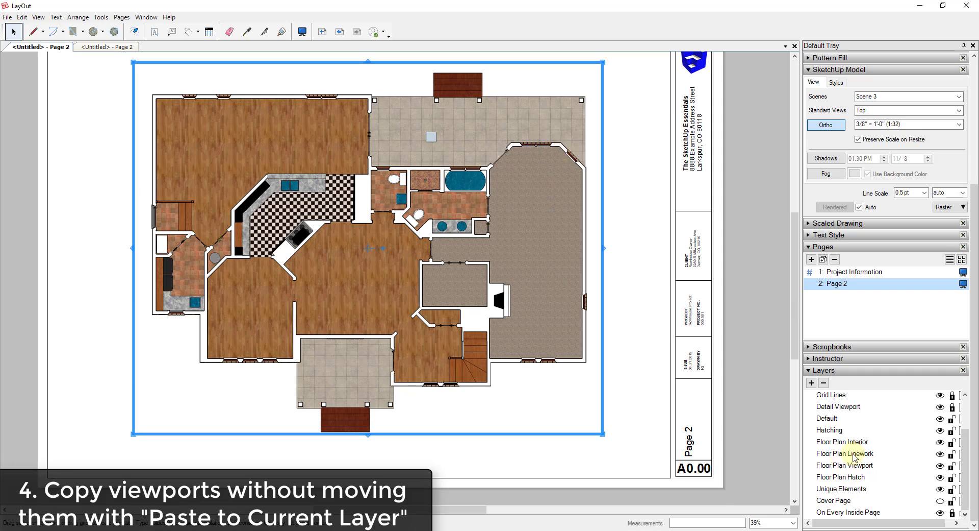
{"action": "right_click", "coordinate": [560, 146]}
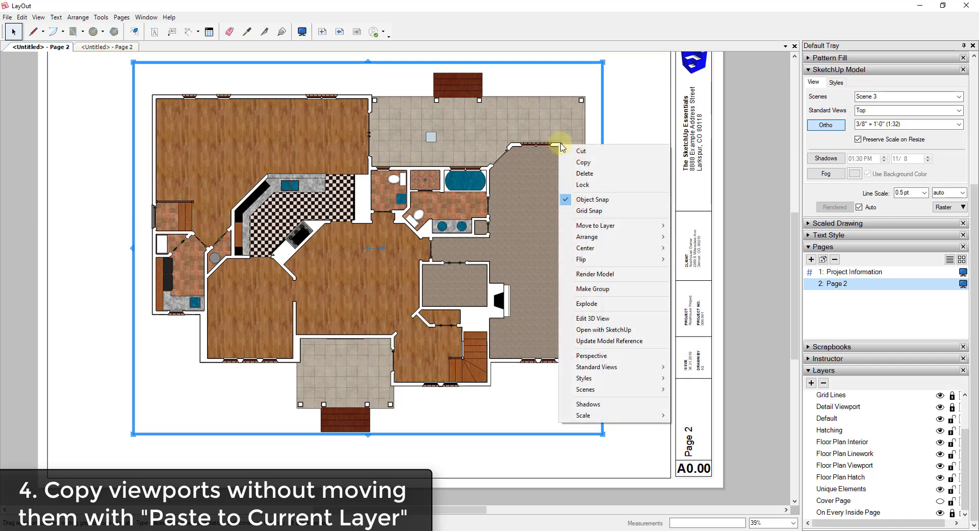
{"action": "mouse_move", "coordinate": [593, 229]}
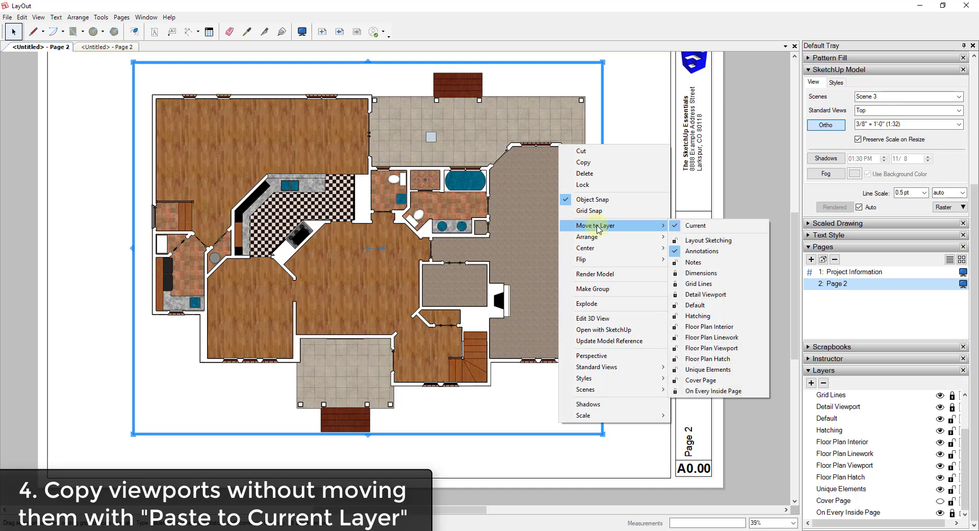
{"action": "left_click", "coordinate": [719, 337]}
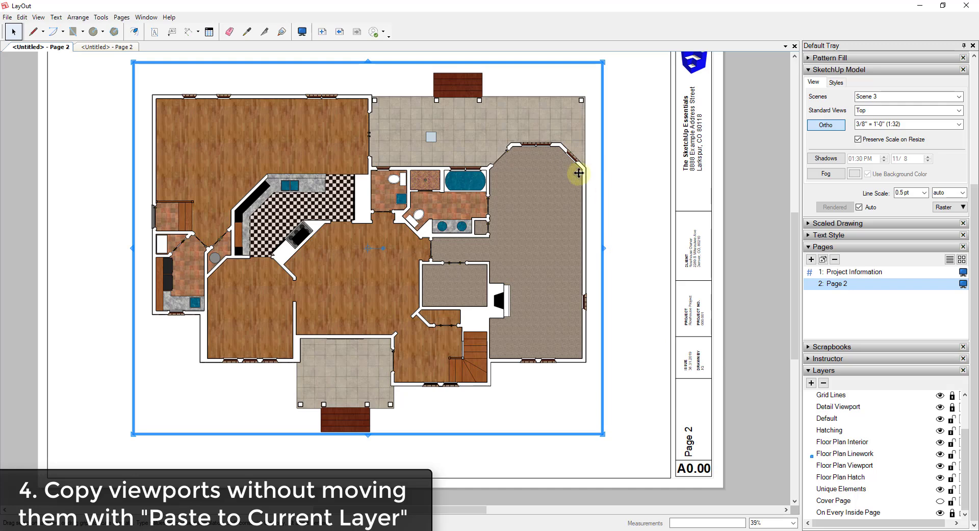
Step: Try a regular paste of the Scene 2 viewport and compare its placement with the Scene 3 linework
{"action": "key", "text": "ctrl+v"}
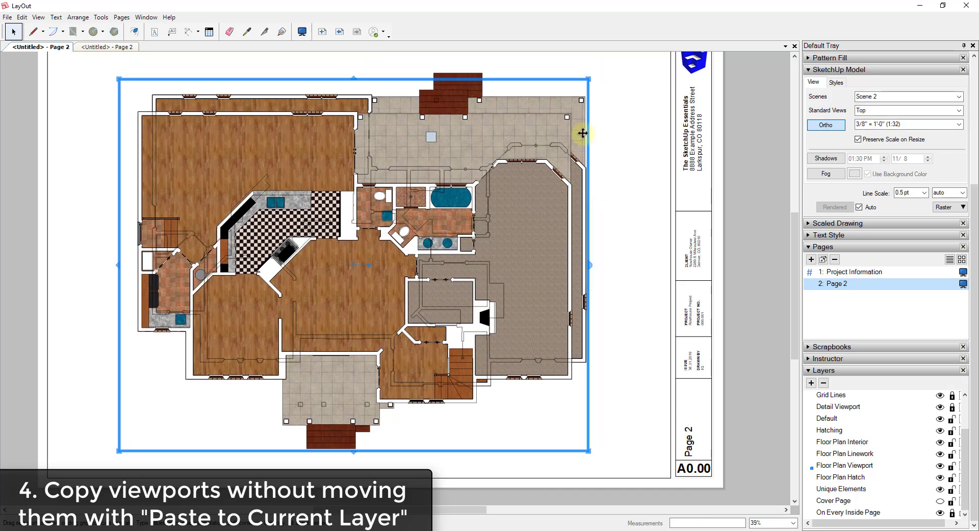
{"action": "key", "text": "ctrl+z"}
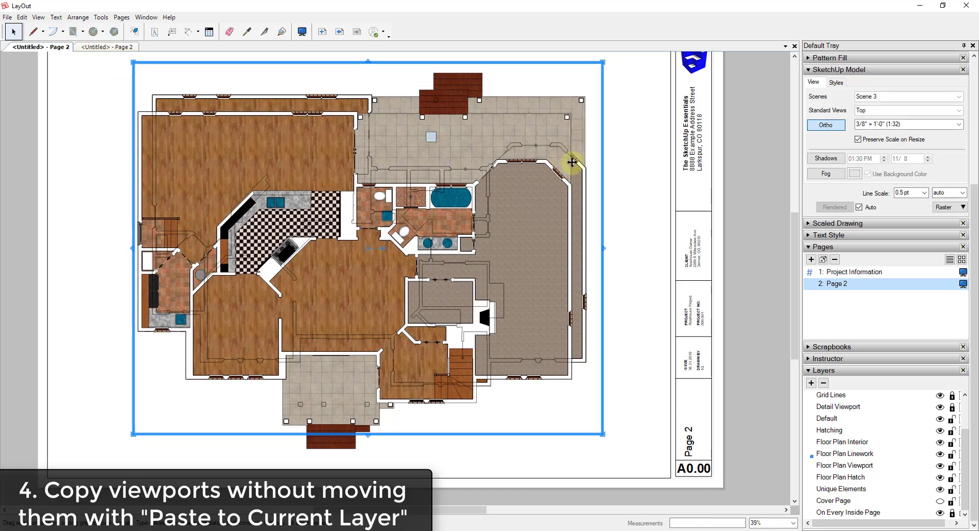
{"action": "scroll", "coordinate": [579, 154], "scroll_direction": "up", "scroll_amount": 5}
{"action": "scroll", "coordinate": [578, 155], "scroll_direction": "down", "scroll_amount": 6}
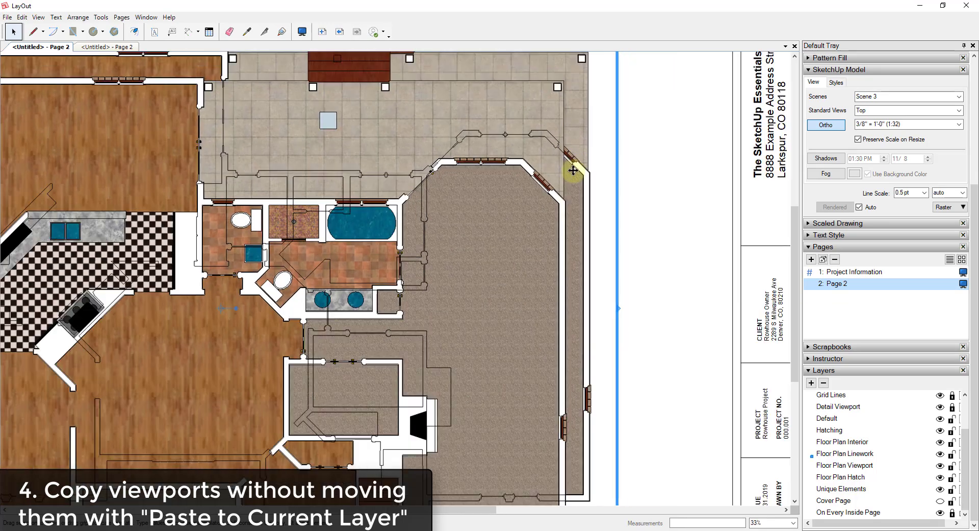
{"action": "left_click", "coordinate": [461, 240]}
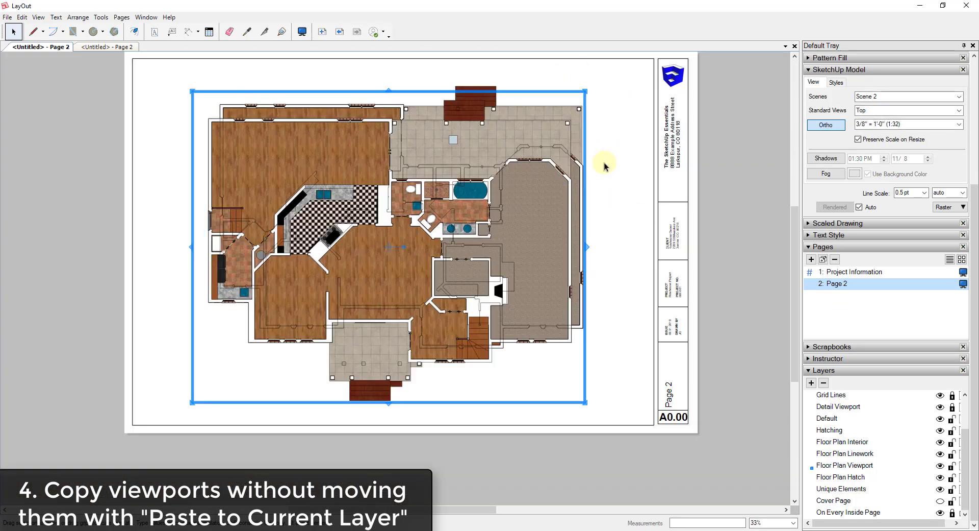
{"action": "key", "text": "ctrl+v"}
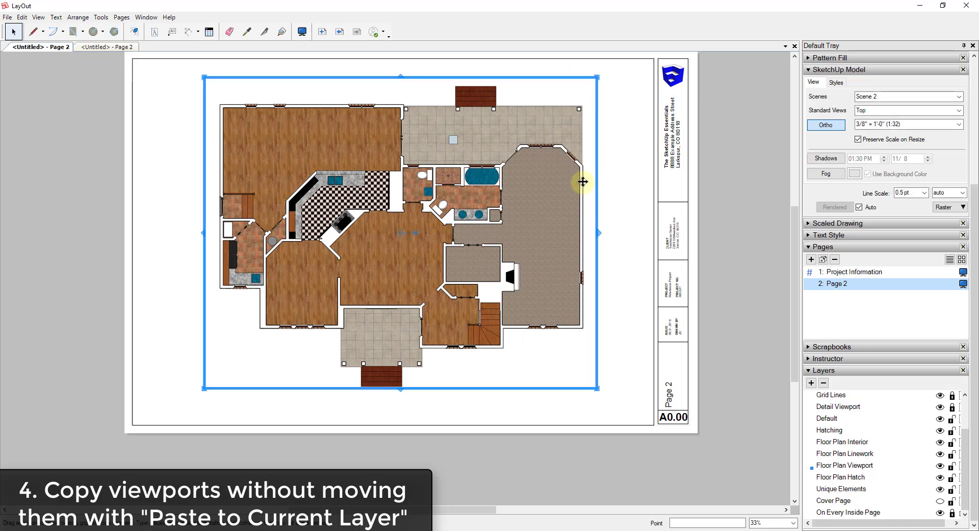
Step: Try shifting the Scene 2 viewport away from the linework and undo the moves
{"action": "left_click_drag", "start_coordinate": [583, 183], "coordinate": [574, 190]}
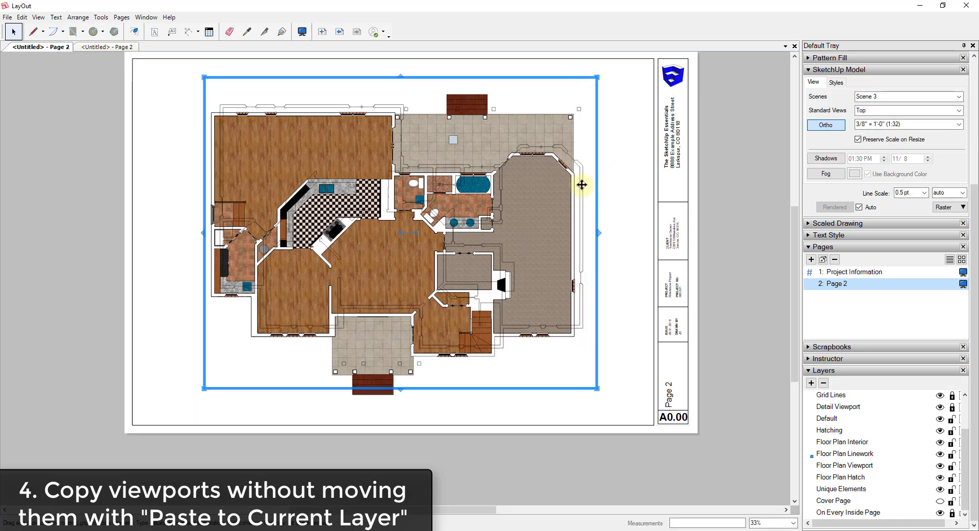
{"action": "key", "text": "ctrl+z"}
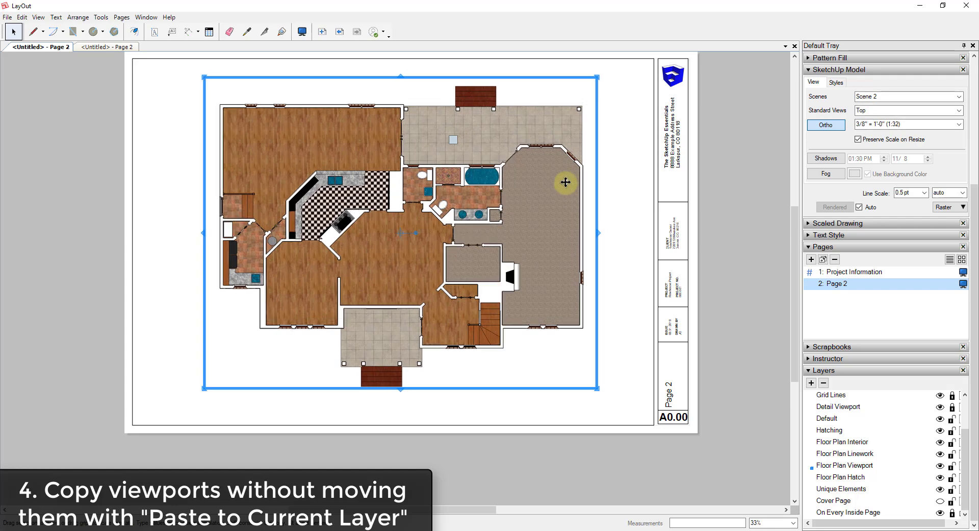
{"action": "key", "text": "ctrl+z"}
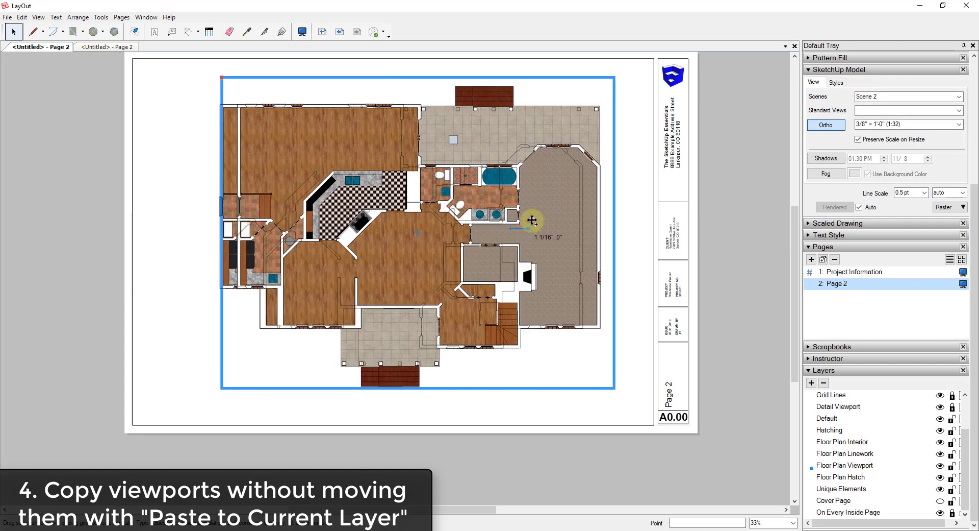
{"action": "key", "text": "ctrl+z"}
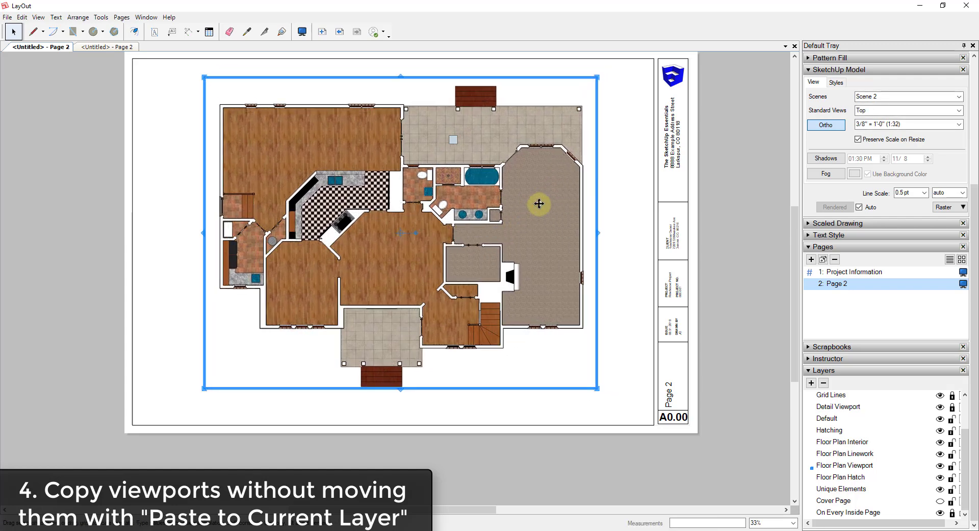
{"action": "key", "text": "ctrl+z"}
Step: Assign Scene 2 to the linework viewport on Page 2
{"action": "right_click", "coordinate": [582, 197]}
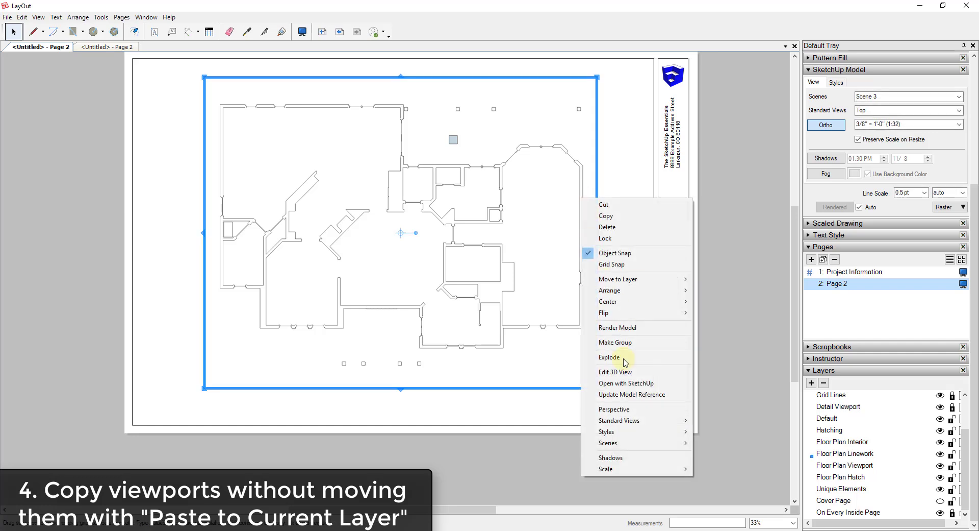
{"action": "mouse_move", "coordinate": [616, 449]}
{"action": "left_click", "coordinate": [719, 466]}
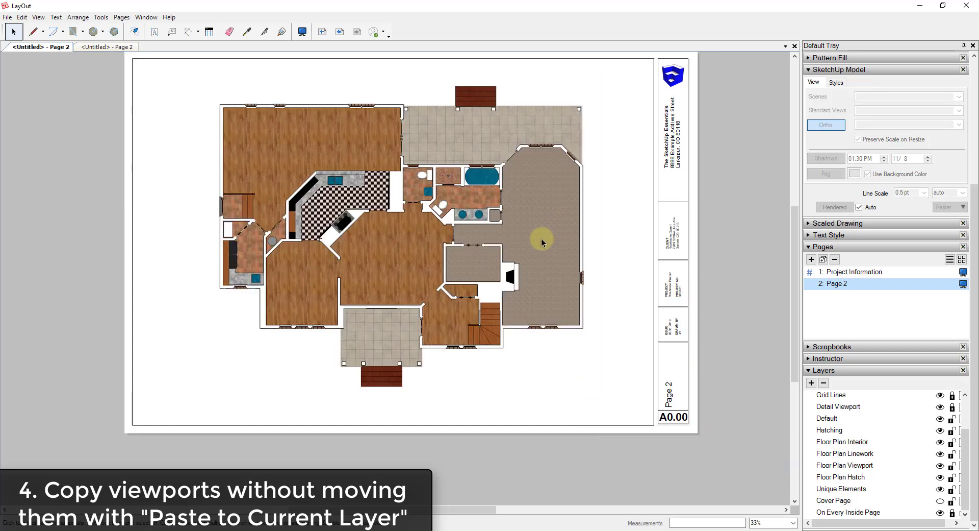
Step: Copy the Scene 2 viewport and lock the Floor Plan Viewport layer
{"action": "left_click", "coordinate": [479, 244]}
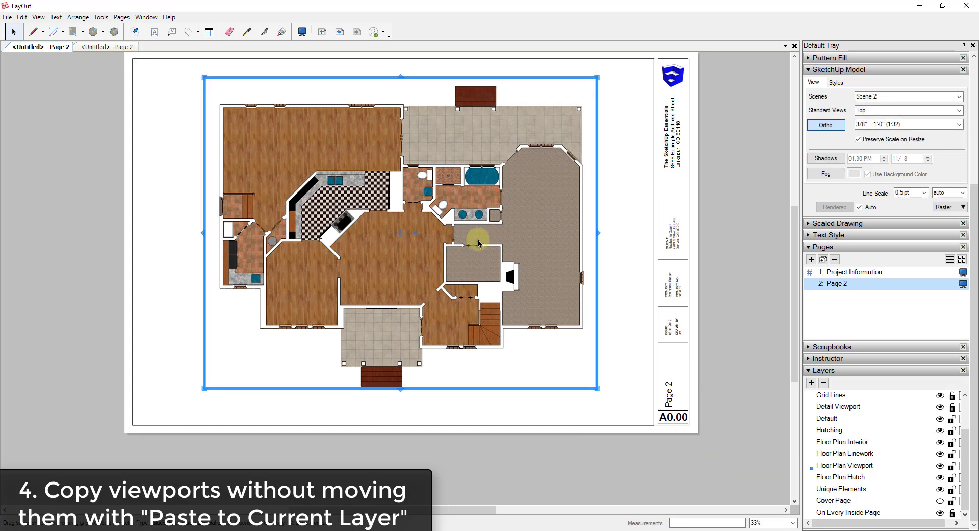
{"action": "right_click", "coordinate": [480, 244]}
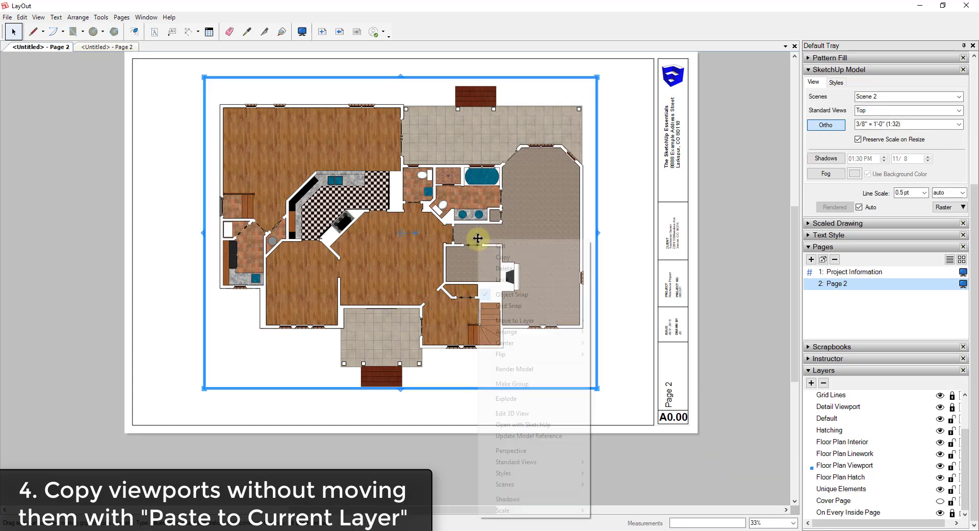
{"action": "left_click", "coordinate": [504, 258]}
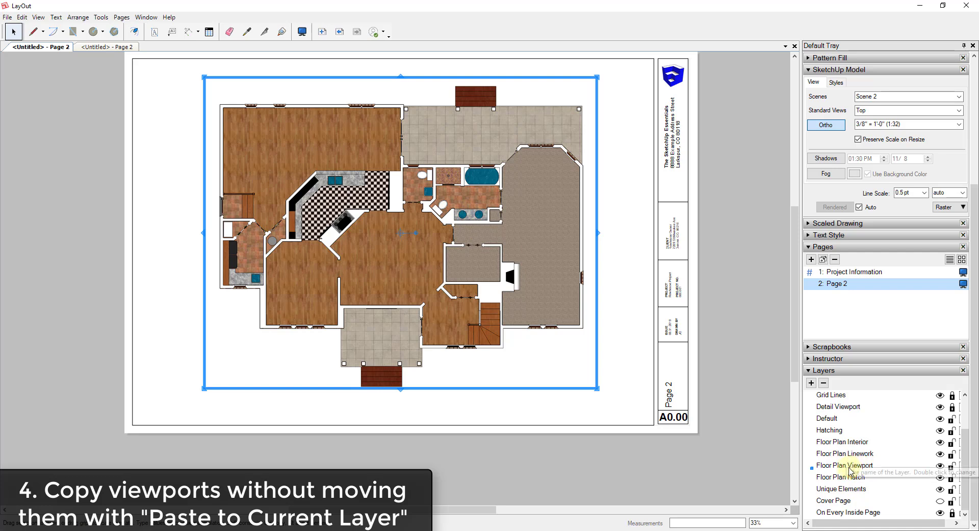
{"action": "left_click", "coordinate": [952, 466]}
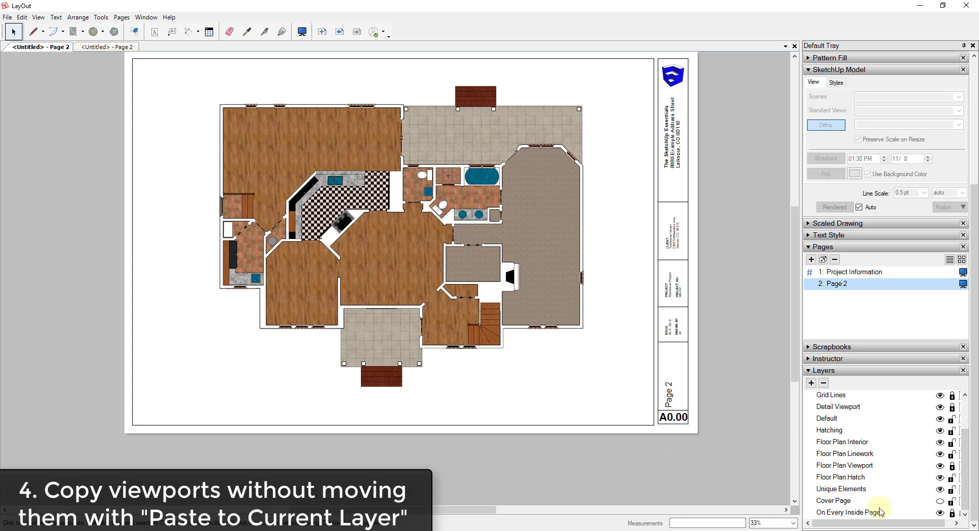
Step: Make Floor Plan Linework the current layer and place the copied viewport on it with Paste to Current Layer
{"action": "left_click", "coordinate": [861, 467]}
{"action": "left_click", "coordinate": [850, 454]}
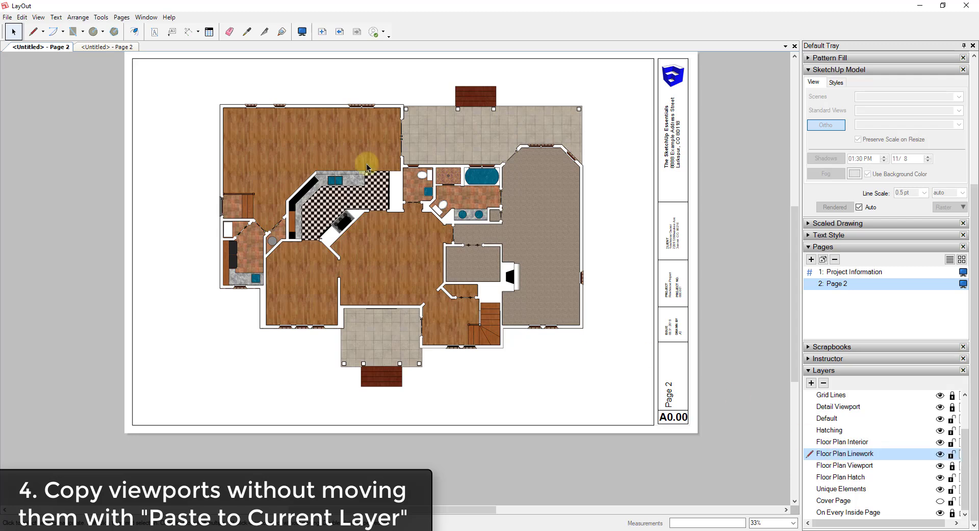
{"action": "left_click", "coordinate": [22, 17]}
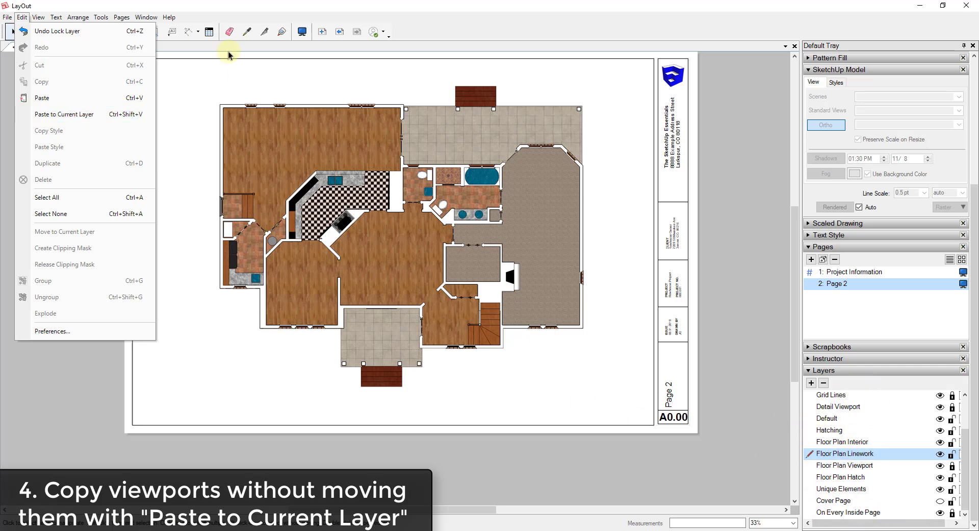
{"action": "left_click", "coordinate": [70, 114]}
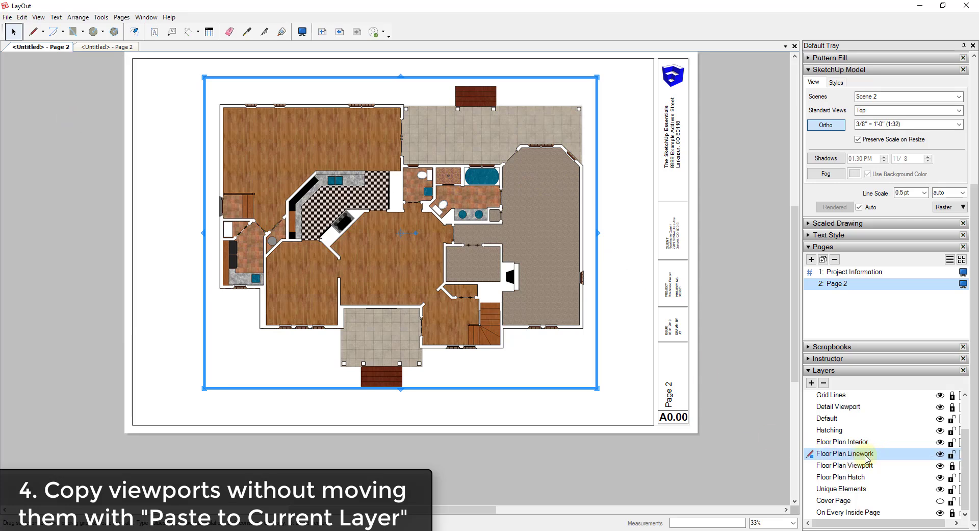
Step: Hide and show the Floor Plan Viewport layer to check the pasted copy, and select that copy
{"action": "left_click", "coordinate": [940, 465]}
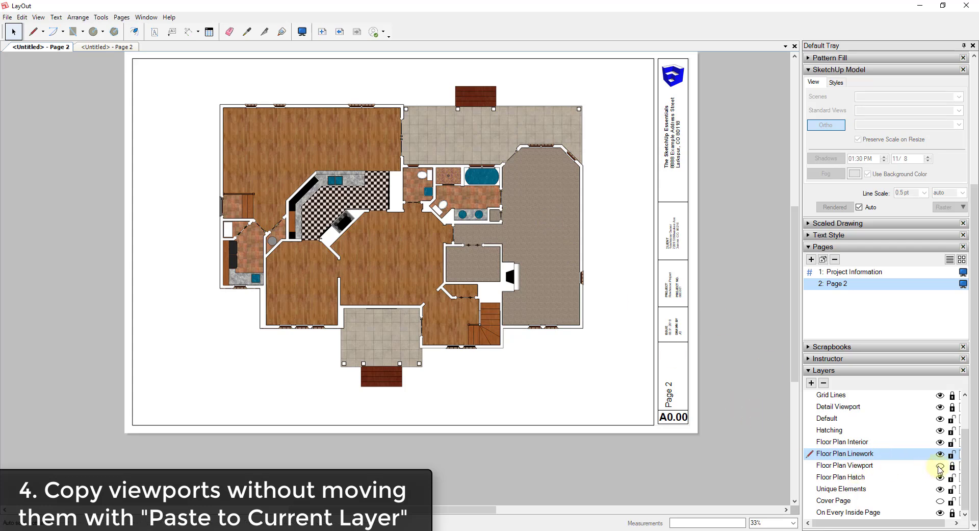
{"action": "left_click", "coordinate": [940, 465]}
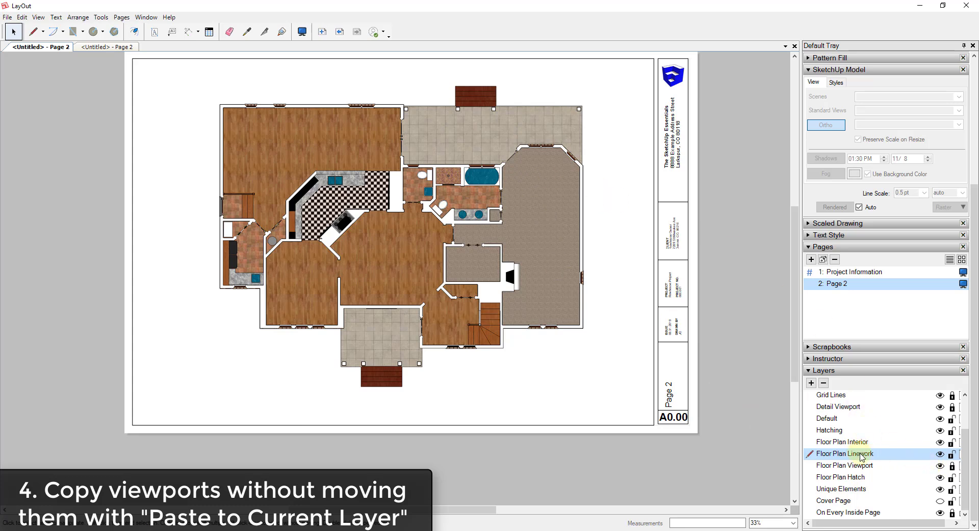
{"action": "left_click", "coordinate": [566, 219]}
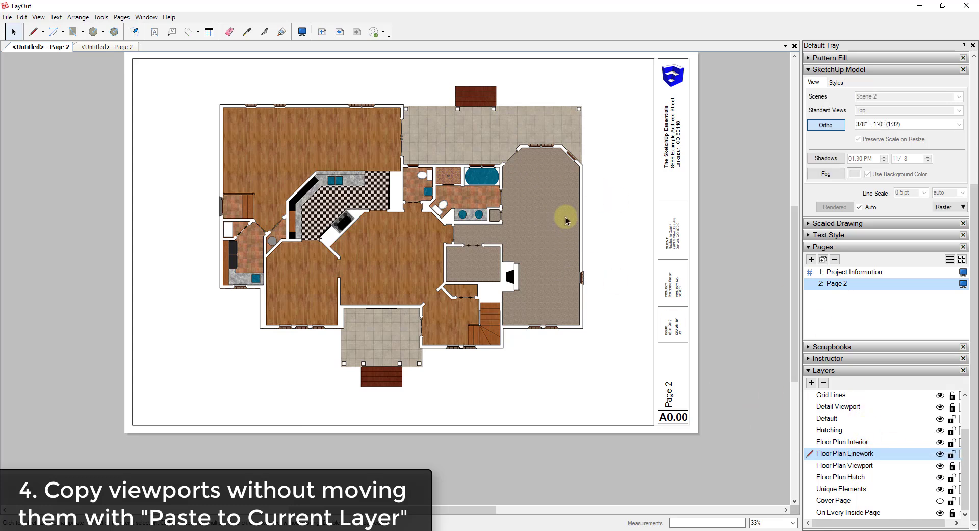
Step: Assign Scene 3 to the viewport copy on the Floor Plan Linework layer
{"action": "right_click", "coordinate": [565, 220]}
{"action": "mouse_move", "coordinate": [663, 461]}
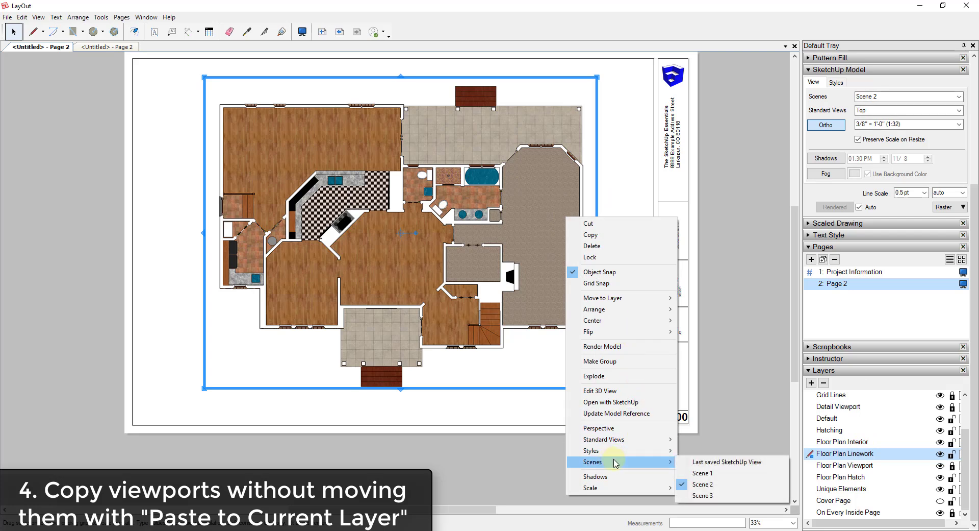
{"action": "left_click", "coordinate": [710, 495]}
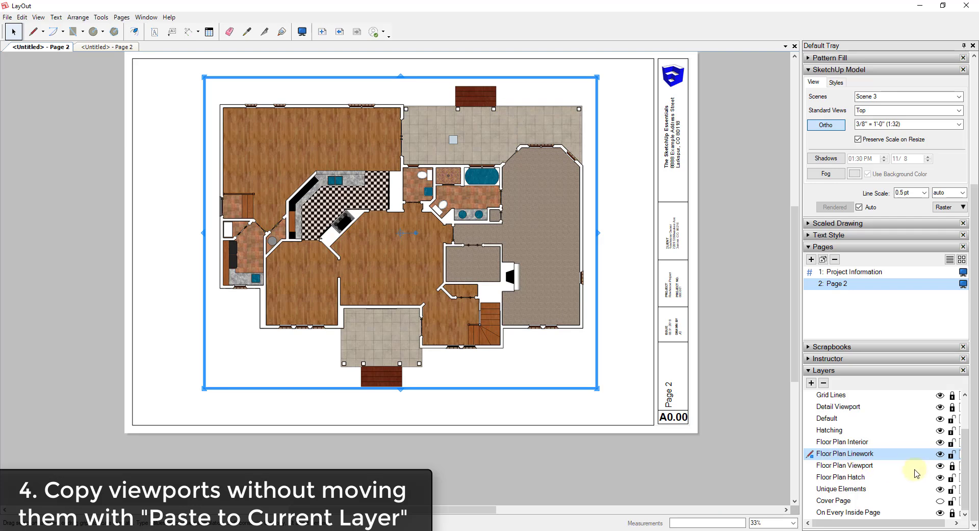
Step: Hide and show the Floor Plan Viewport layer to check the linework underlay, and make Floor Plan Interior the current layer
{"action": "left_click", "coordinate": [939, 466]}
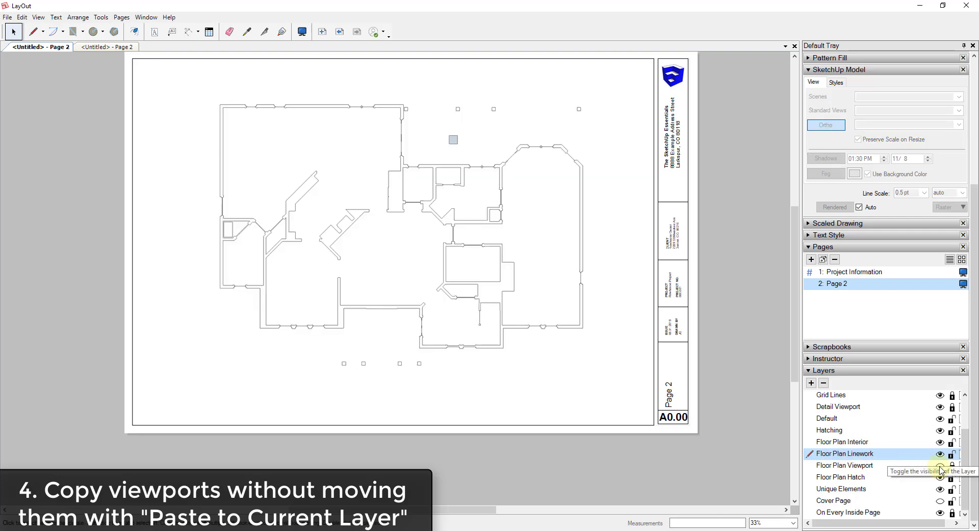
{"action": "left_click", "coordinate": [876, 465]}
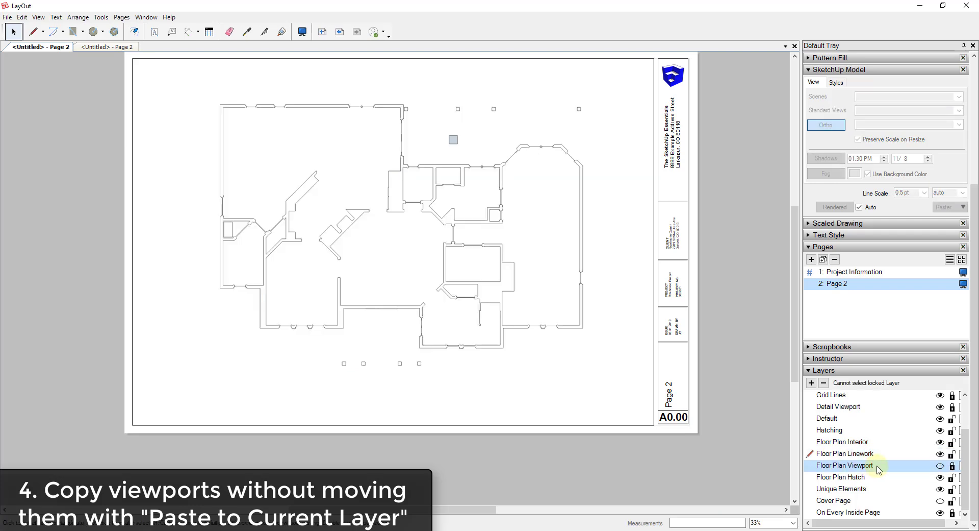
{"action": "left_click", "coordinate": [940, 466]}
{"action": "left_click", "coordinate": [931, 442]}
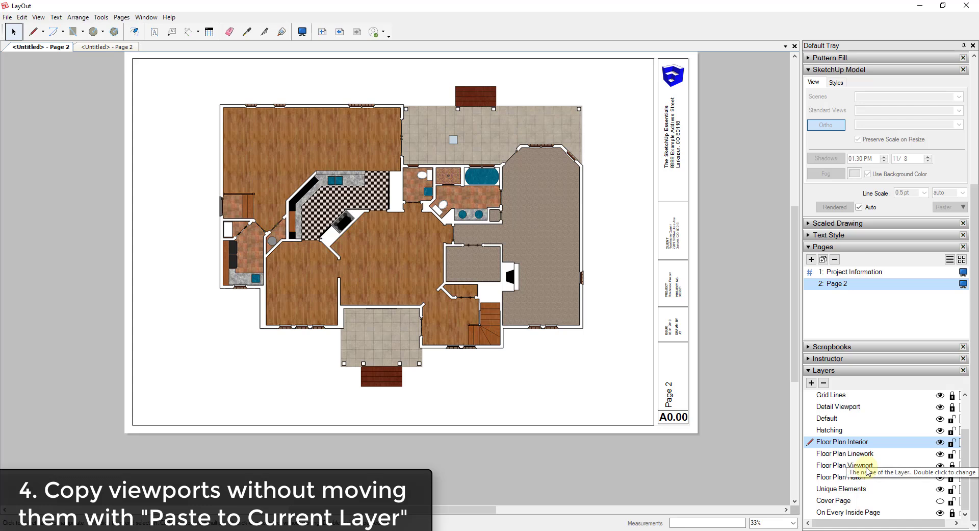
Step: Select the Scene 3 linework viewport, move it diagonally off the floor plan, and undo that move
{"action": "left_click", "coordinate": [595, 90]}
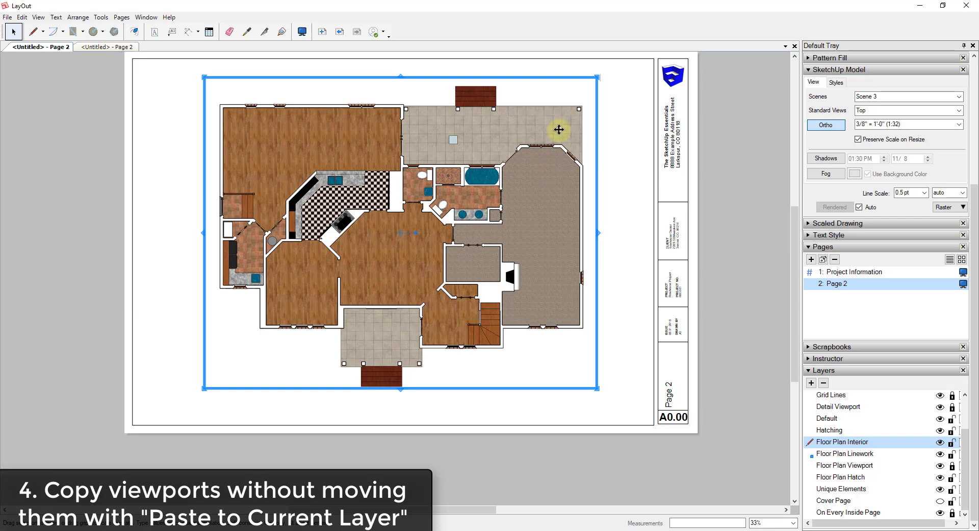
{"action": "left_click_drag", "start_coordinate": [559, 129], "coordinate": [588, 157]}
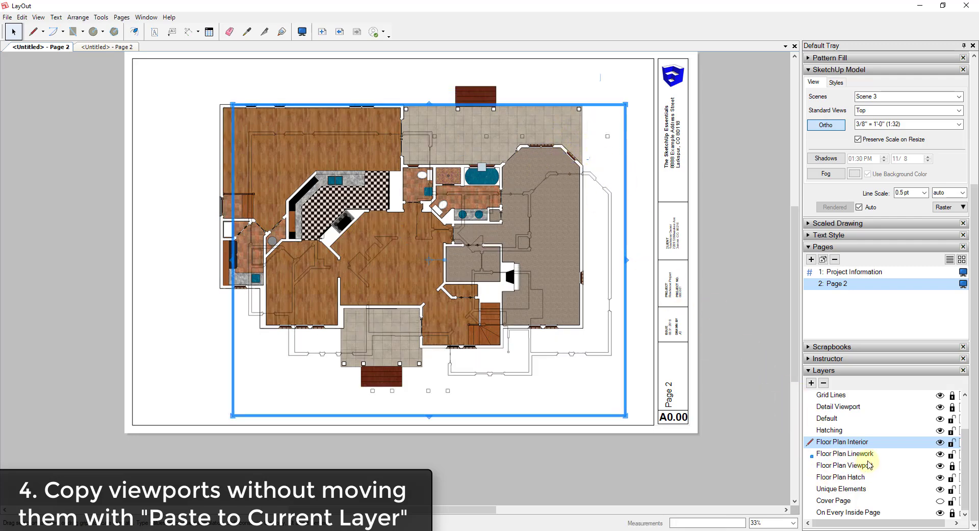
{"action": "key", "text": "ctrl+z"}
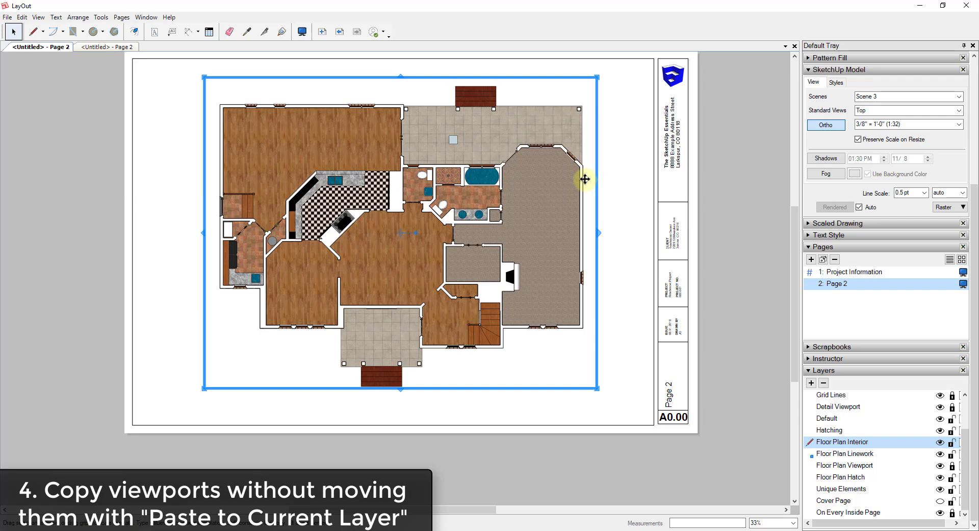
Step: Switch the Scene 3 linework viewport's rendering to Vector
{"action": "scroll", "coordinate": [583, 176], "scroll_direction": "up", "scroll_amount": 5}
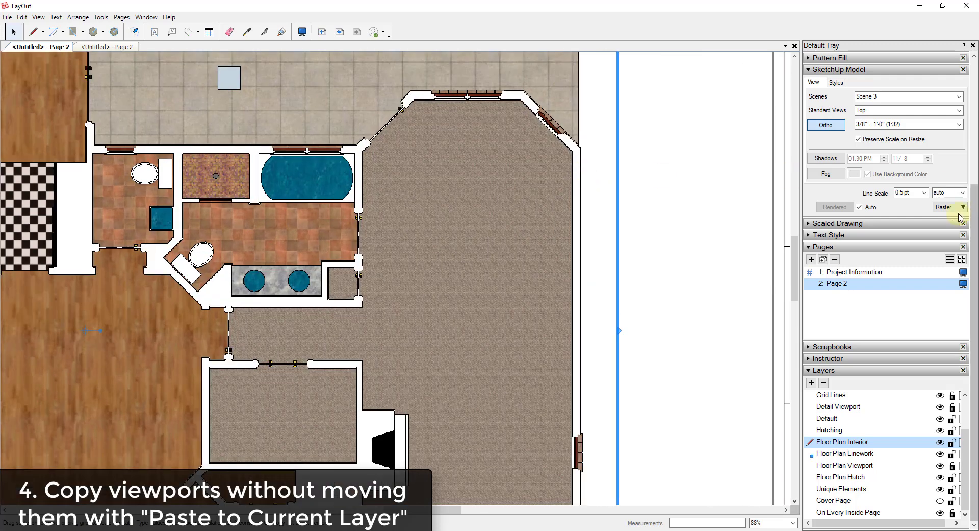
{"action": "left_click", "coordinate": [945, 207]}
{"action": "left_click", "coordinate": [943, 223]}
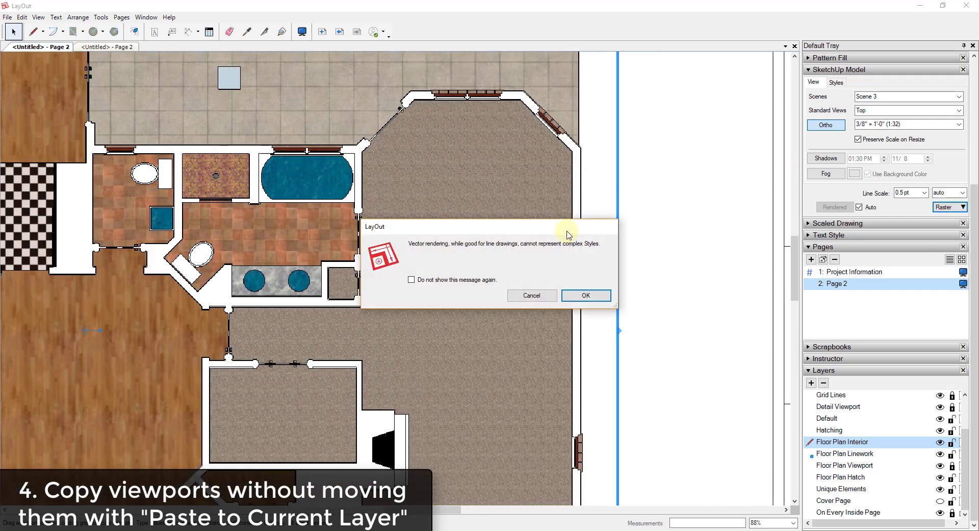
{"action": "left_click", "coordinate": [585, 295]}
Step: Set the linework viewport's line scale to 2 pt and inspect the wall outlines around the bathroom and angled bay
{"action": "left_click", "coordinate": [925, 193]}
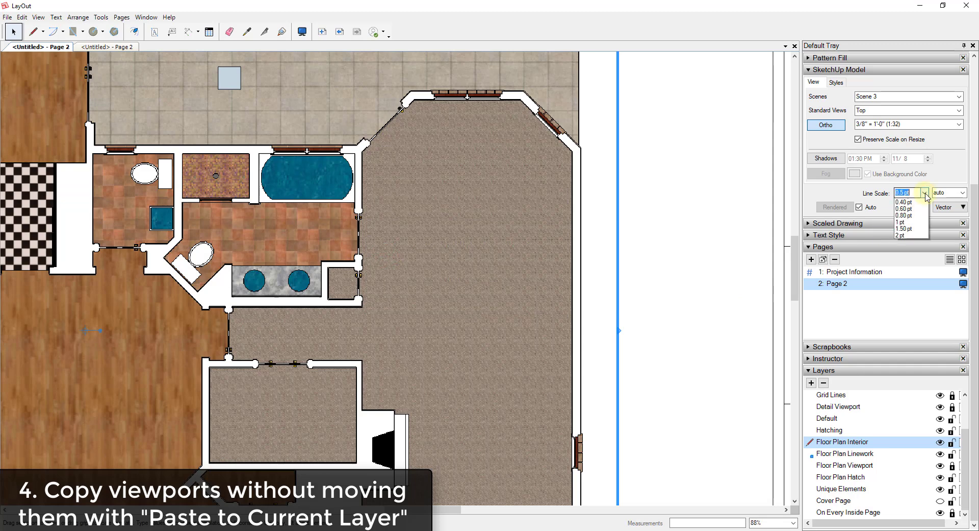
{"action": "left_click", "coordinate": [902, 222]}
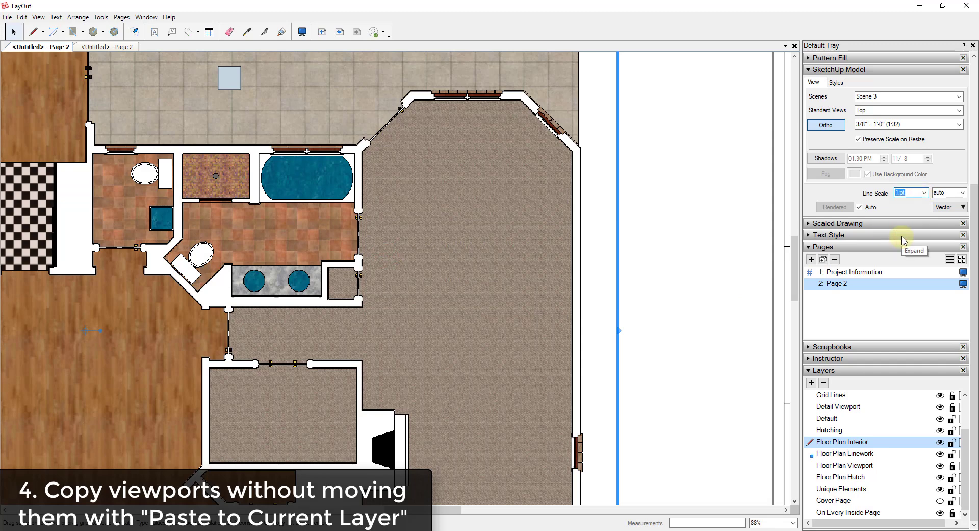
{"action": "left_click", "coordinate": [925, 193]}
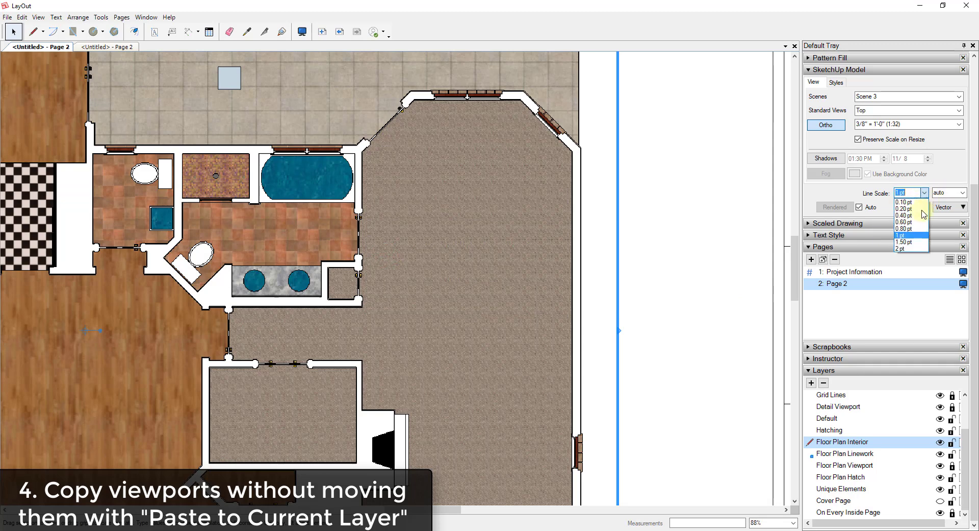
{"action": "left_click", "coordinate": [906, 250]}
{"action": "scroll", "coordinate": [366, 176], "scroll_direction": "up", "scroll_amount": 10}
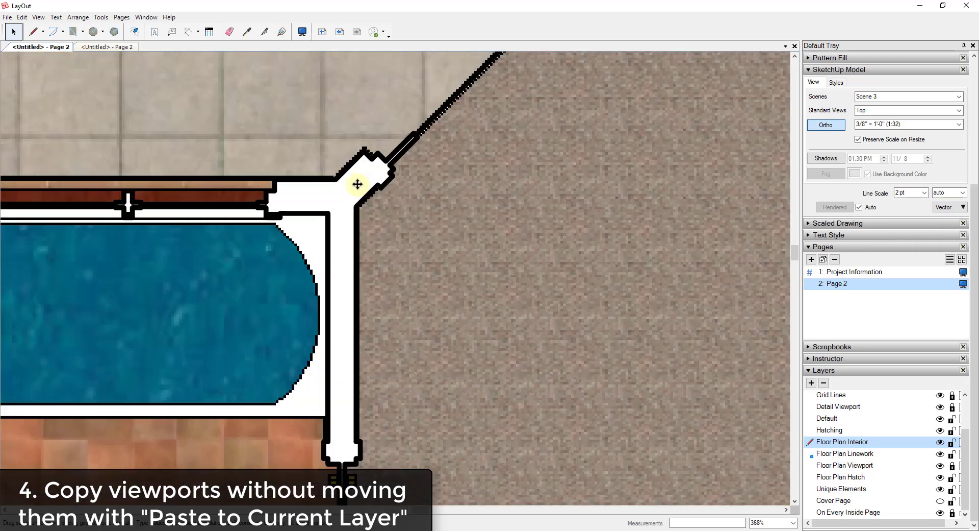
{"action": "scroll", "coordinate": [367, 176], "scroll_direction": "down", "scroll_amount": 10}
{"action": "scroll", "coordinate": [413, 114], "scroll_direction": "up", "scroll_amount": 3}
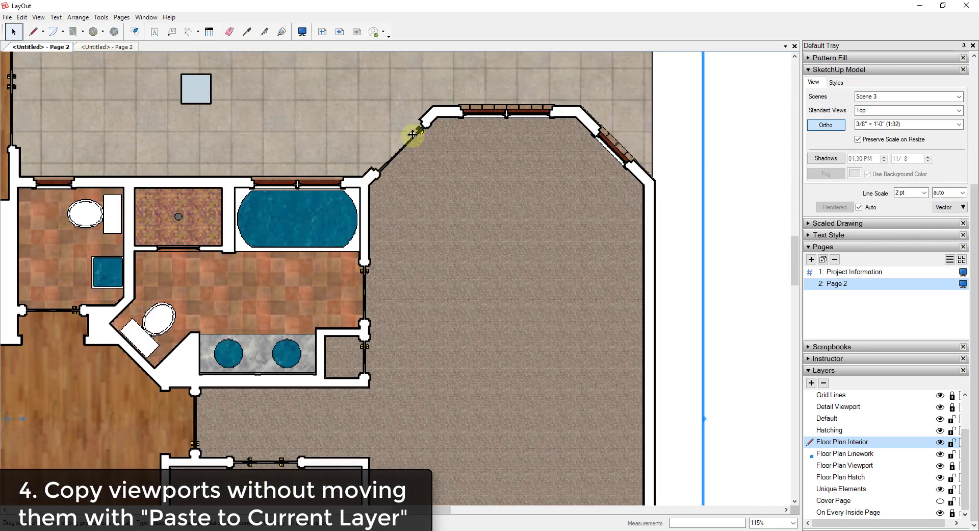
{"action": "scroll", "coordinate": [413, 111], "scroll_direction": "up", "scroll_amount": 3}
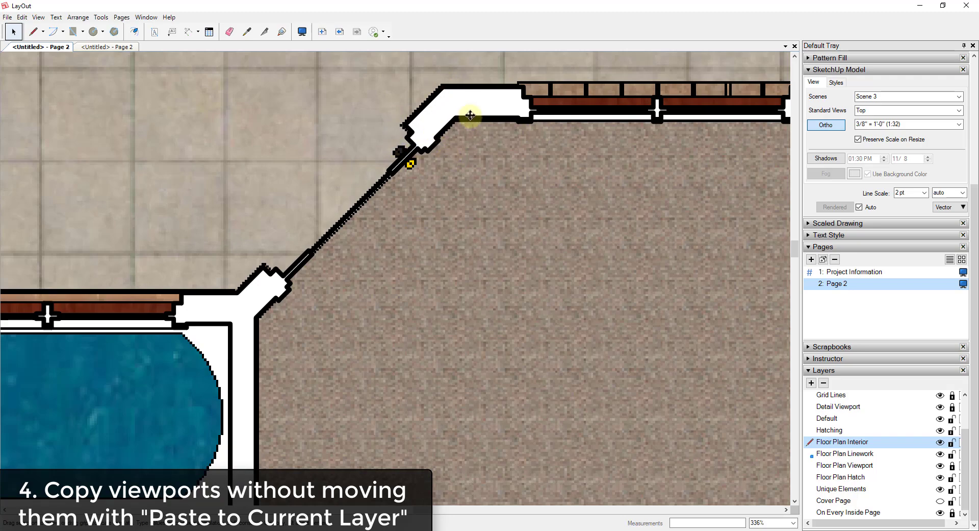
{"action": "scroll", "coordinate": [530, 142], "scroll_direction": "down", "scroll_amount": 5}
{"action": "scroll", "coordinate": [551, 148], "scroll_direction": "down", "scroll_amount": 5}
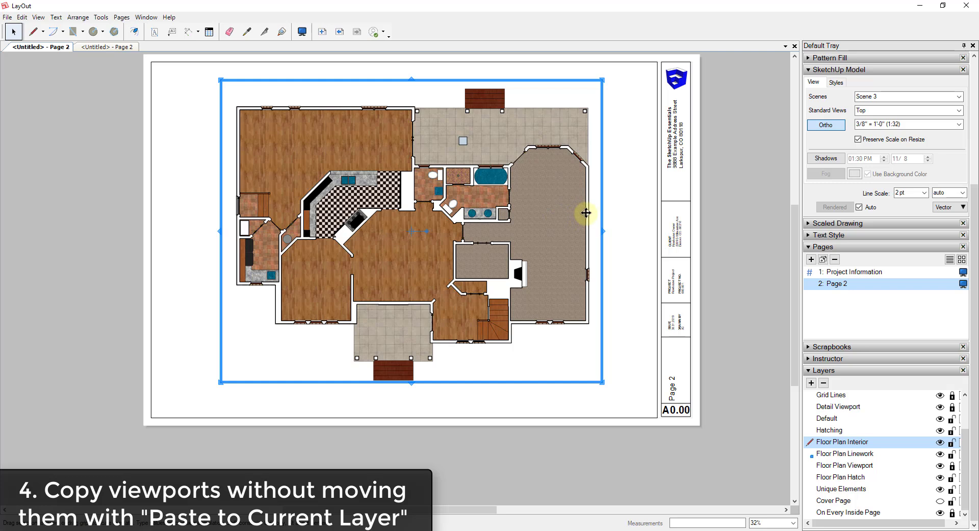
{"action": "left_click", "coordinate": [22, 17]}
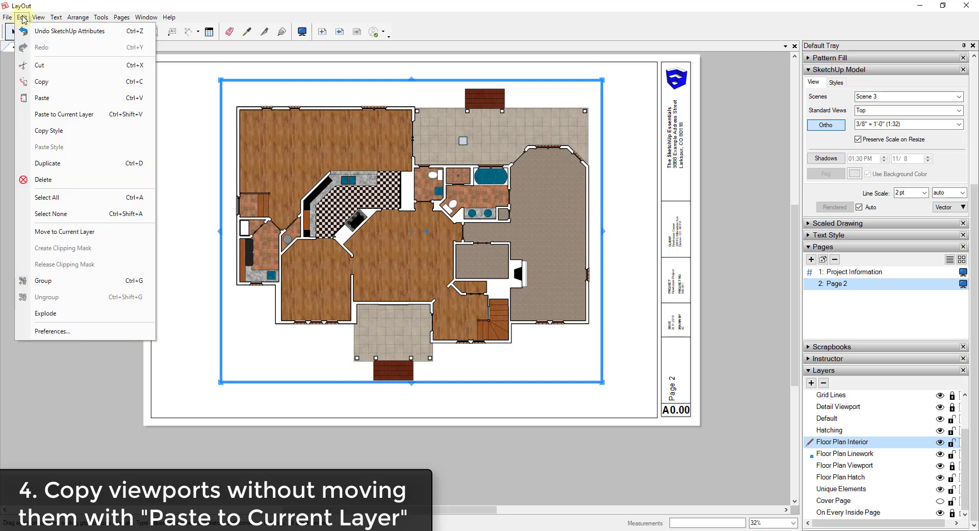
{"action": "left_click", "coordinate": [64, 114]}
{"action": "left_click", "coordinate": [634, 208]}
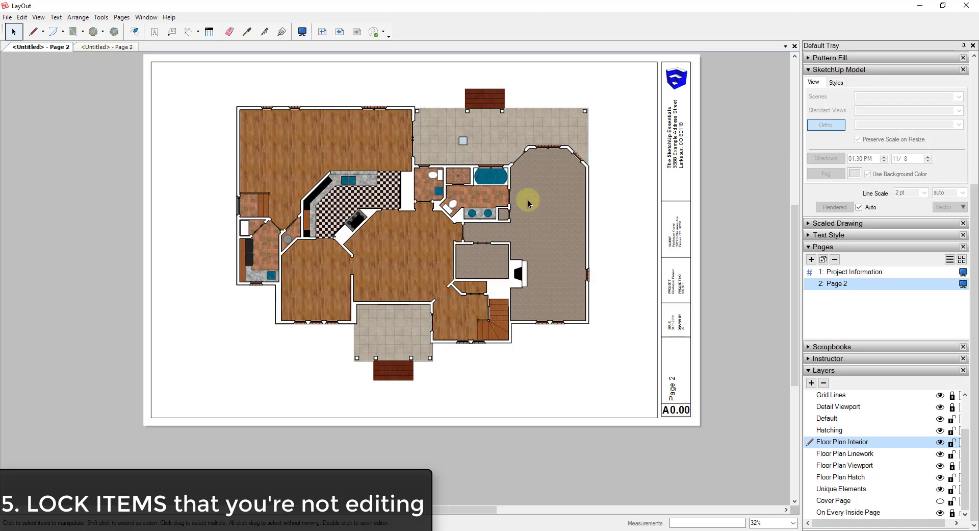
{"action": "scroll", "coordinate": [474, 148], "scroll_direction": "up", "scroll_amount": 1}
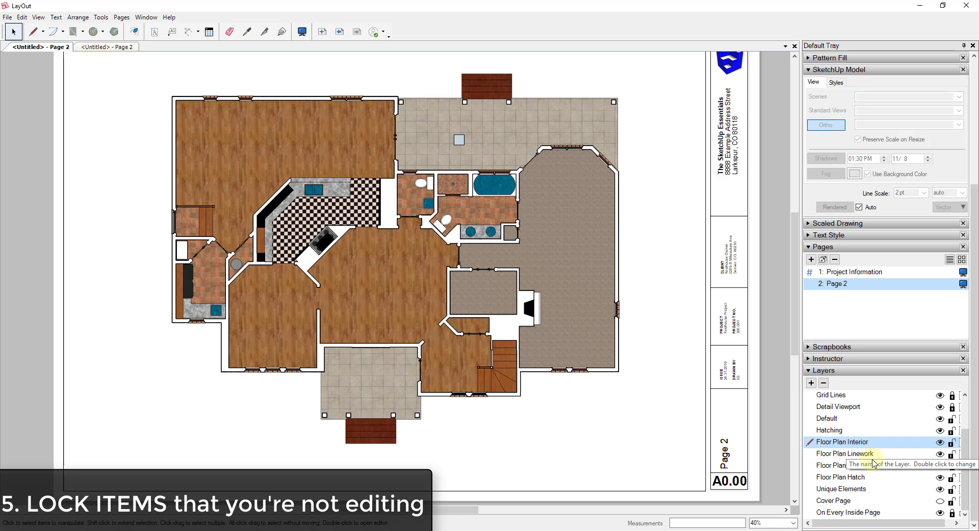
Step: Select the Scene 3 linework viewport and shift it slightly out of alignment with the textured floor plan
{"action": "left_click", "coordinate": [634, 260]}
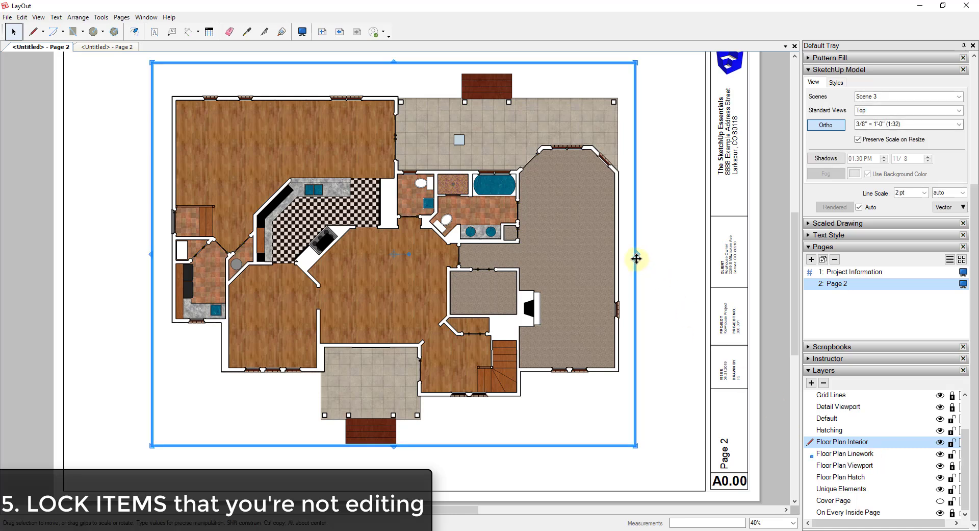
{"action": "left_click", "coordinate": [746, 198]}
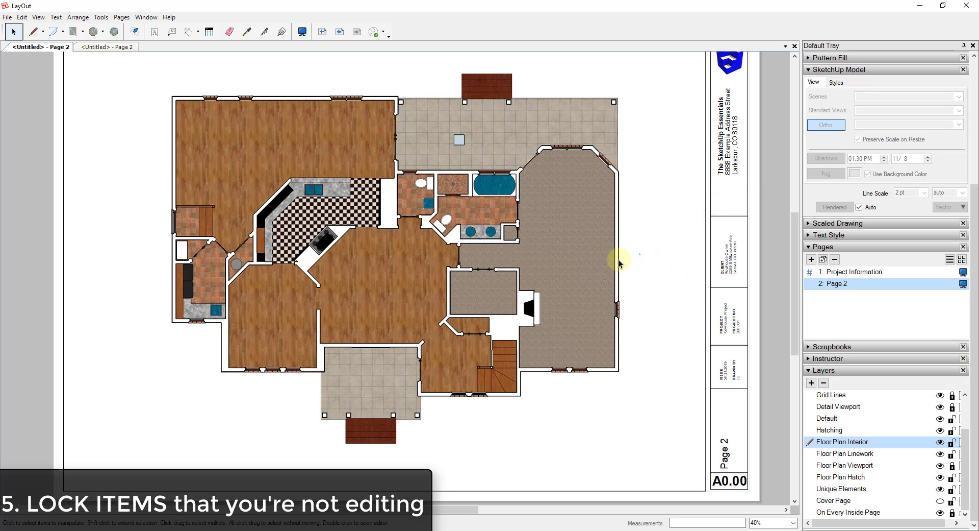
{"action": "left_click", "coordinate": [620, 262]}
{"action": "mouse_move", "coordinate": [623, 291]}
{"action": "left_mouse_down"}
{"action": "mouse_move", "coordinate": [605, 335]}
{"action": "mouse_move", "coordinate": [618, 328]}
{"action": "left_mouse_up"}
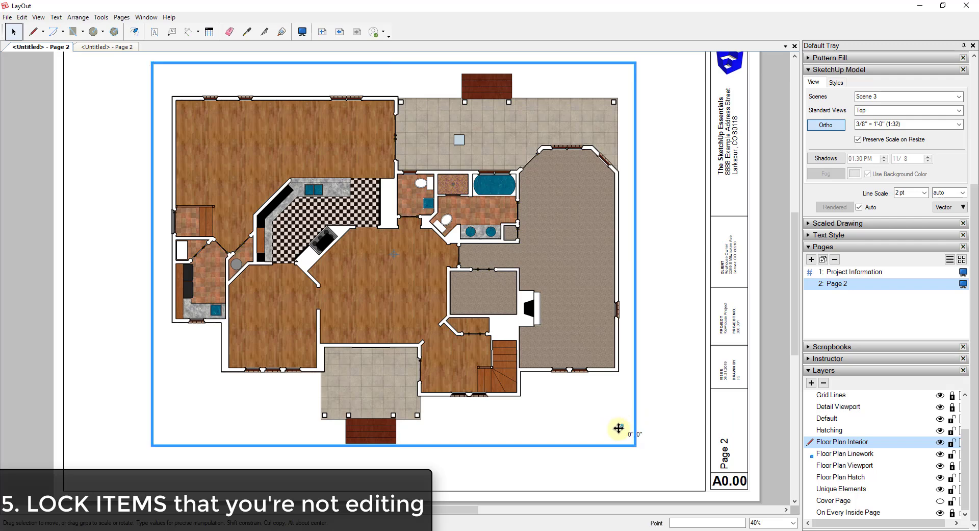
{"action": "mouse_move", "coordinate": [622, 424]}
{"action": "left_mouse_down"}
{"action": "mouse_move", "coordinate": [595, 428]}
{"action": "mouse_move", "coordinate": [607, 421]}
{"action": "left_mouse_up"}
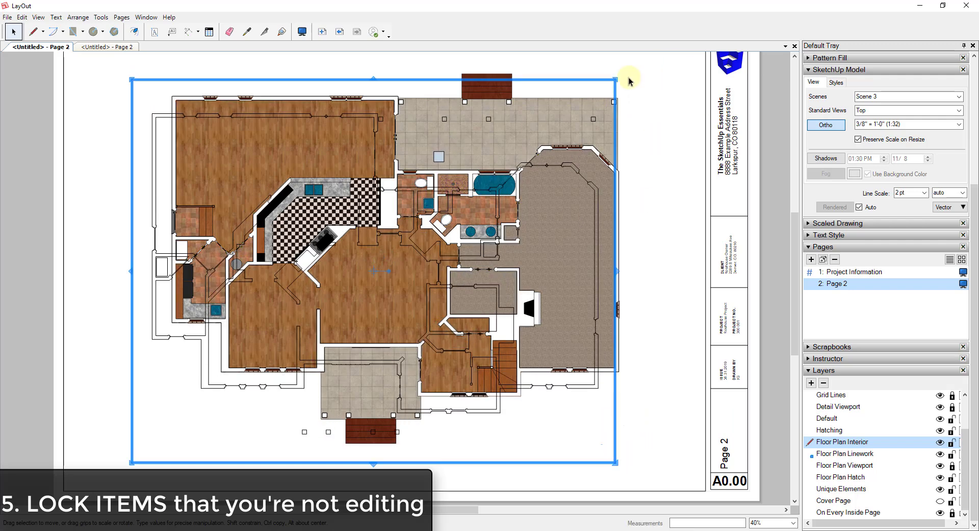
Step: Move the linework viewport back into alignment over the textured floor plan and deselect it
{"action": "scroll", "coordinate": [592, 153], "scroll_direction": "up", "scroll_amount": 5}
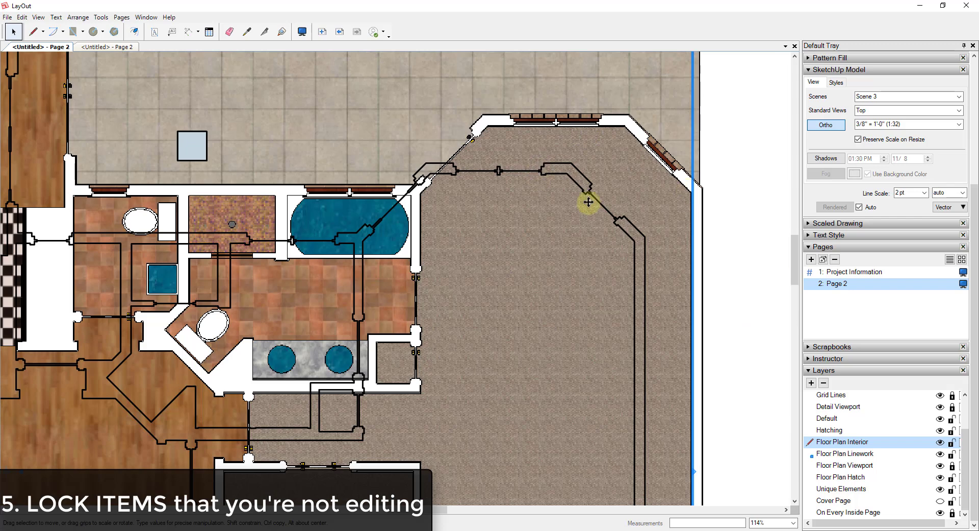
{"action": "scroll", "coordinate": [596, 306], "scroll_direction": "down", "scroll_amount": 3}
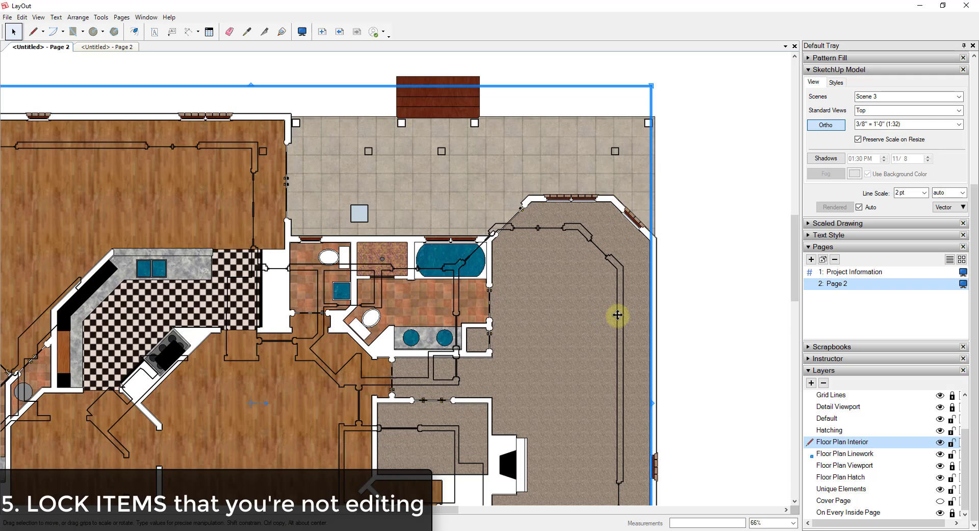
{"action": "left_click_drag", "start_coordinate": [618, 315], "coordinate": [651, 285]}
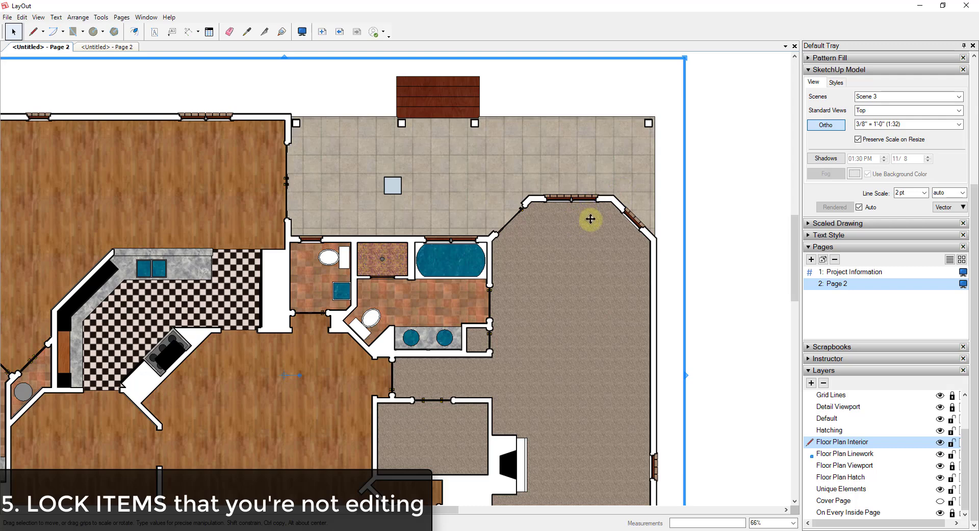
{"action": "left_click", "coordinate": [725, 202]}
{"action": "scroll", "coordinate": [702, 153], "scroll_direction": "down", "scroll_amount": 4}
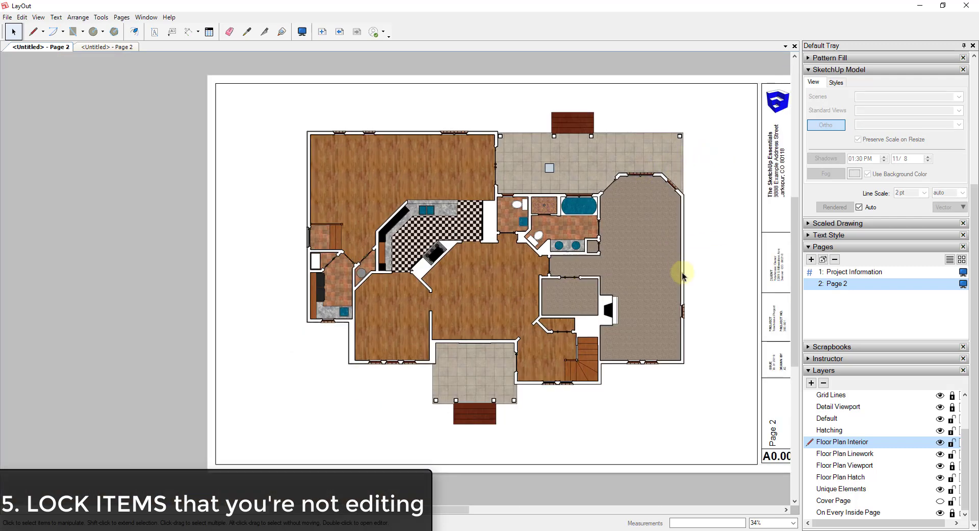
Step: Try moving the unlocked linework viewport far toward the page's lower-left corner, and restore it to its aligned place
{"action": "scroll", "coordinate": [683, 276], "scroll_direction": "up", "scroll_amount": 1}
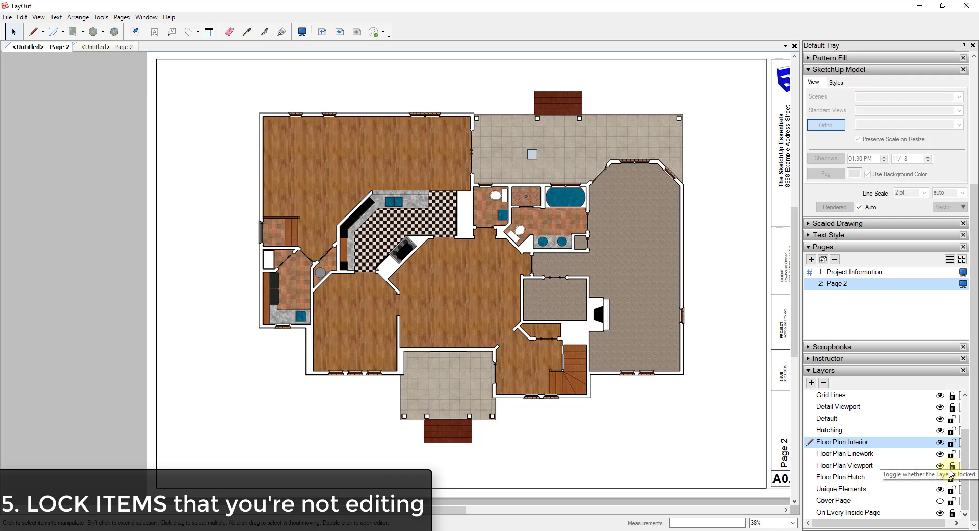
{"action": "left_click", "coordinate": [533, 204]}
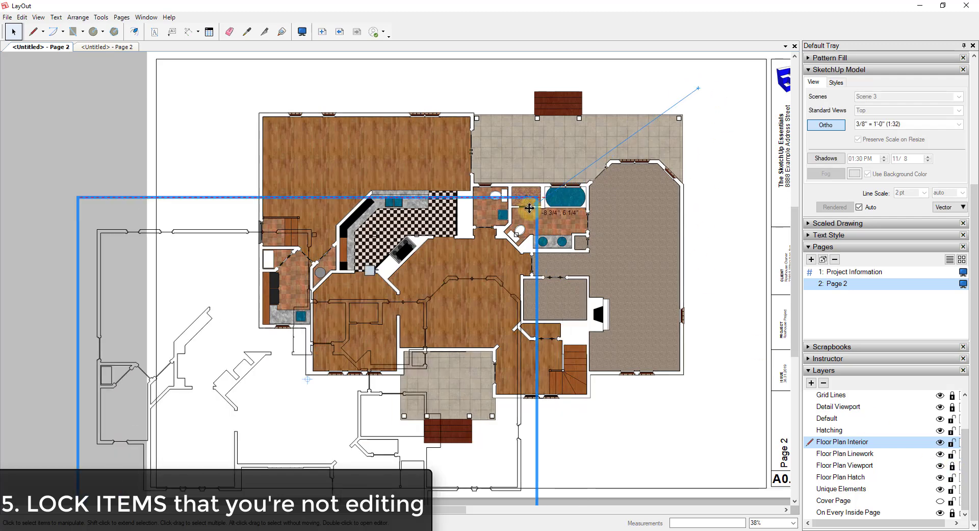
{"action": "left_click", "coordinate": [454, 310]}
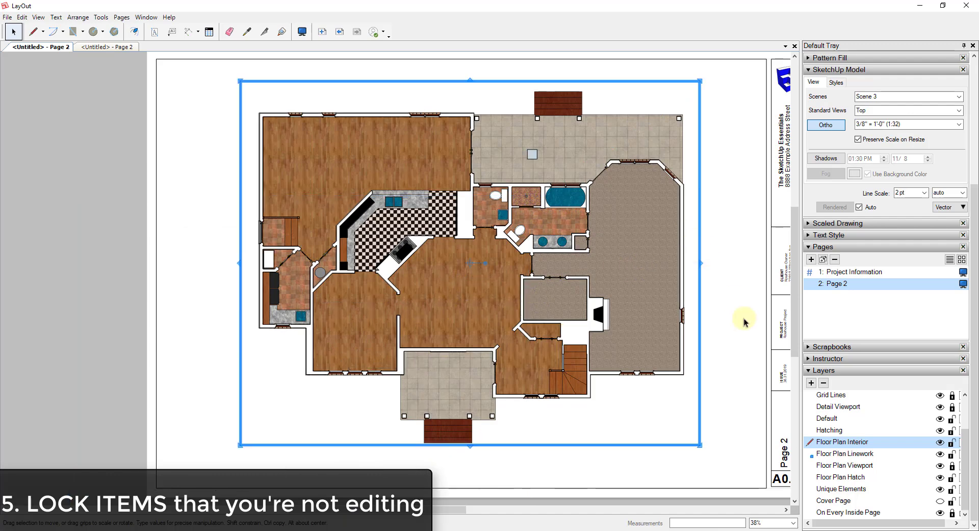
Step: Lock the Floor Plan Linework layer
{"action": "left_click", "coordinate": [855, 456]}
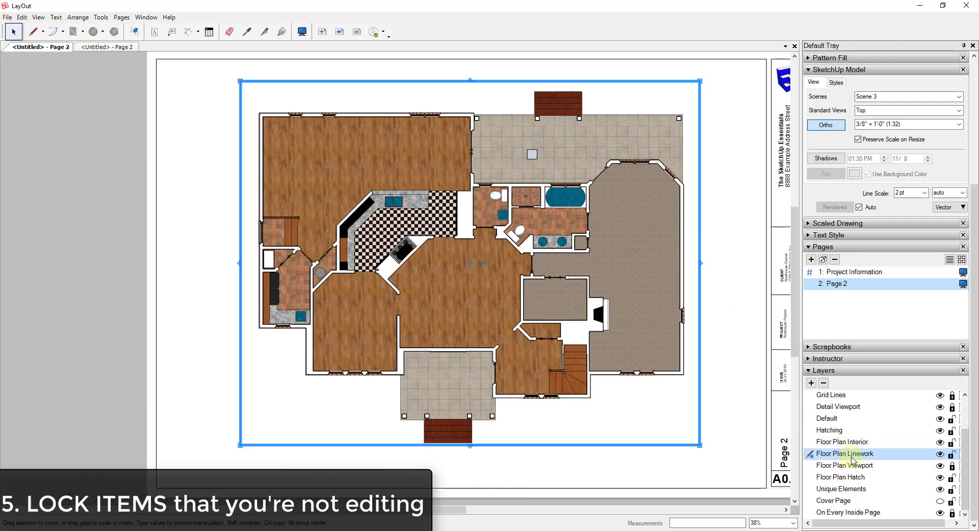
{"action": "left_click", "coordinate": [953, 454]}
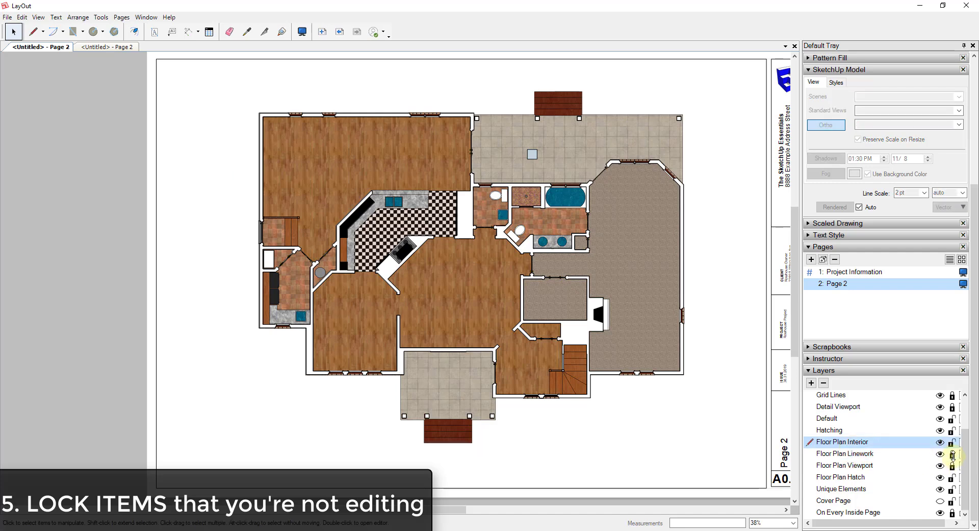
{"action": "left_click", "coordinate": [857, 465]}
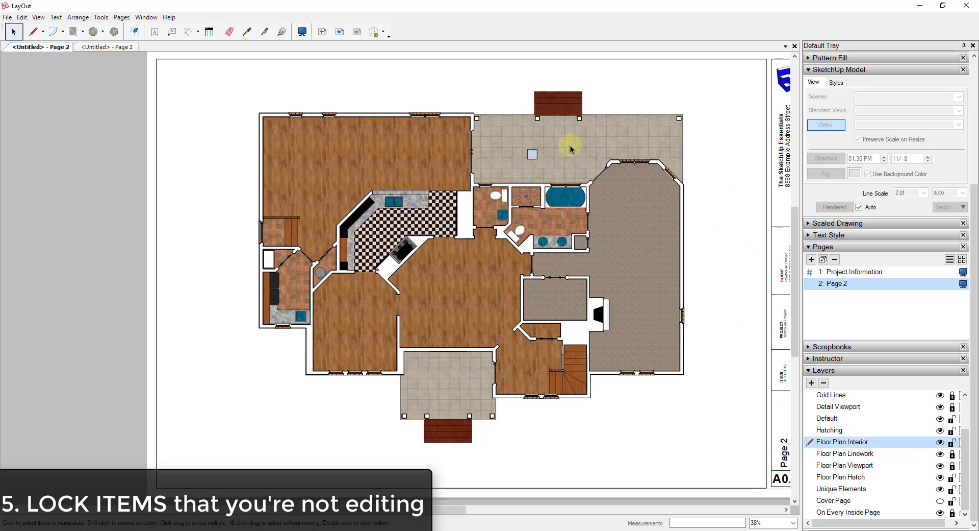
Step: Examine the wall outlines at the patio corner, and test the locked layers with selection windows across the floor plan
{"action": "scroll", "coordinate": [475, 116], "scroll_direction": "up", "scroll_amount": 15}
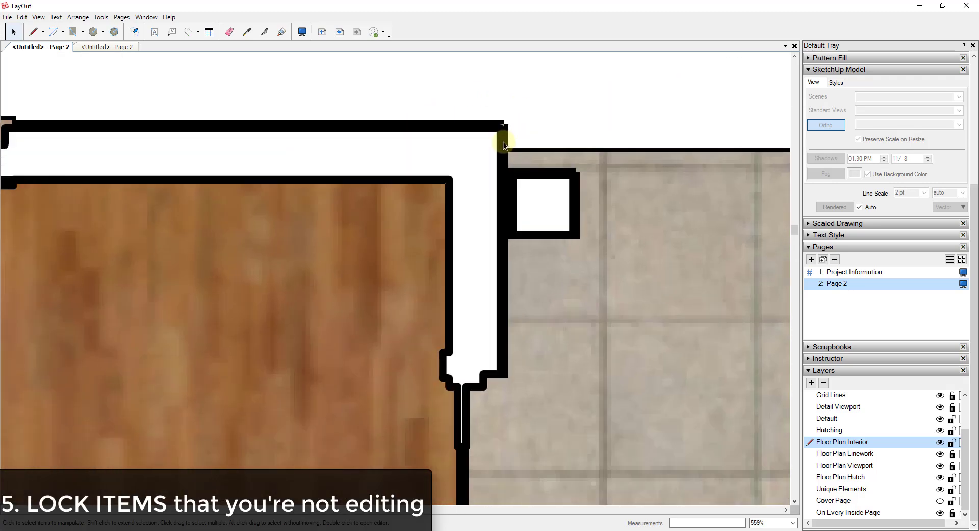
{"action": "scroll", "coordinate": [506, 151], "scroll_direction": "down", "scroll_amount": 14}
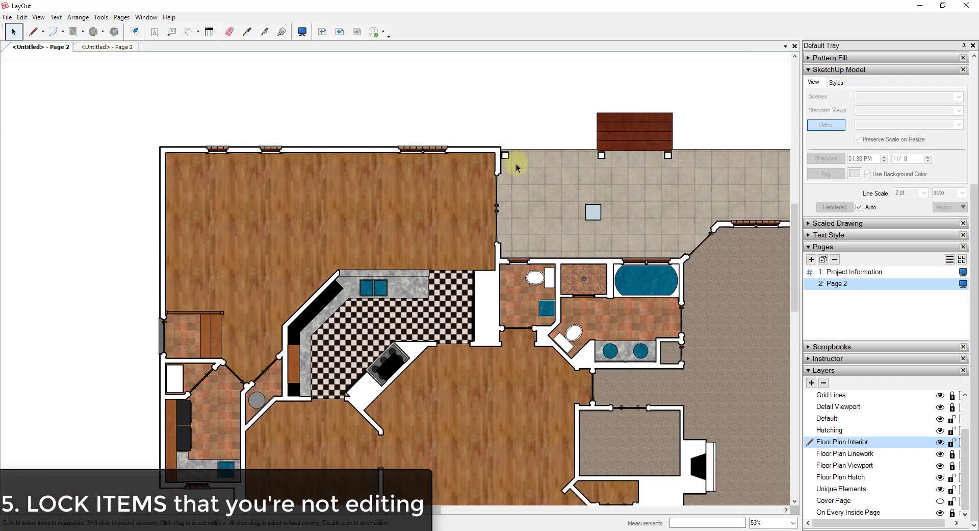
{"action": "scroll", "coordinate": [525, 212], "scroll_direction": "up", "scroll_amount": 2}
{"action": "scroll", "coordinate": [581, 225], "scroll_direction": "down", "scroll_amount": 3}
{"action": "scroll", "coordinate": [551, 241], "scroll_direction": "up", "scroll_amount": 1}
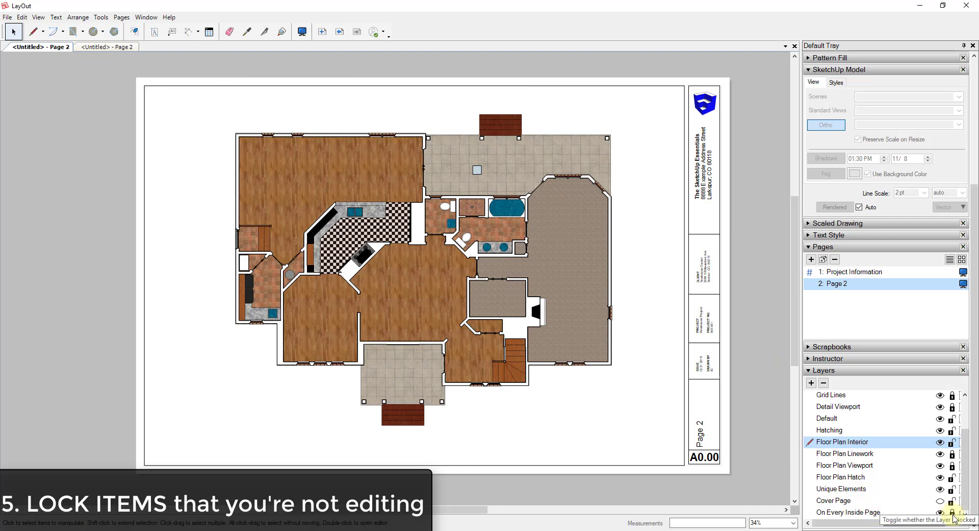
{"action": "left_click_drag", "start_coordinate": [344, 171], "coordinate": [704, 360]}
{"action": "left_click_drag", "start_coordinate": [713, 113], "coordinate": [259, 374]}
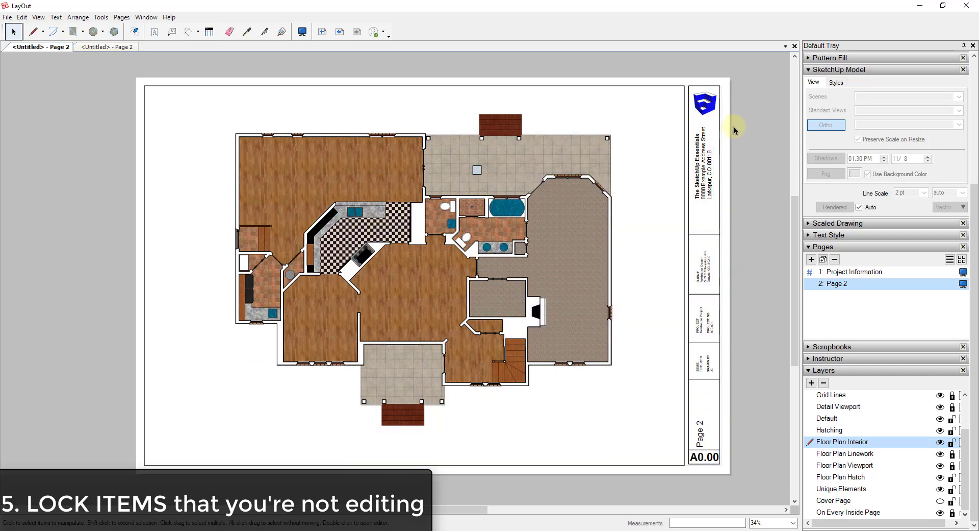
{"action": "left_click_drag", "start_coordinate": [732, 124], "coordinate": [568, 357]}
{"action": "left_click_drag", "start_coordinate": [658, 164], "coordinate": [612, 316]}
{"action": "left_click", "coordinate": [499, 228]}
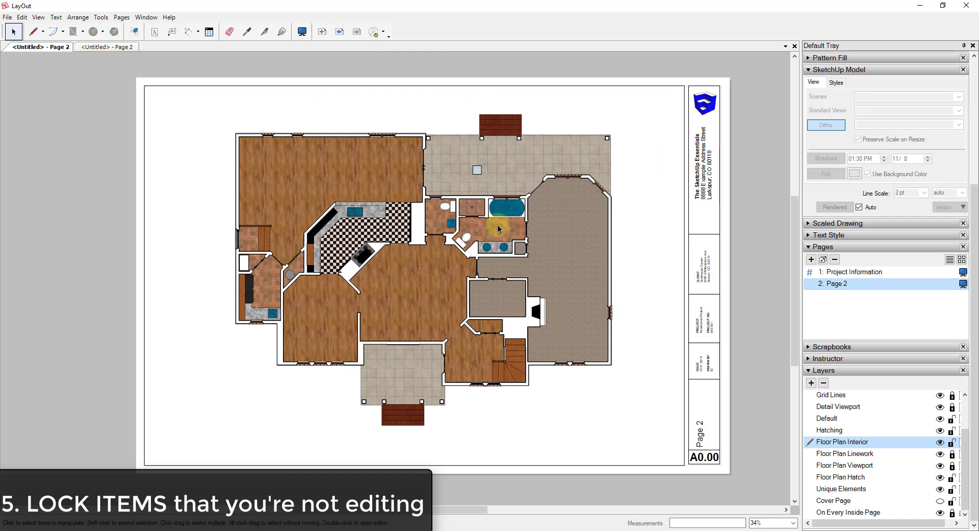